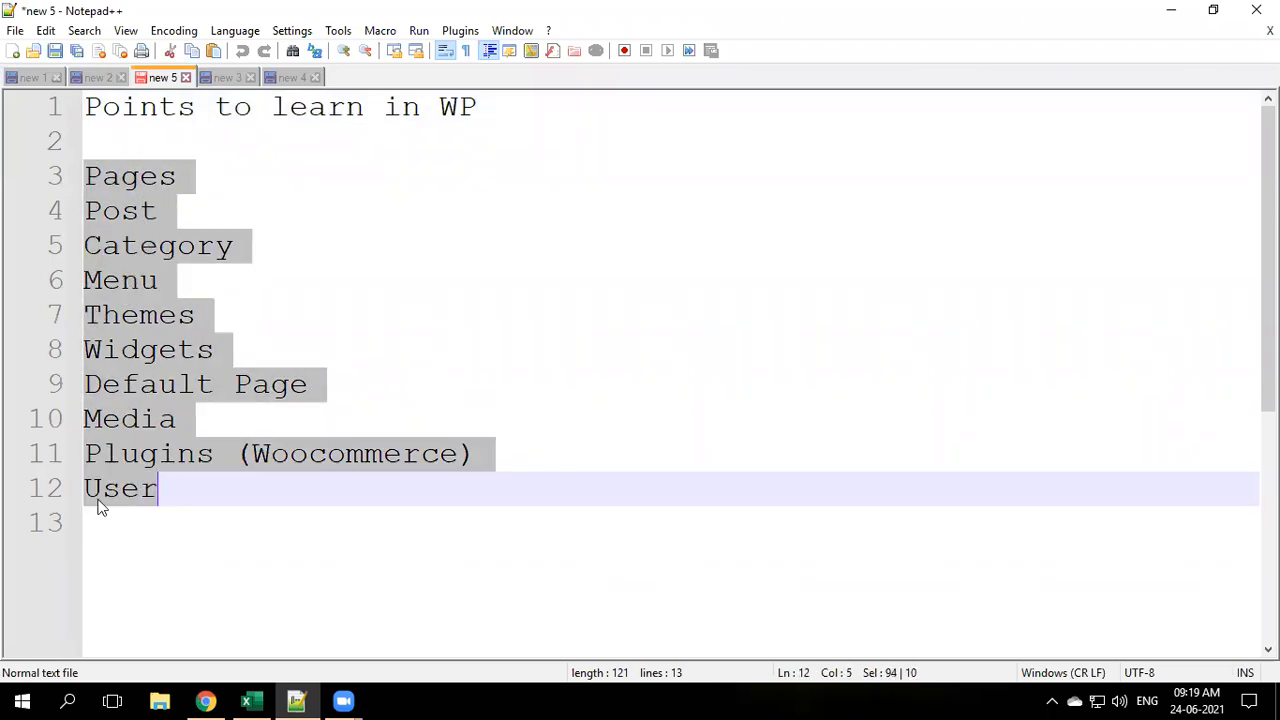
# Highlight the Plugins entry and the word Woocommerce in the list of WordPress learning points
pyautogui.doubleClick(143, 457)
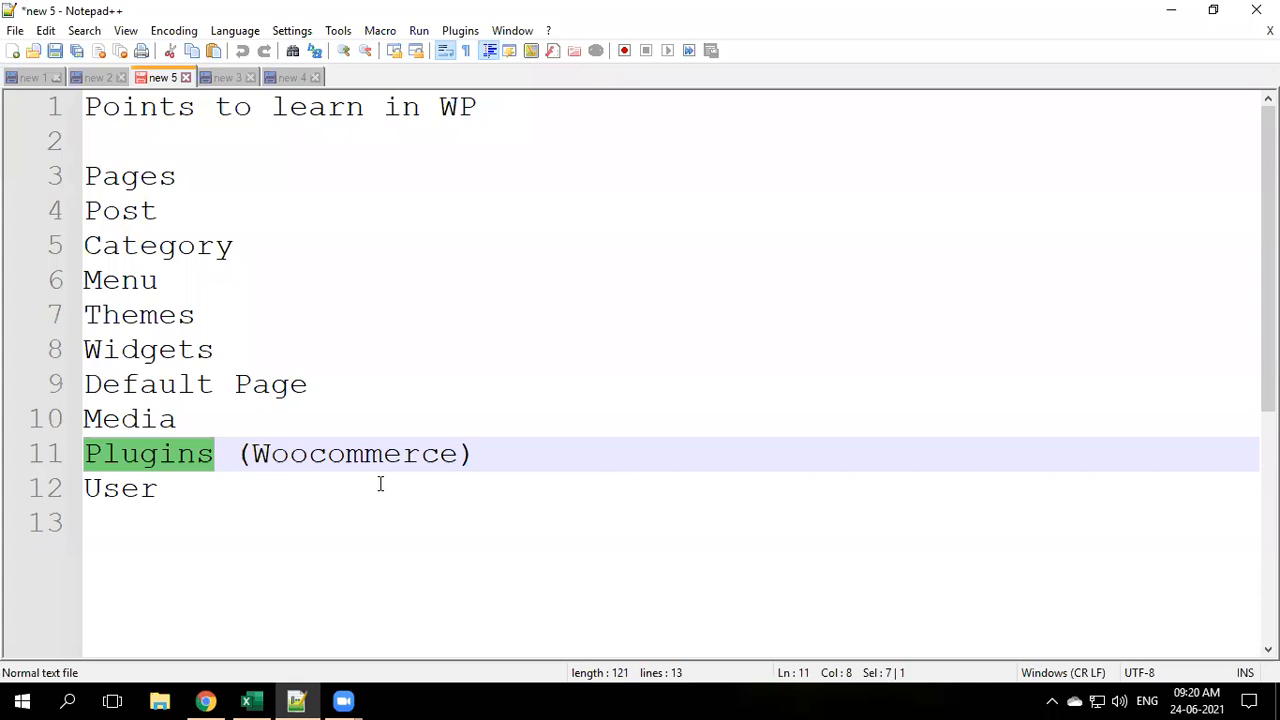
pyautogui.click(343, 455)
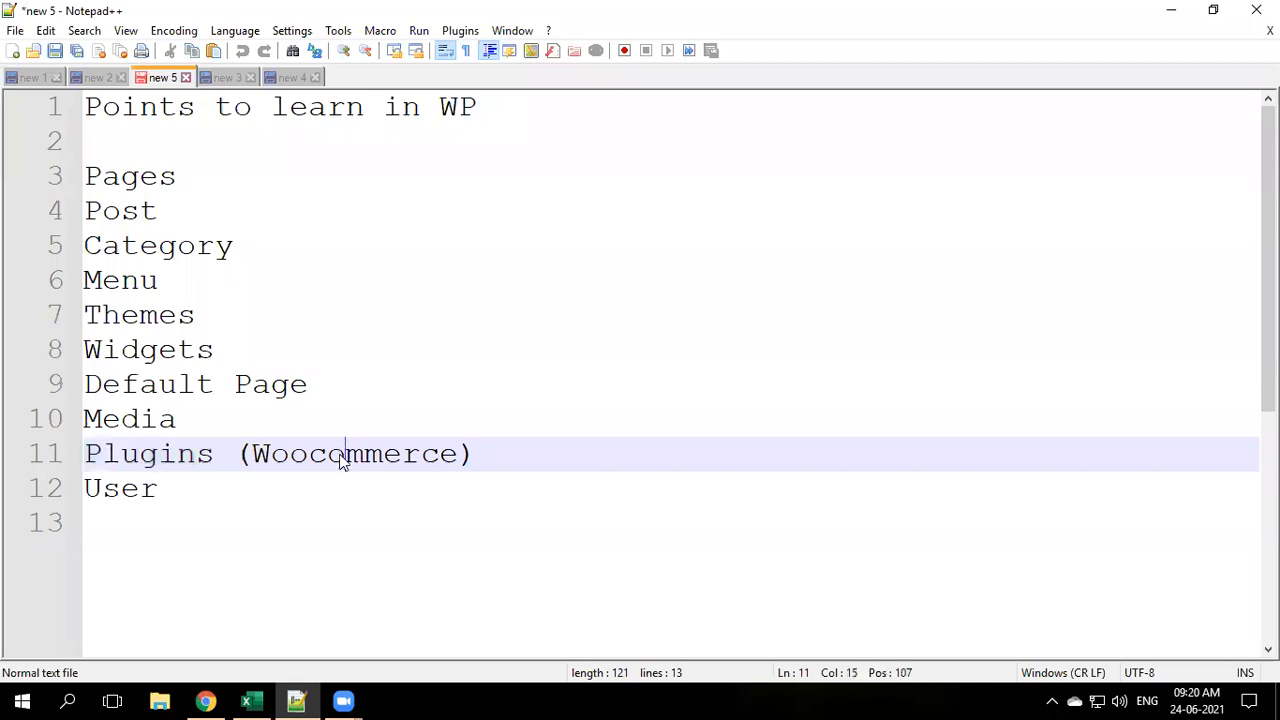
pyautogui.doubleClick(340, 456)
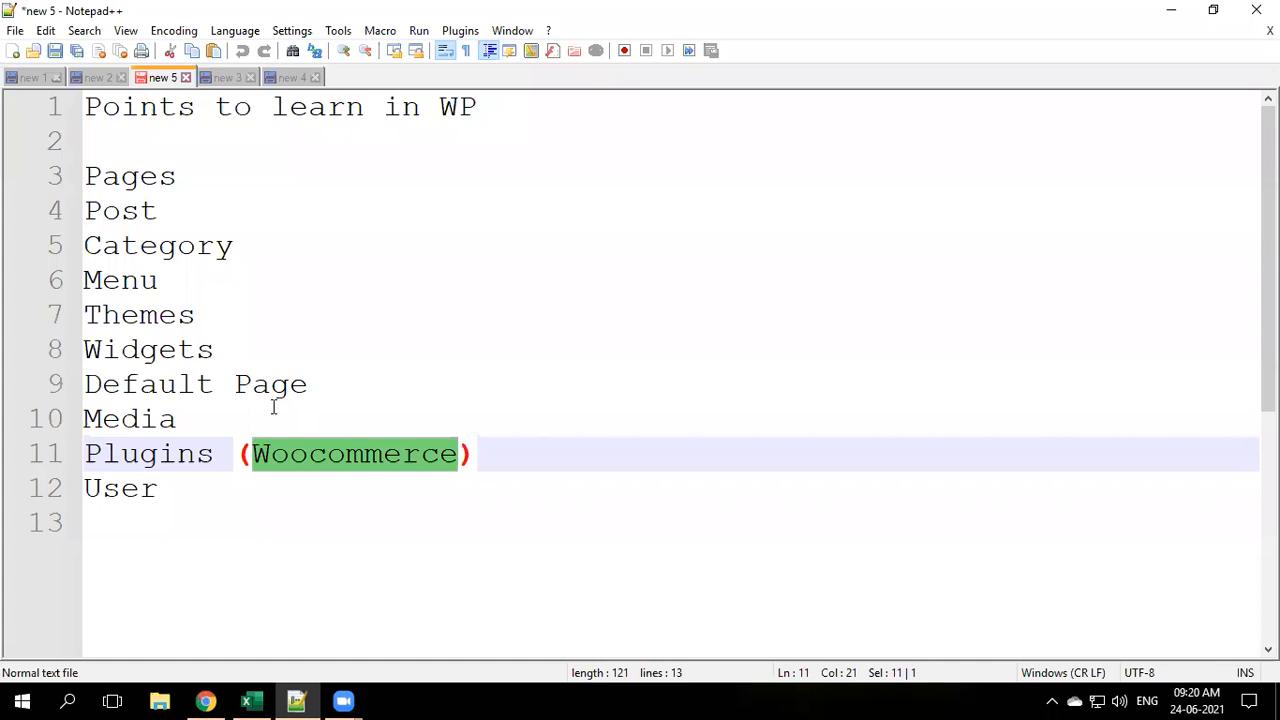
# Open the "new 3" document and review the WooCommerce outline from installation and store setup through product types to payment setup
pyautogui.click(224, 78)
pyautogui.moveTo(84, 107); pyautogui.dragTo(521, 107)
pyautogui.moveTo(429, 249); pyautogui.dragTo(371, 415)
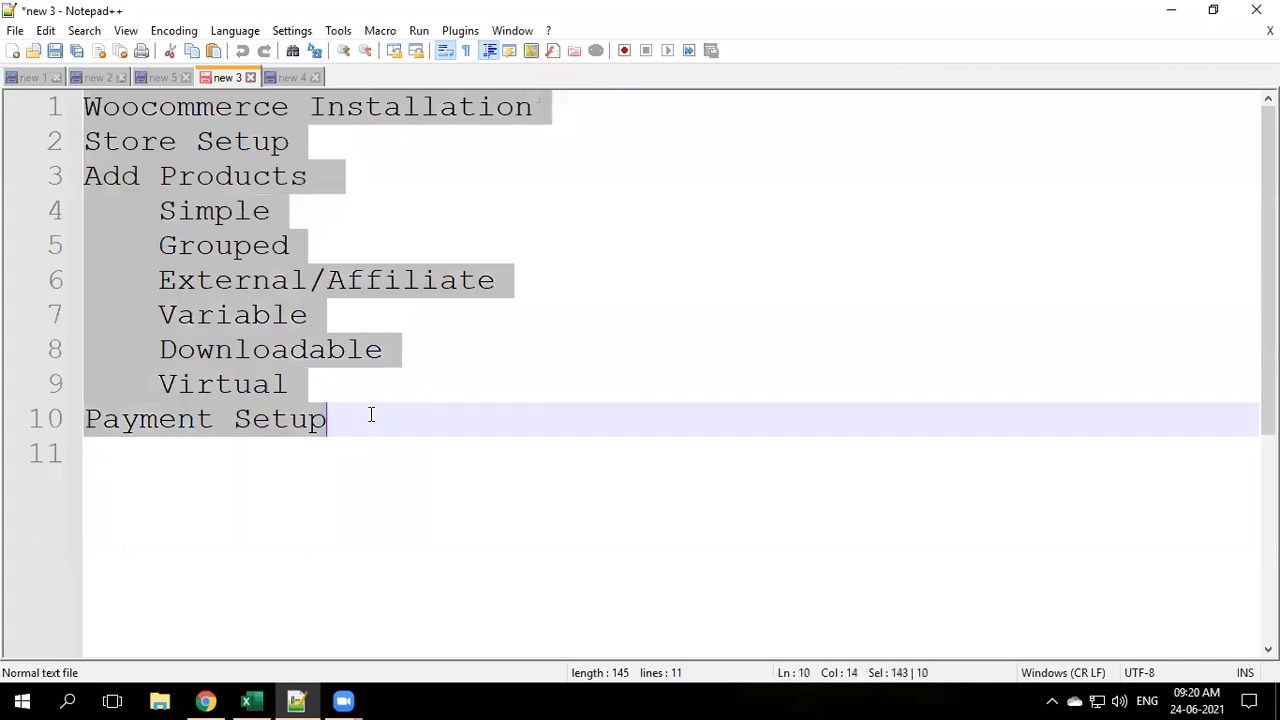
pyautogui.click(366, 437)
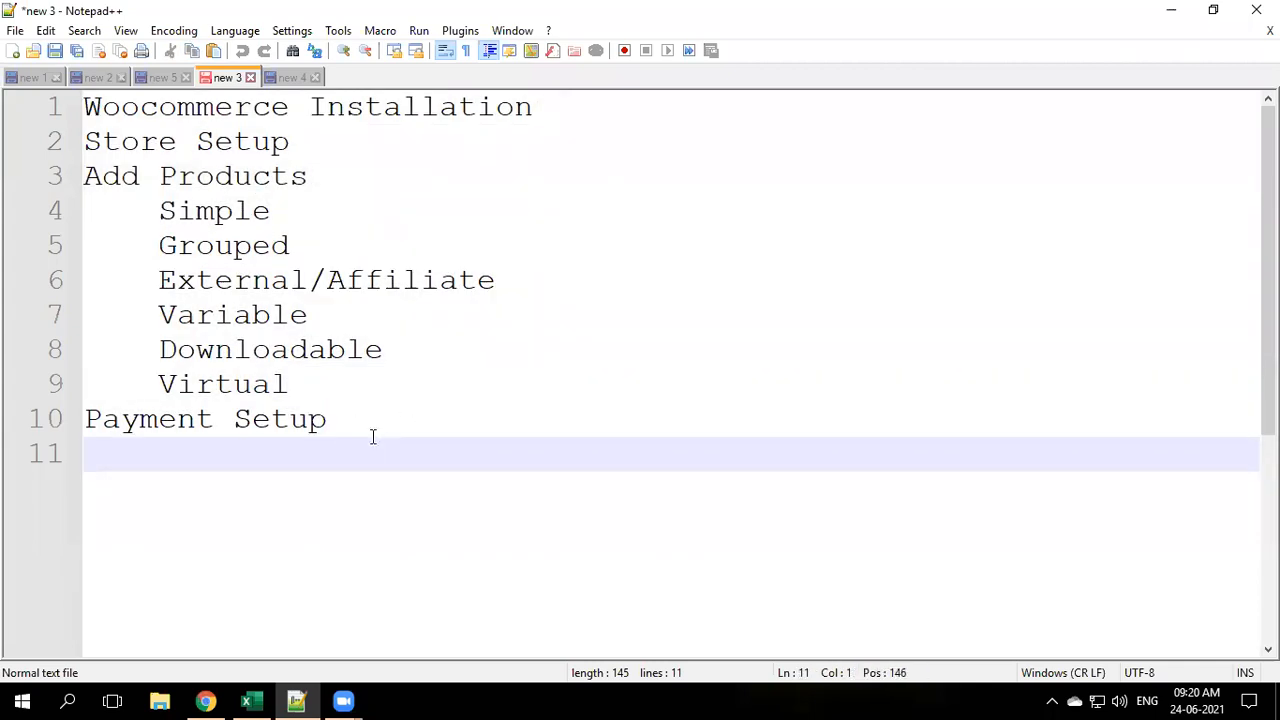
pyautogui.doubleClick(126, 107)
pyautogui.doubleClick(386, 107)
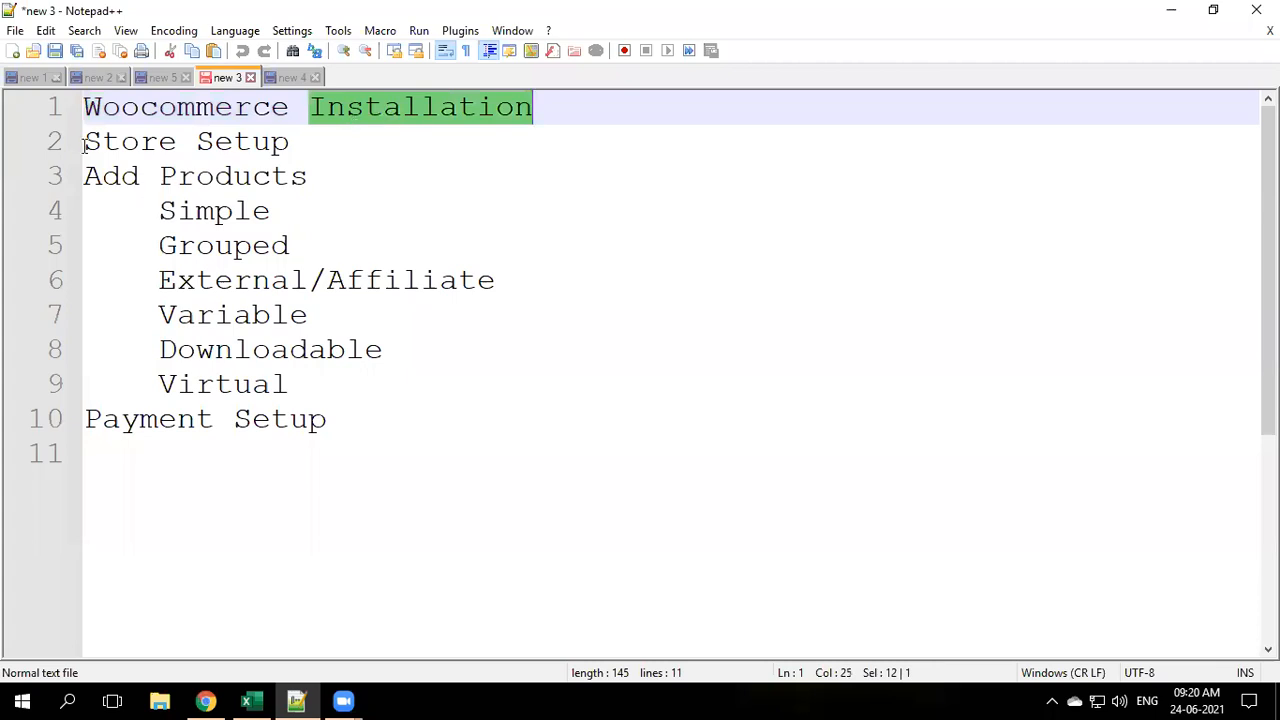
pyautogui.moveTo(84, 141); pyautogui.dragTo(200, 141)
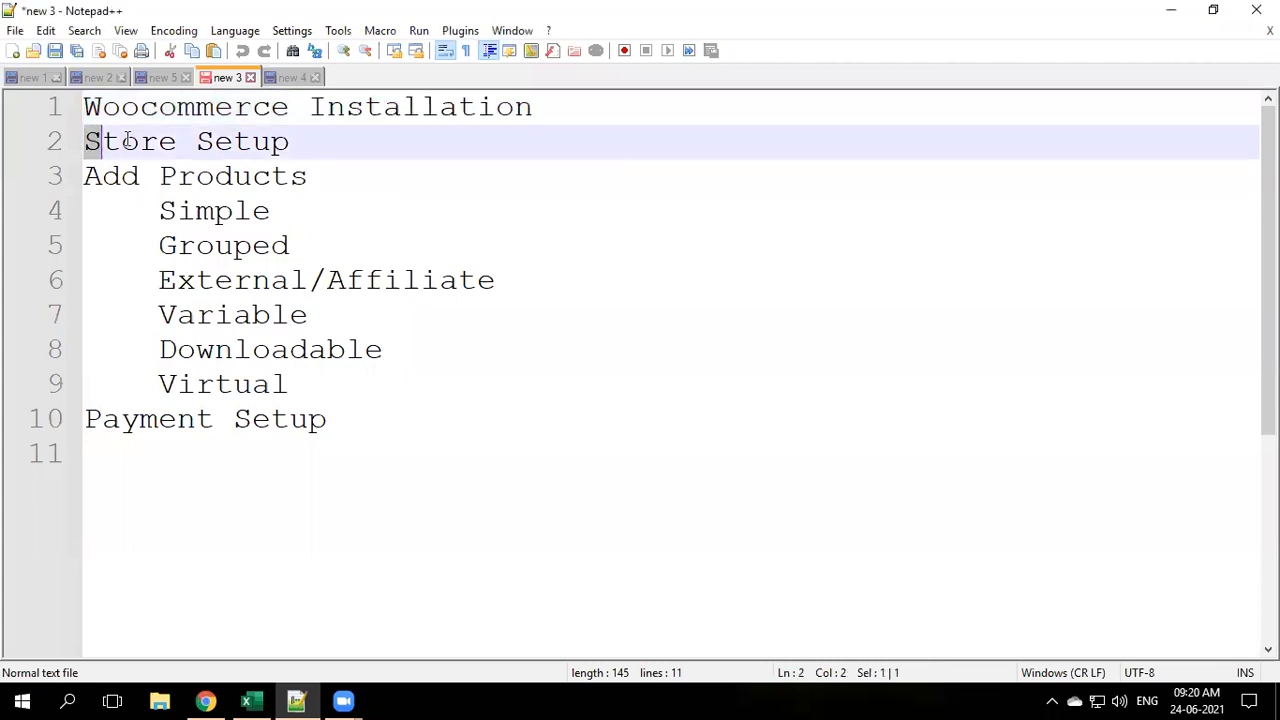
pyautogui.hotkey('shift', 'End')
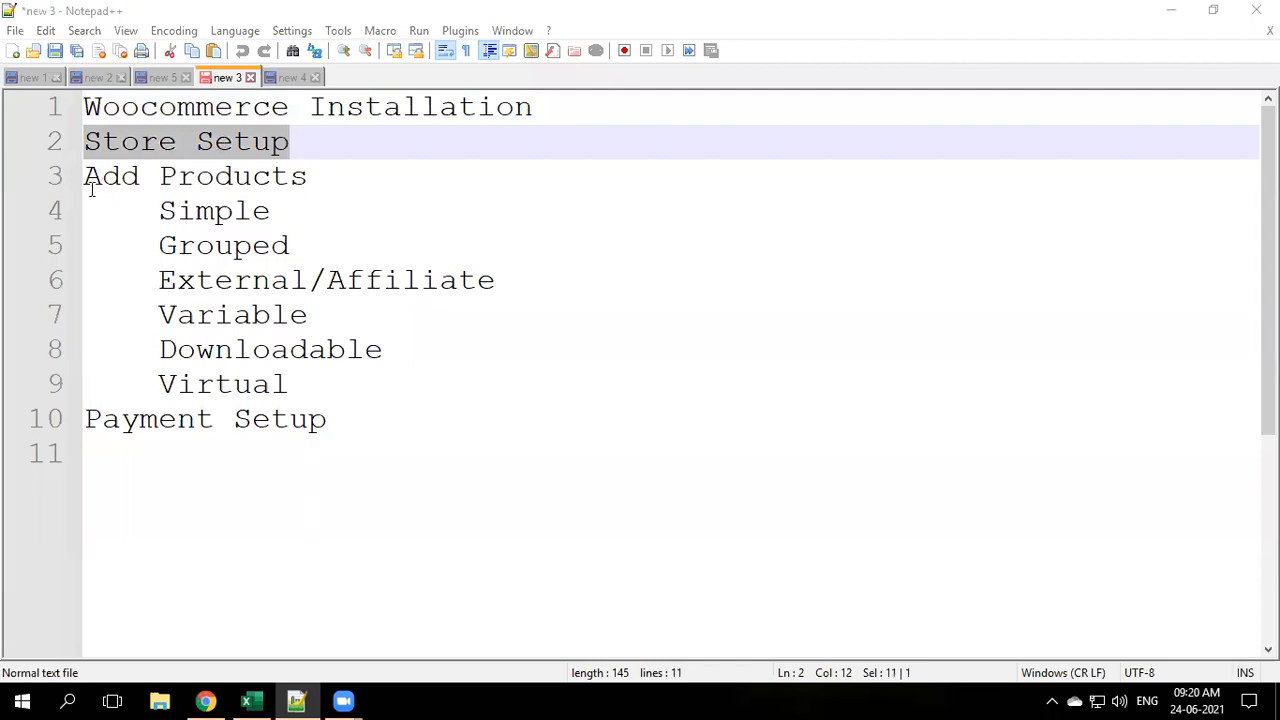
pyautogui.moveTo(152, 208); pyautogui.dragTo(303, 374)
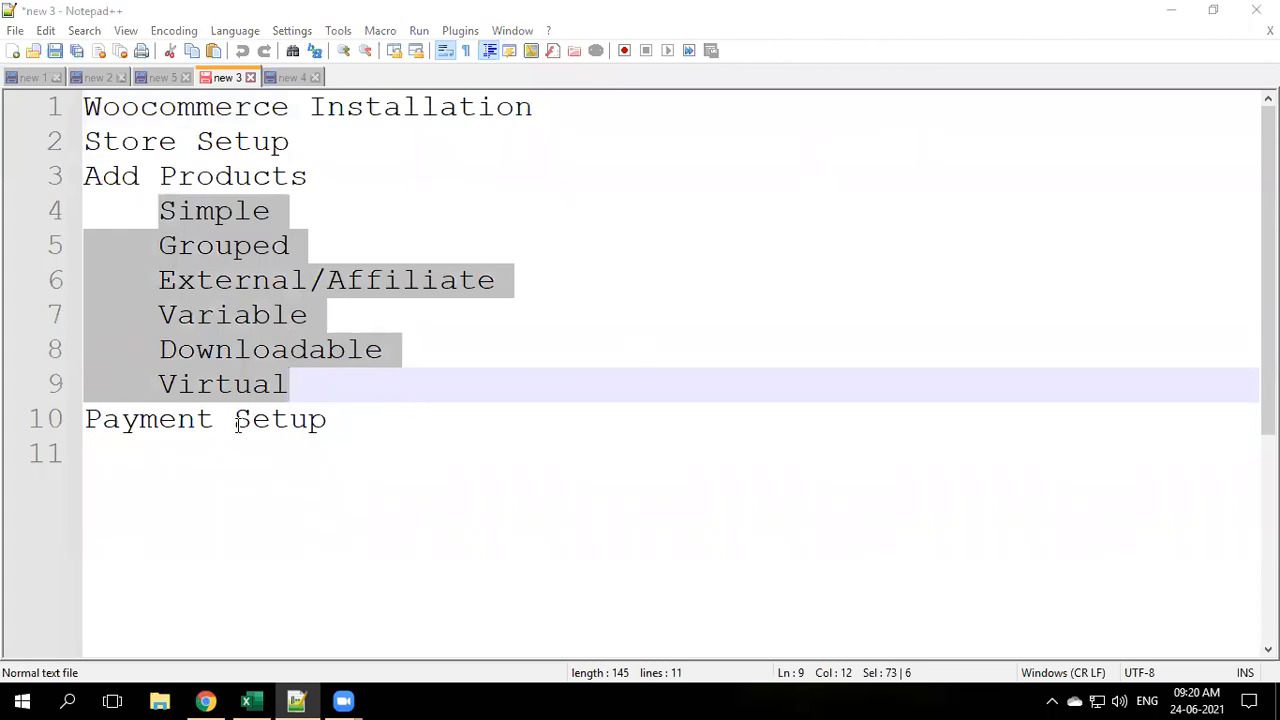
pyautogui.tripleClick(317, 419)
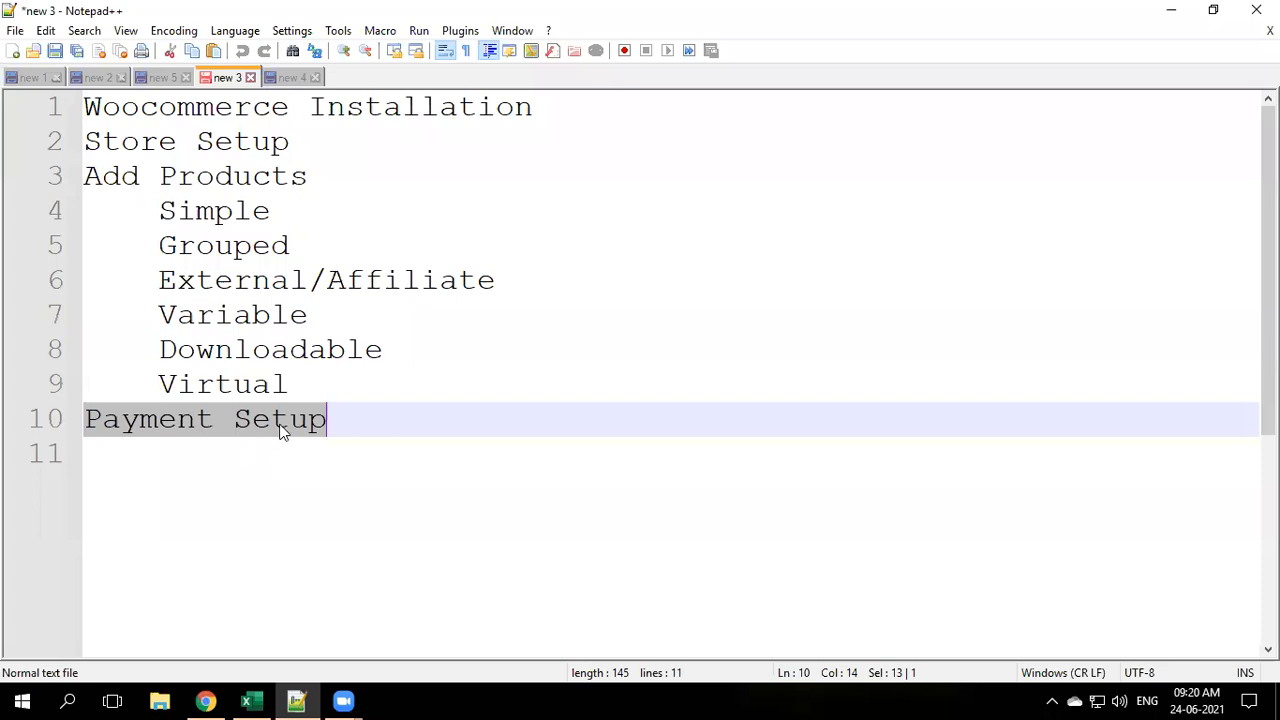
# Add a new line reading "Settings" below Payment Setup in the WooCommerce outline
pyautogui.click(350, 413)
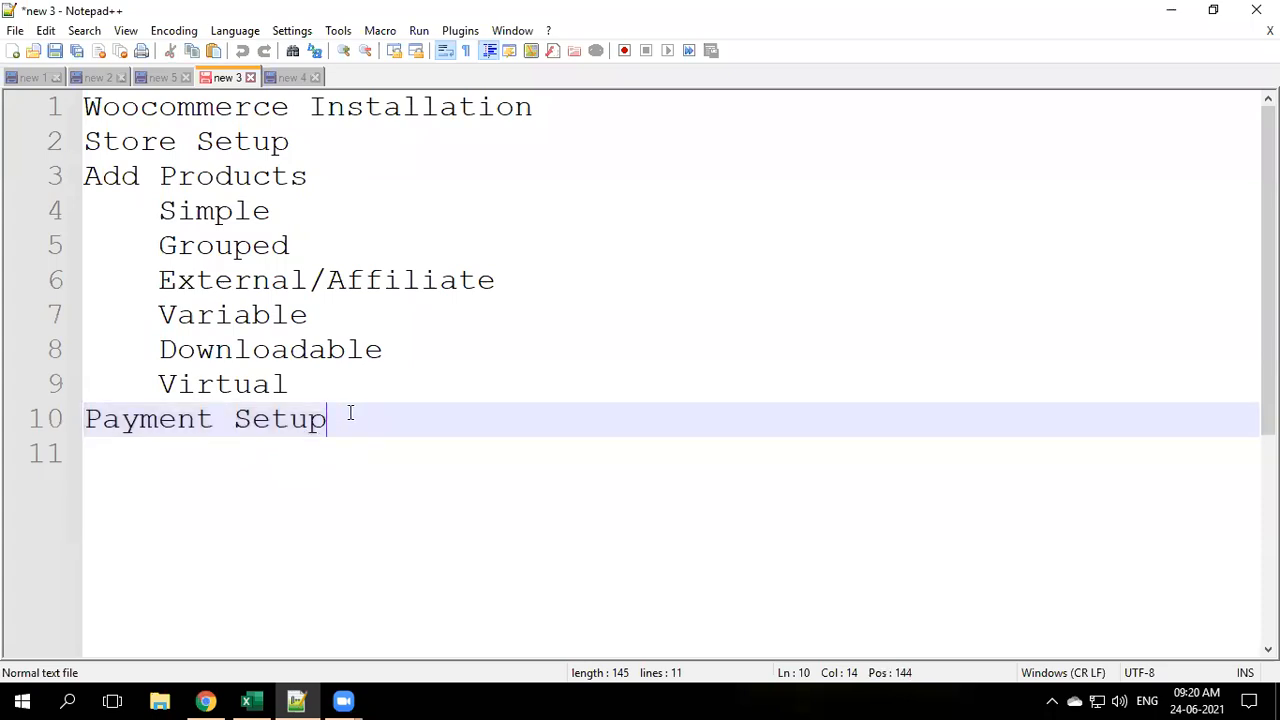
pyautogui.press('Return')
pyautogui.write('Set')
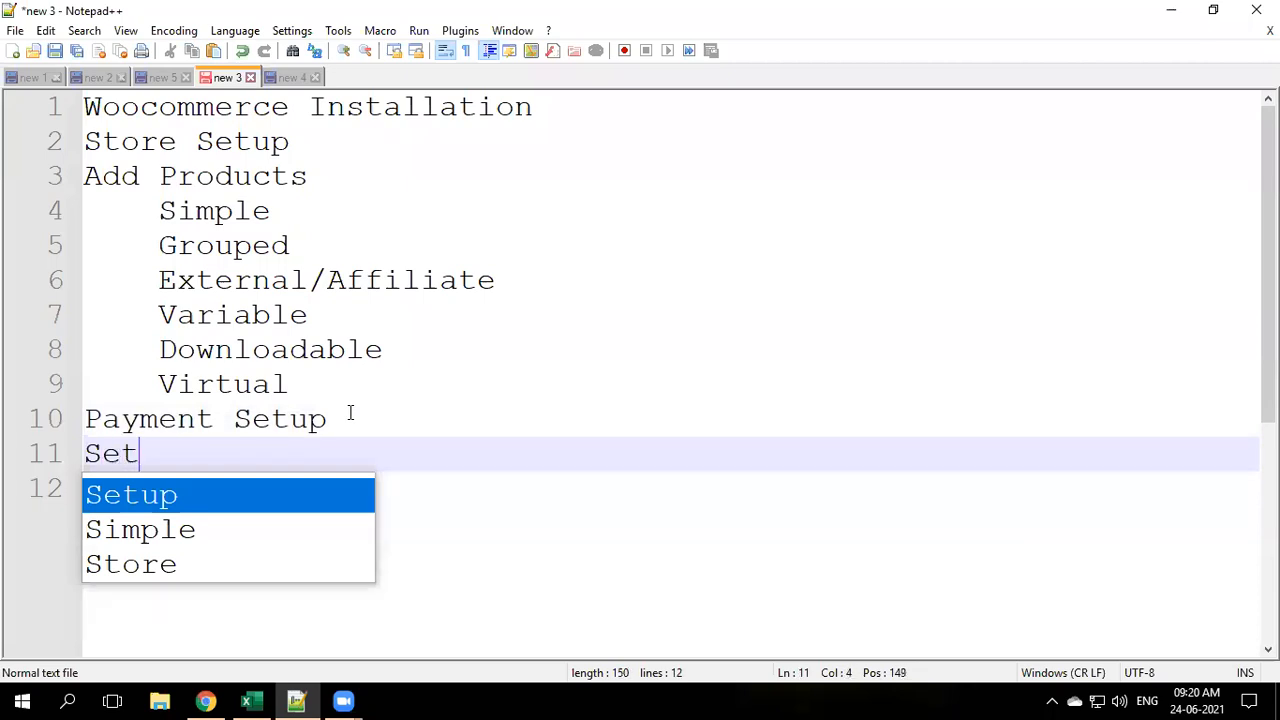
pyautogui.write('ting')
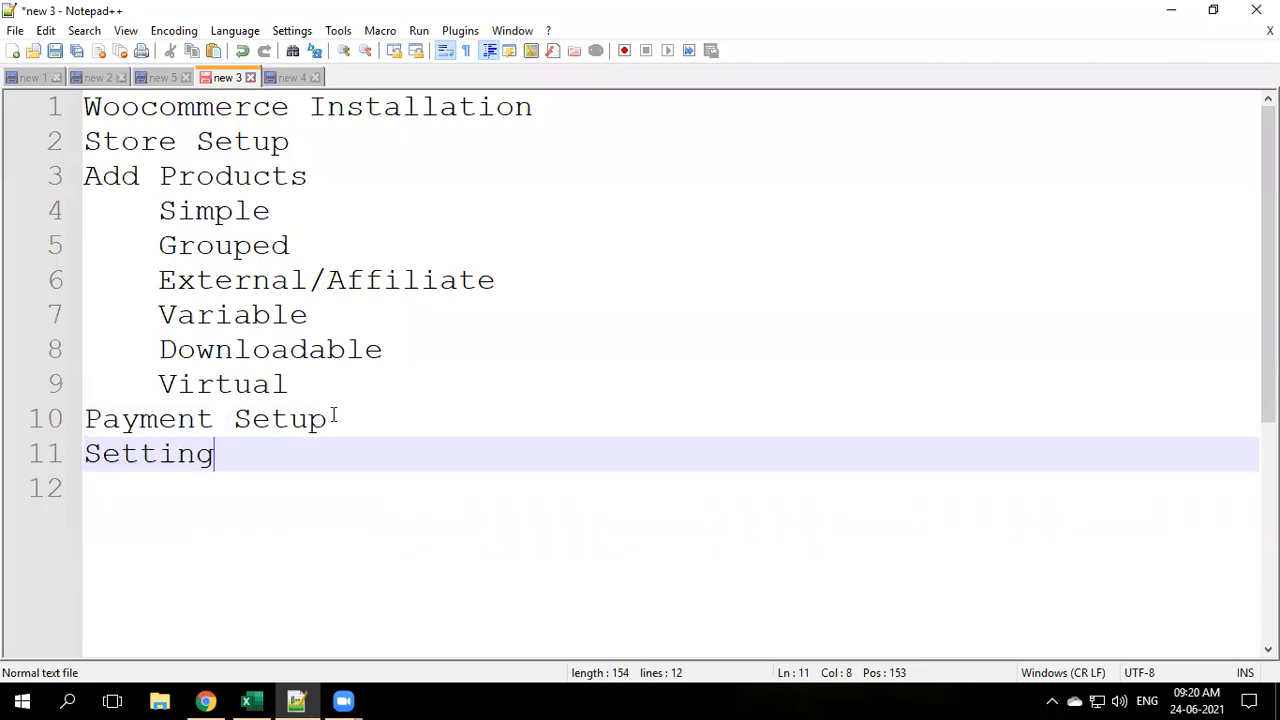
pyautogui.write('s')
pyautogui.click(268, 500)
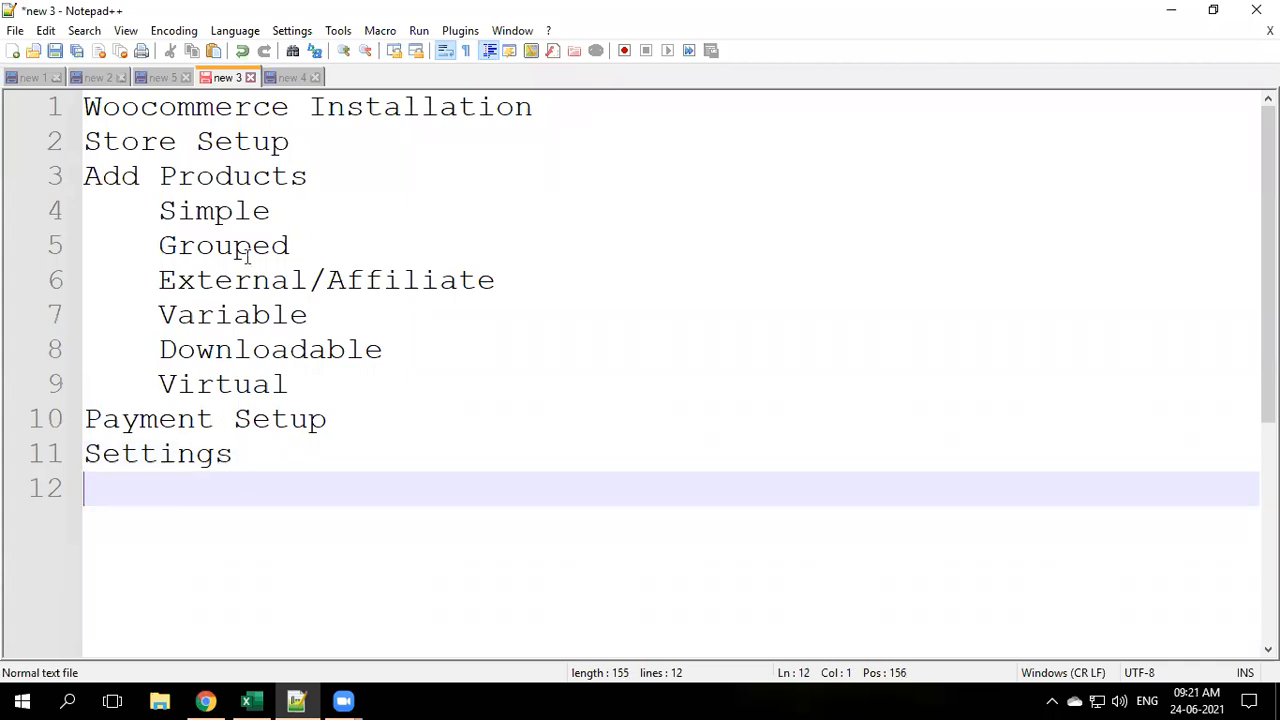
# Switch to Chrome and close the "hoodie description" search page, keeping the MySite.com page open
pyautogui.click(206, 700)
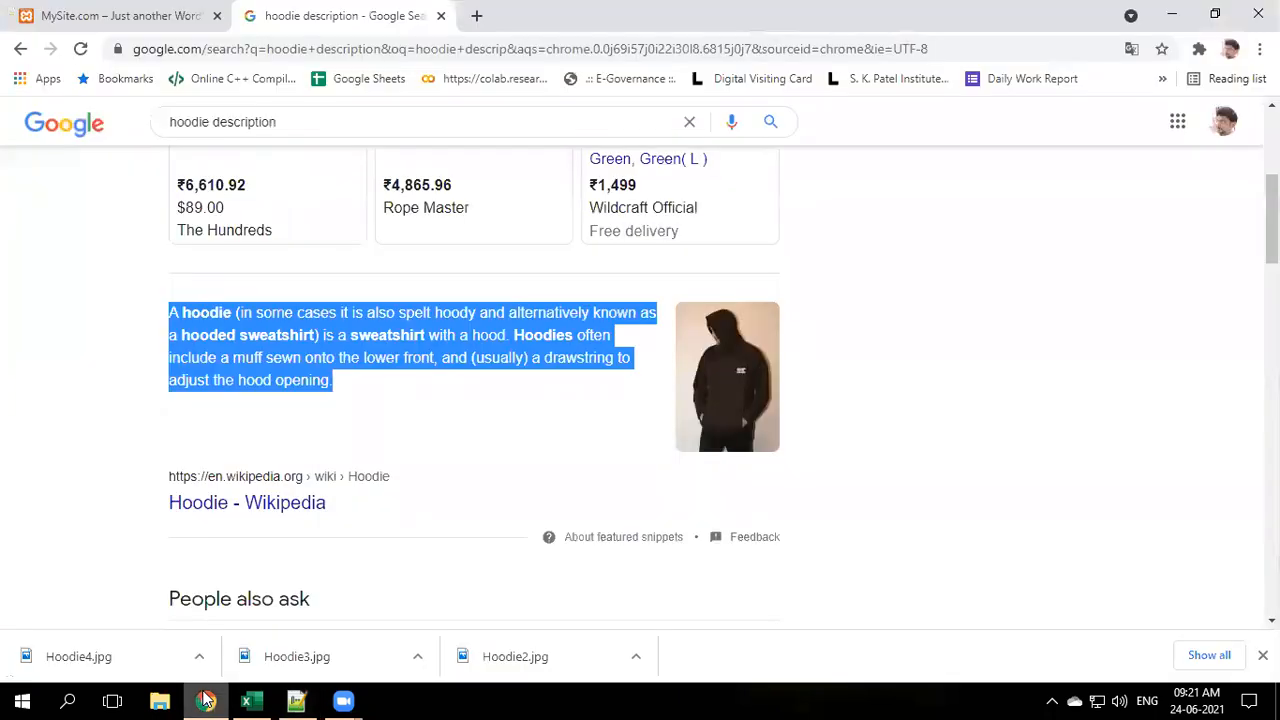
pyautogui.click(165, 12)
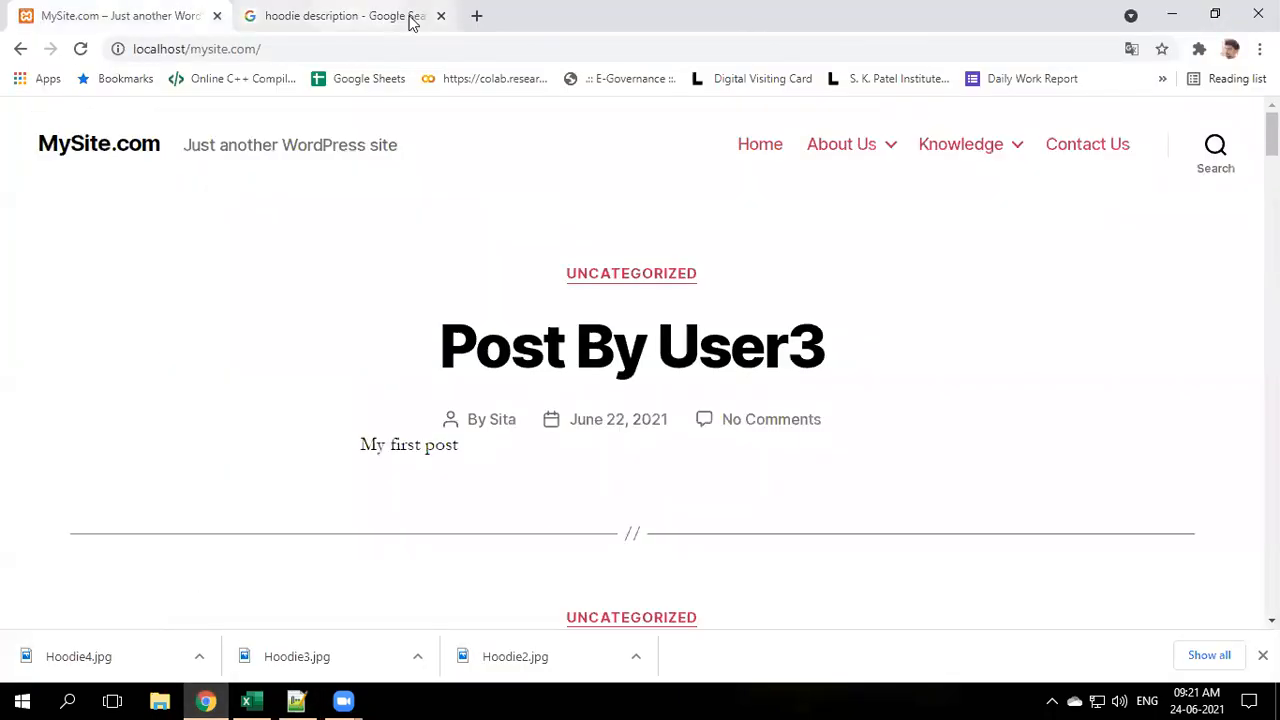
pyautogui.click(432, 15)
pyautogui.click(441, 15)
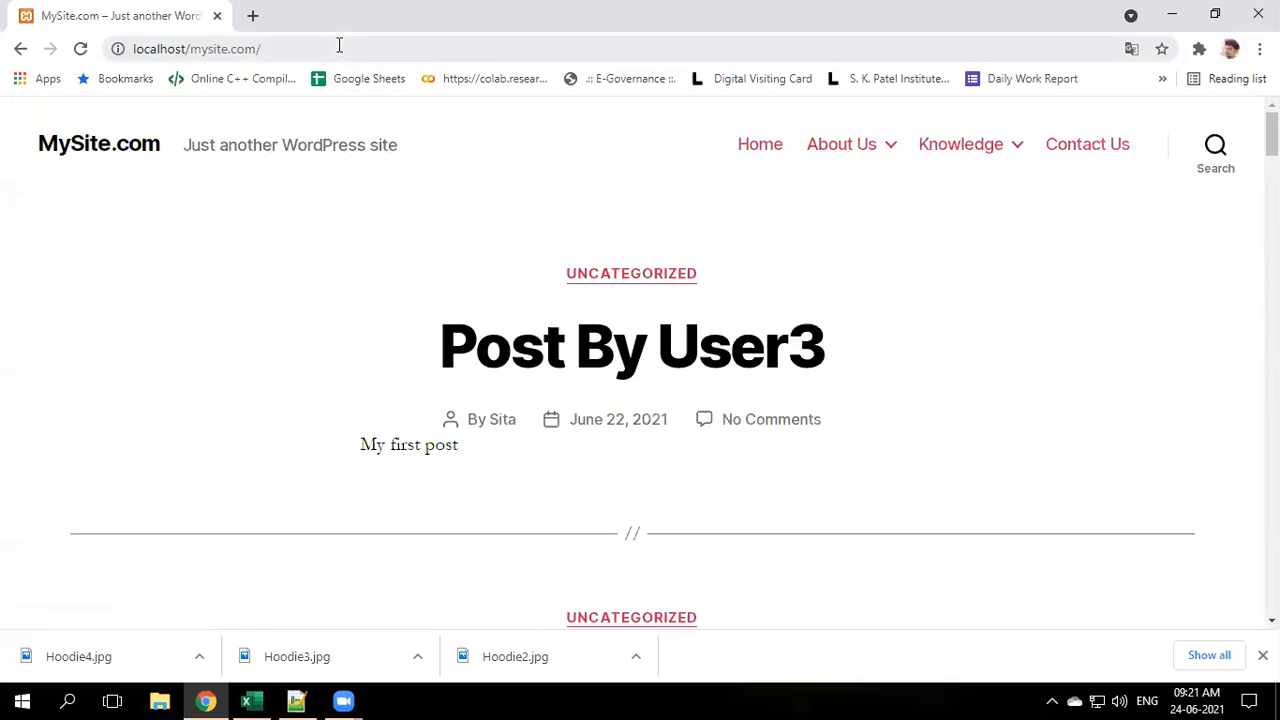
# Open the WordPress admin login page of localhost/mysite.com via its wp-admin address
pyautogui.click(380, 46)
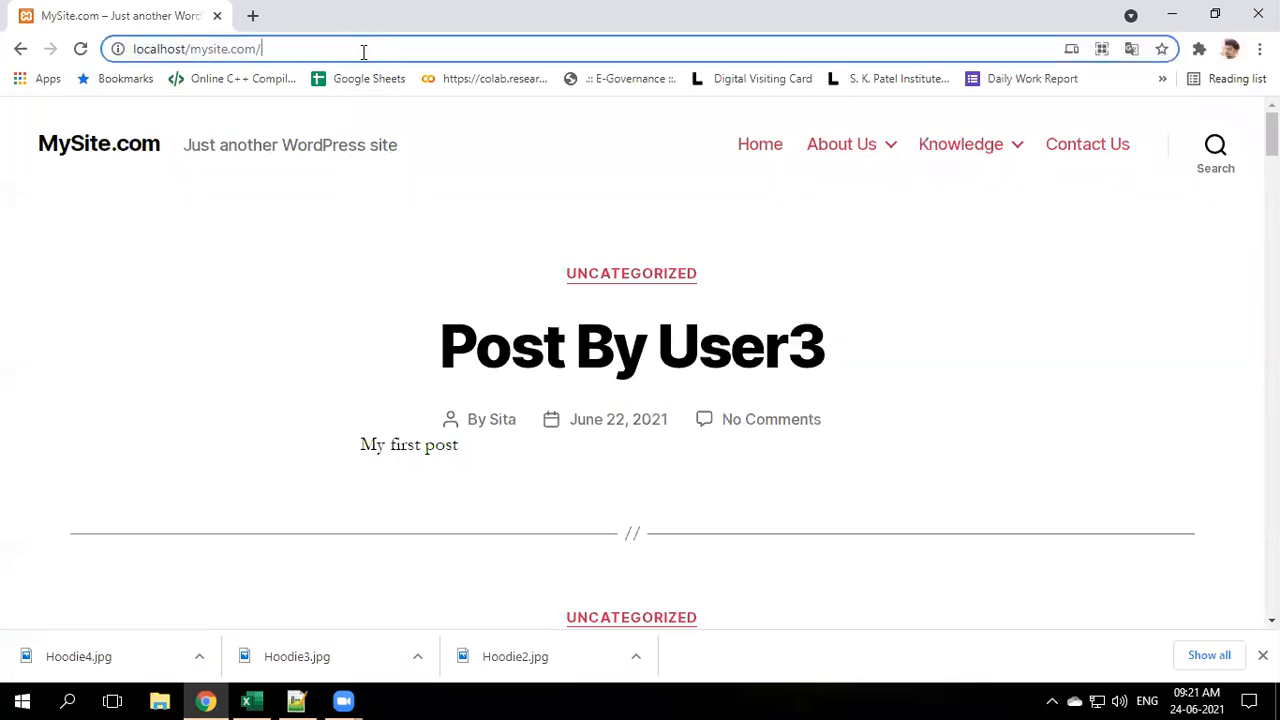
pyautogui.write('w')
pyautogui.press('Return')
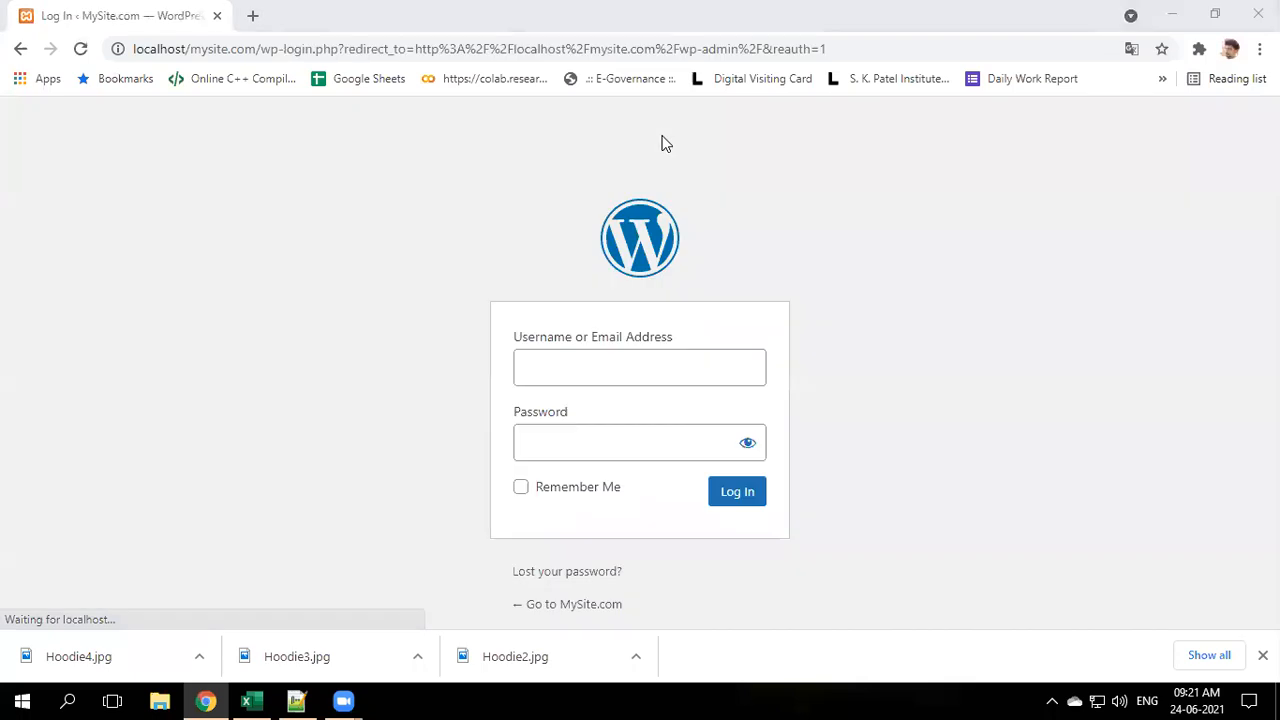
# Log in to the WordPress admin area with the administrator's username and account password
pyautogui.write('k')
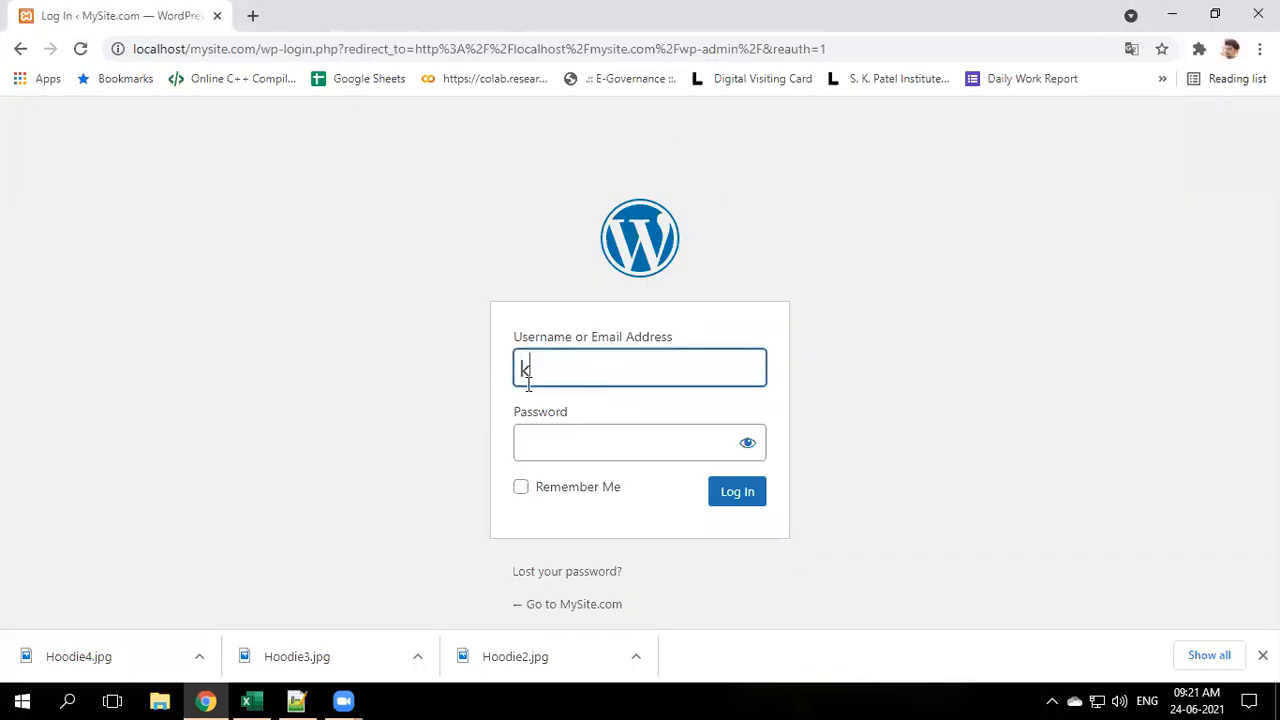
pyautogui.write('ishan0')
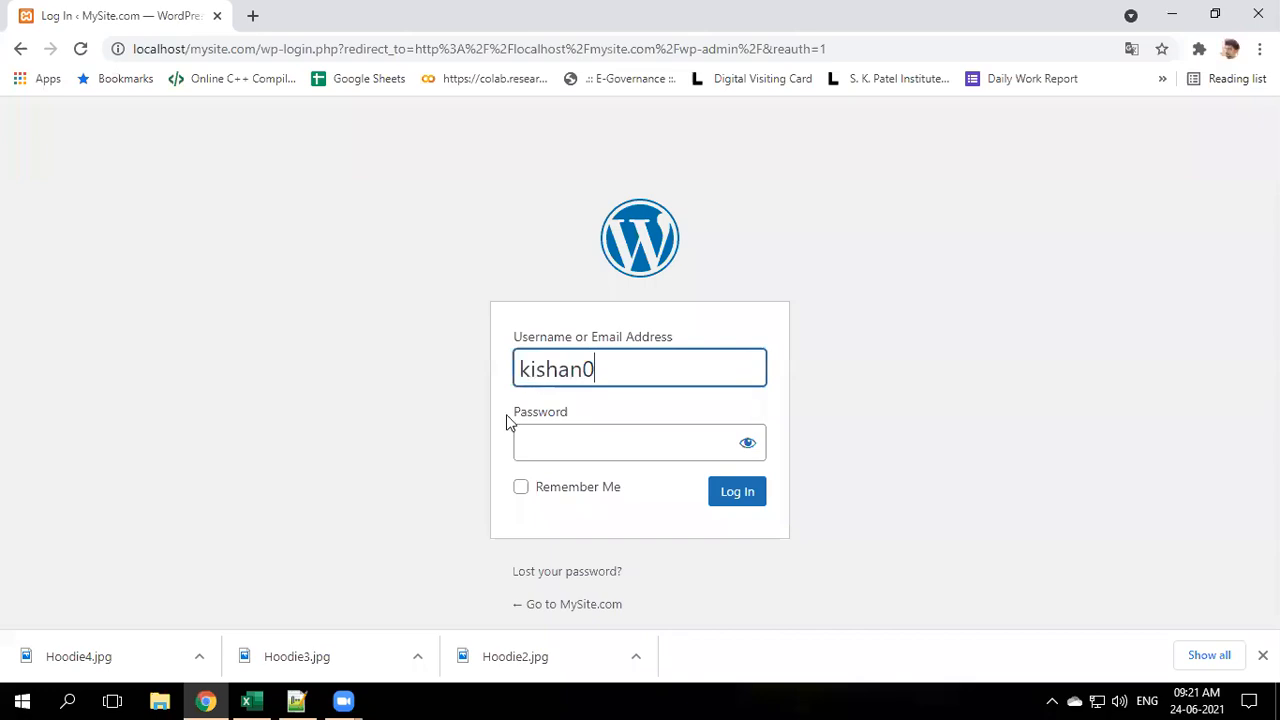
pyautogui.write('05')
pyautogui.click(594, 450)
pyautogui.write('•••••••••')
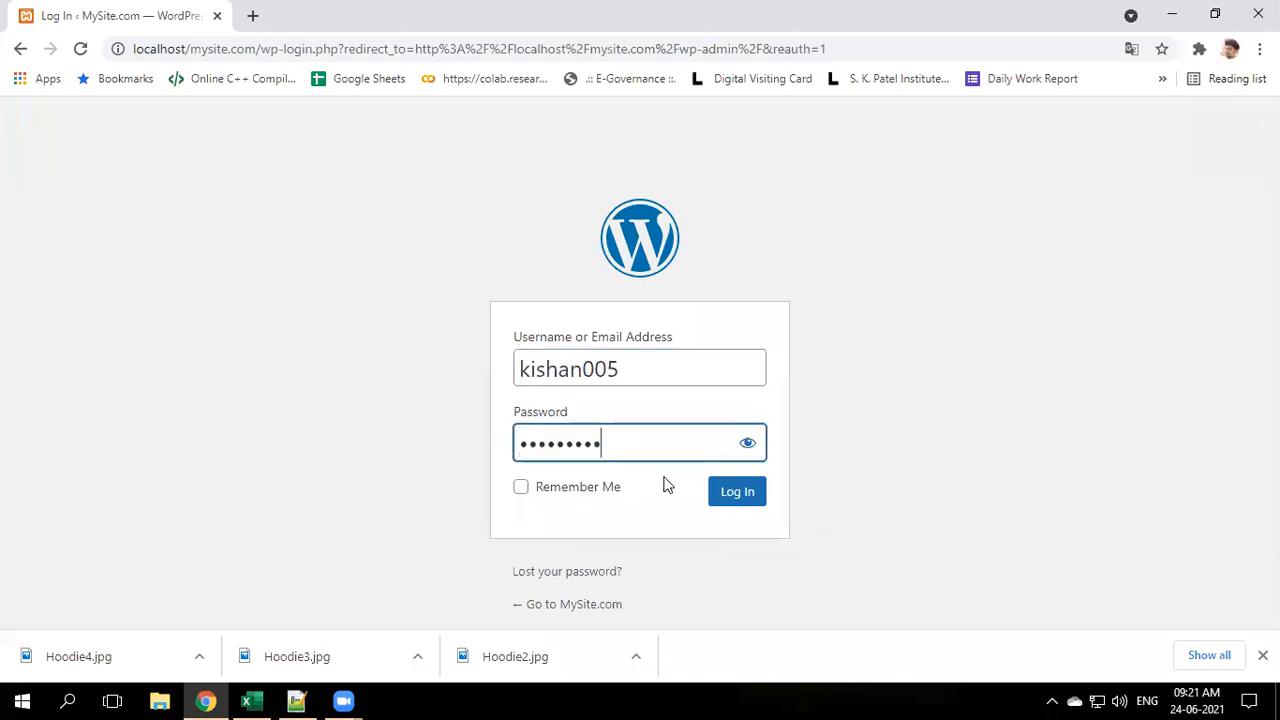
pyautogui.click(722, 490)
pyautogui.click(726, 494)
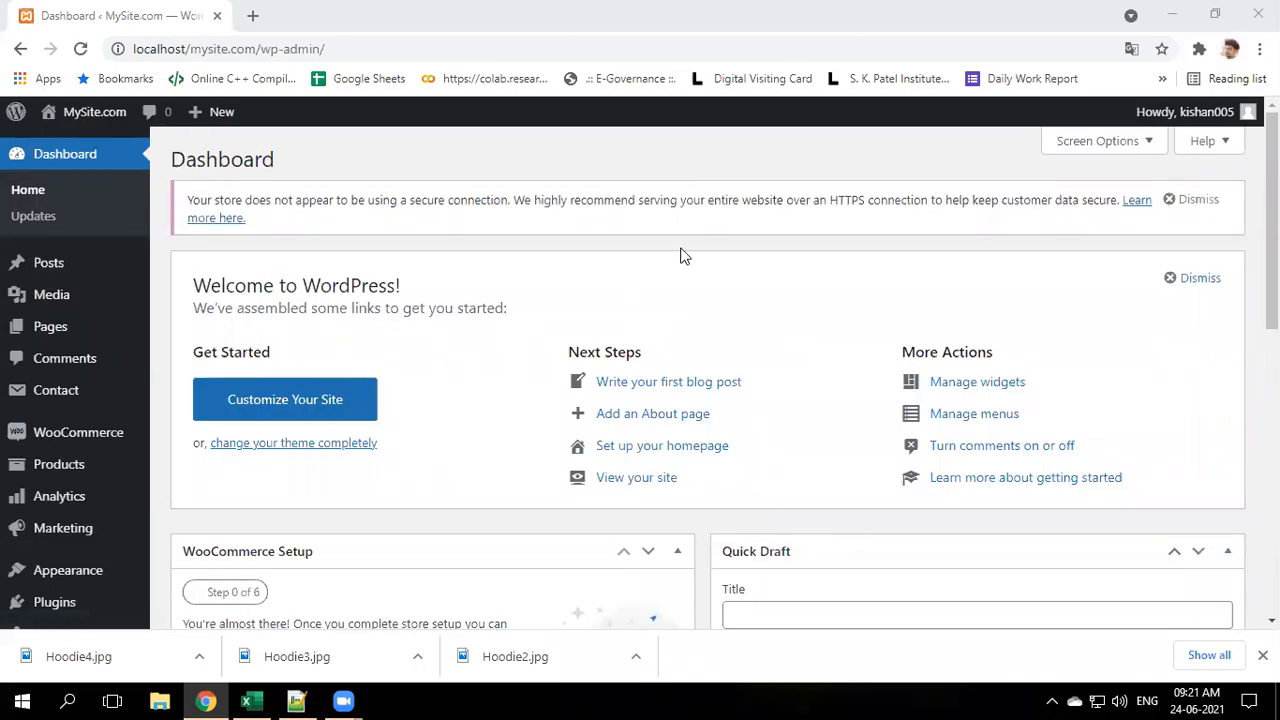
pyautogui.scroll(-2, 612, 402)
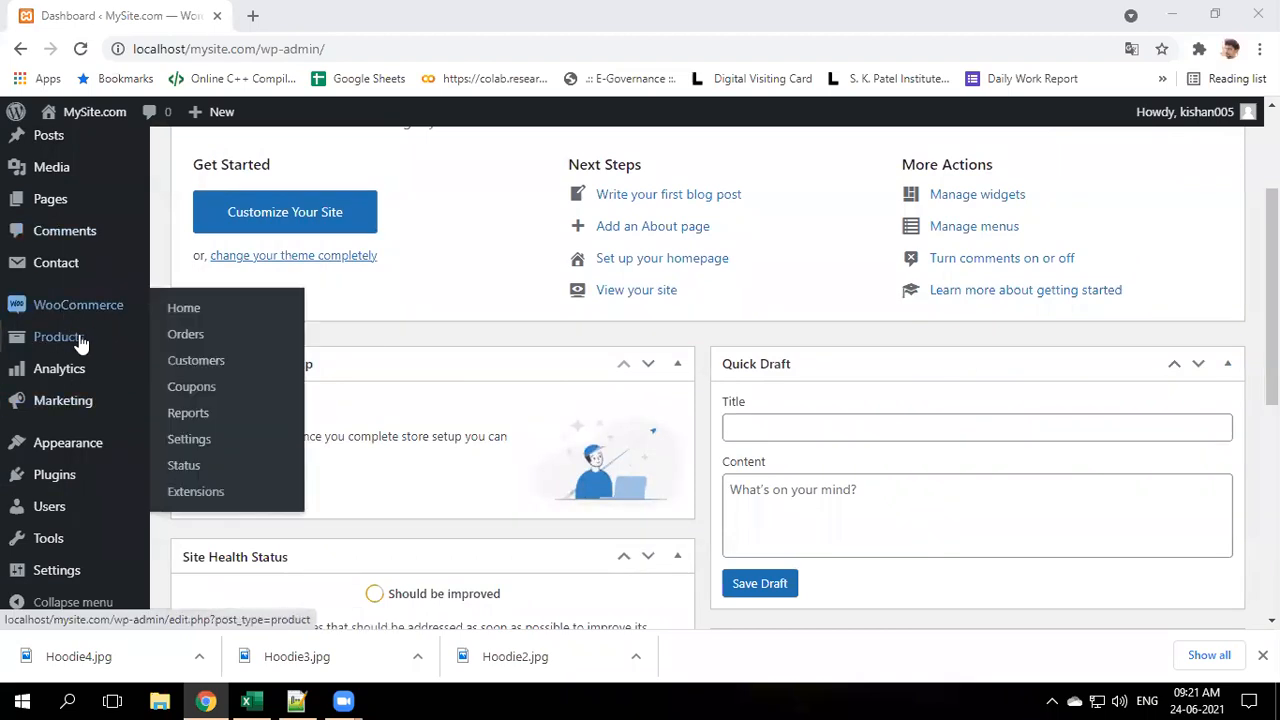
pyautogui.moveTo(64, 400)
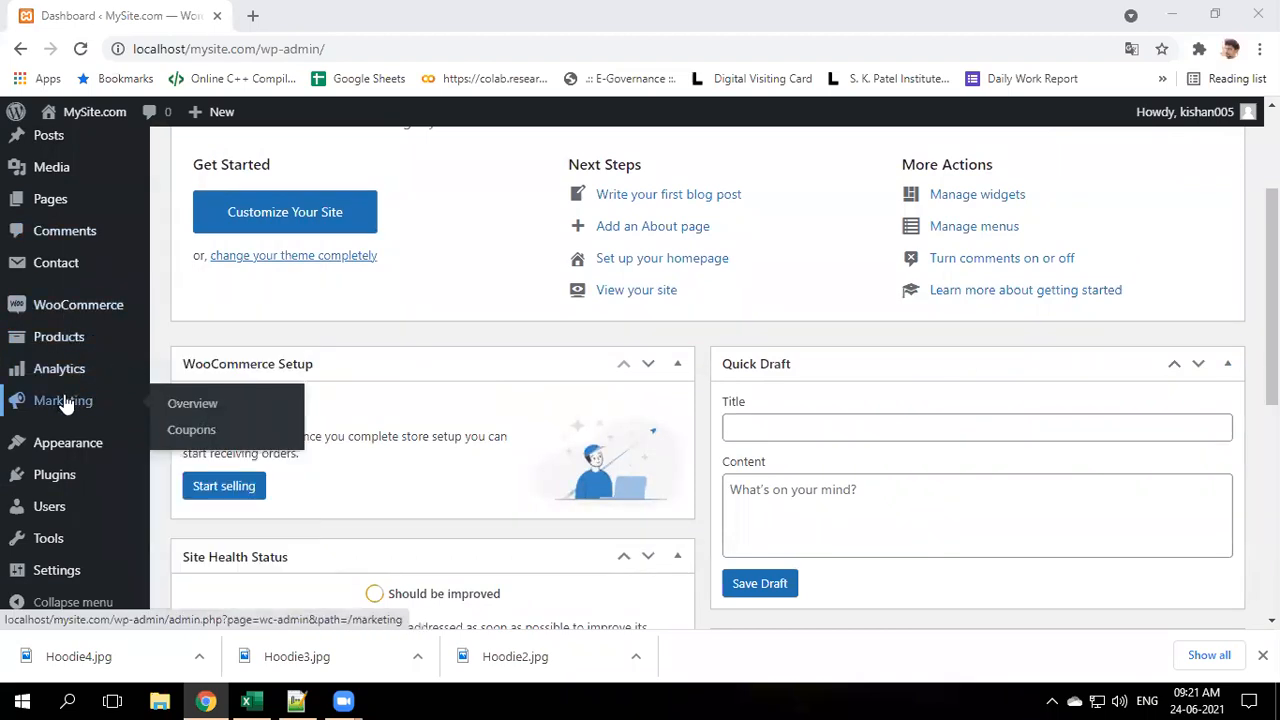
pyautogui.moveTo(70, 320)
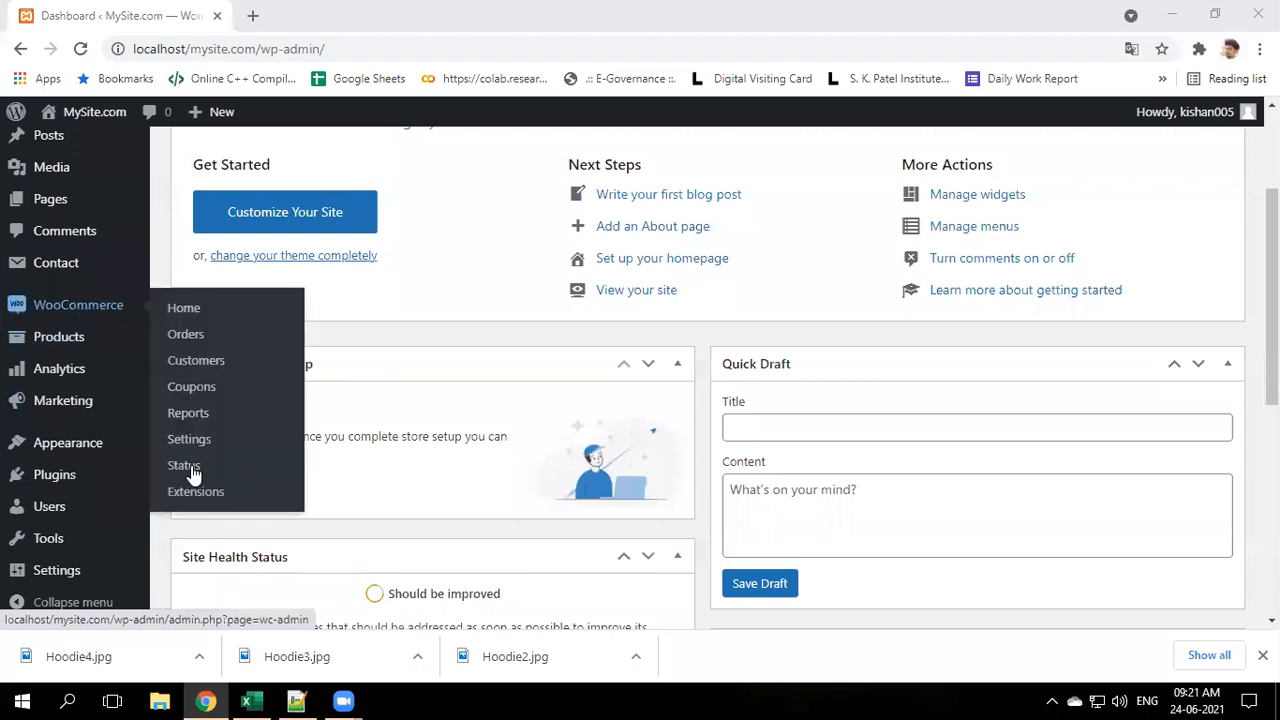
# Switch to Notepad++ and highlight the Woocommerce Installation and Store Setup lines of the outline
pyautogui.click(296, 700)
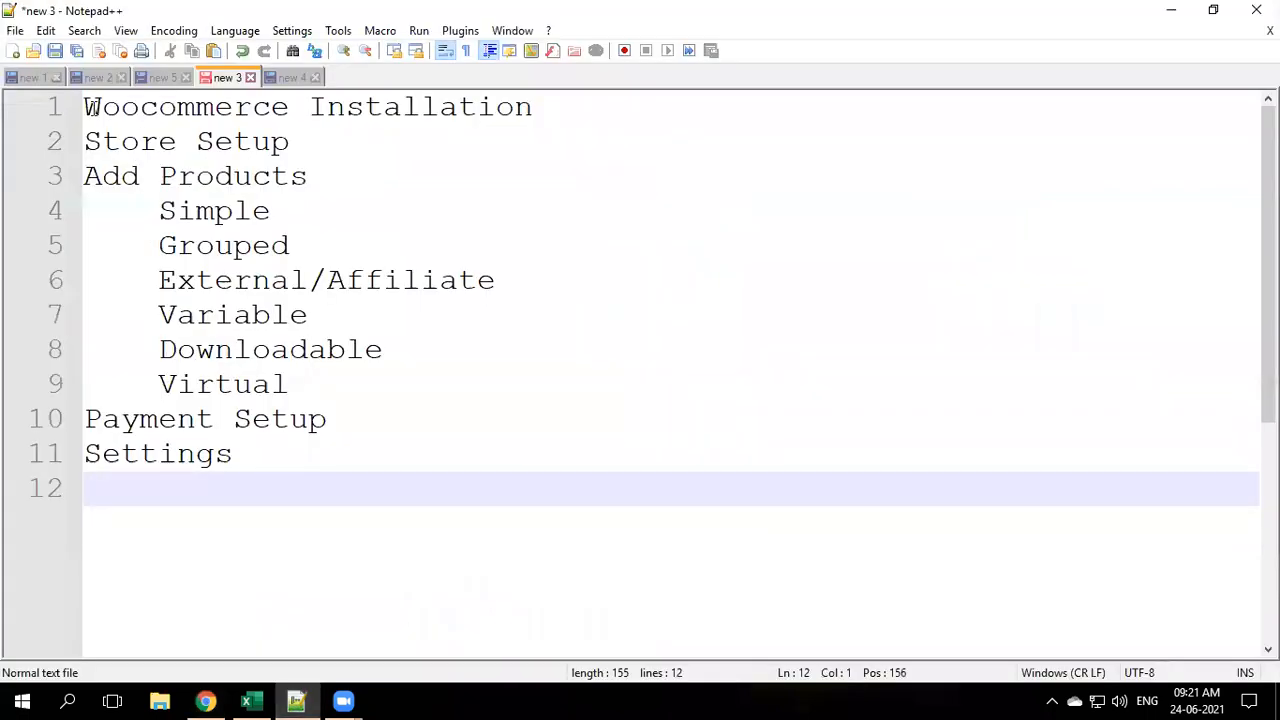
pyautogui.moveTo(84, 107); pyautogui.dragTo(499, 128)
pyautogui.click(86, 141)
pyautogui.hotkey('shift', 'Right')
pyautogui.hotkey('shift', 'Right')
pyautogui.hotkey('shift', 'Right')
pyautogui.hotkey('shift', 'Right')
pyautogui.hotkey('shift', 'Right')
pyautogui.hotkey('shift', 'Right')
pyautogui.hotkey('shift', 'Right')
pyautogui.hotkey('shift', 'Right')
pyautogui.hotkey('shift', 'Right')
pyautogui.hotkey('shift', 'Right')
pyautogui.hotkey('shift', 'Right')
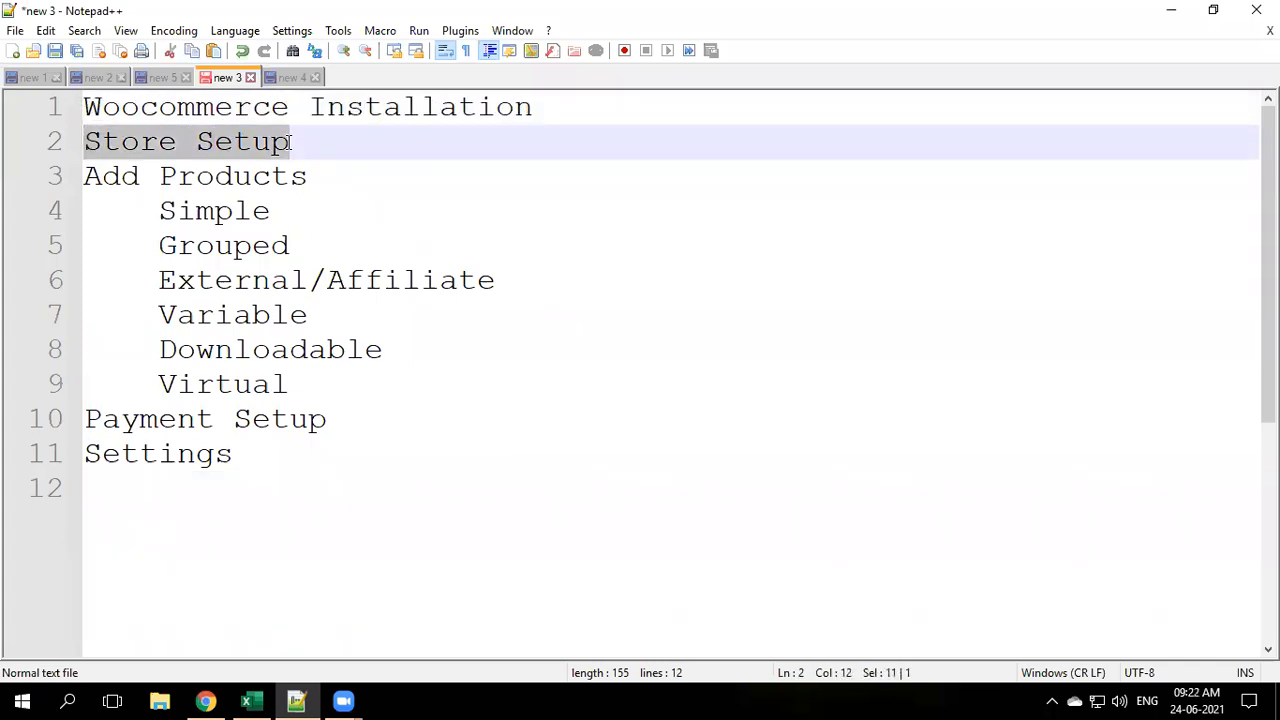
# Switch to Chrome and open the WooCommerce home page in the WordPress dashboard
pyautogui.click(206, 700)
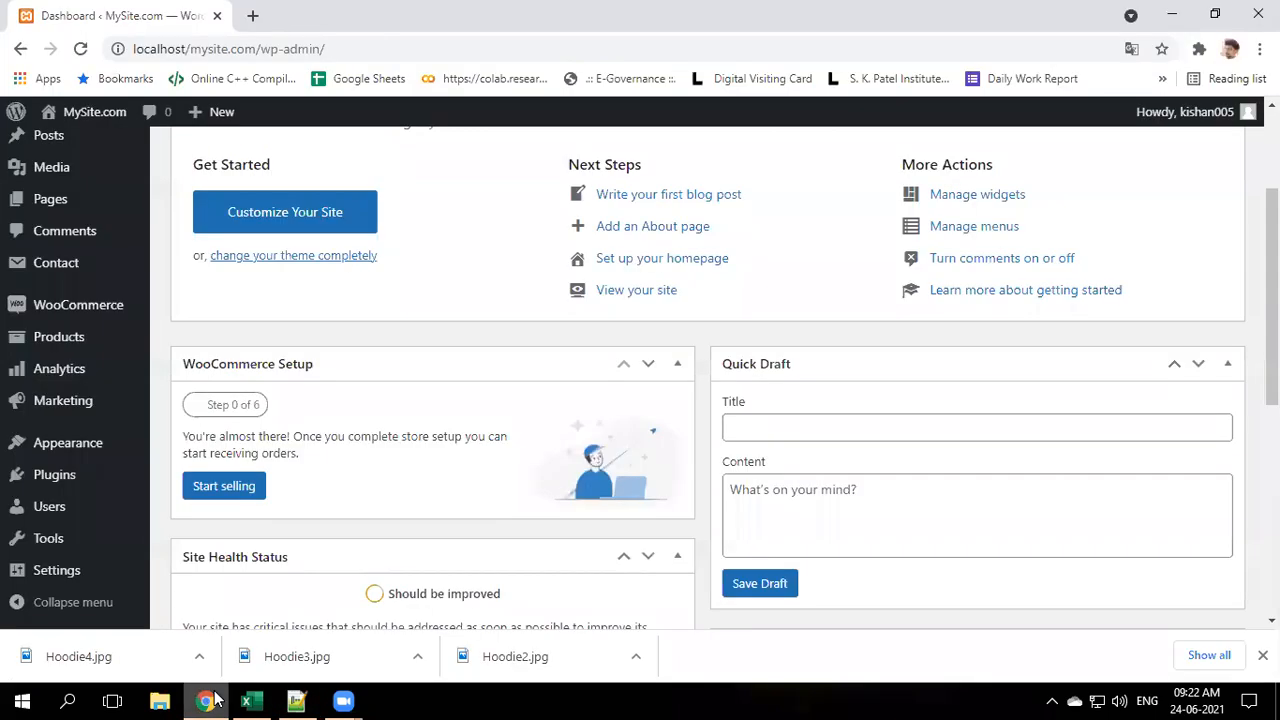
pyautogui.moveTo(83, 318)
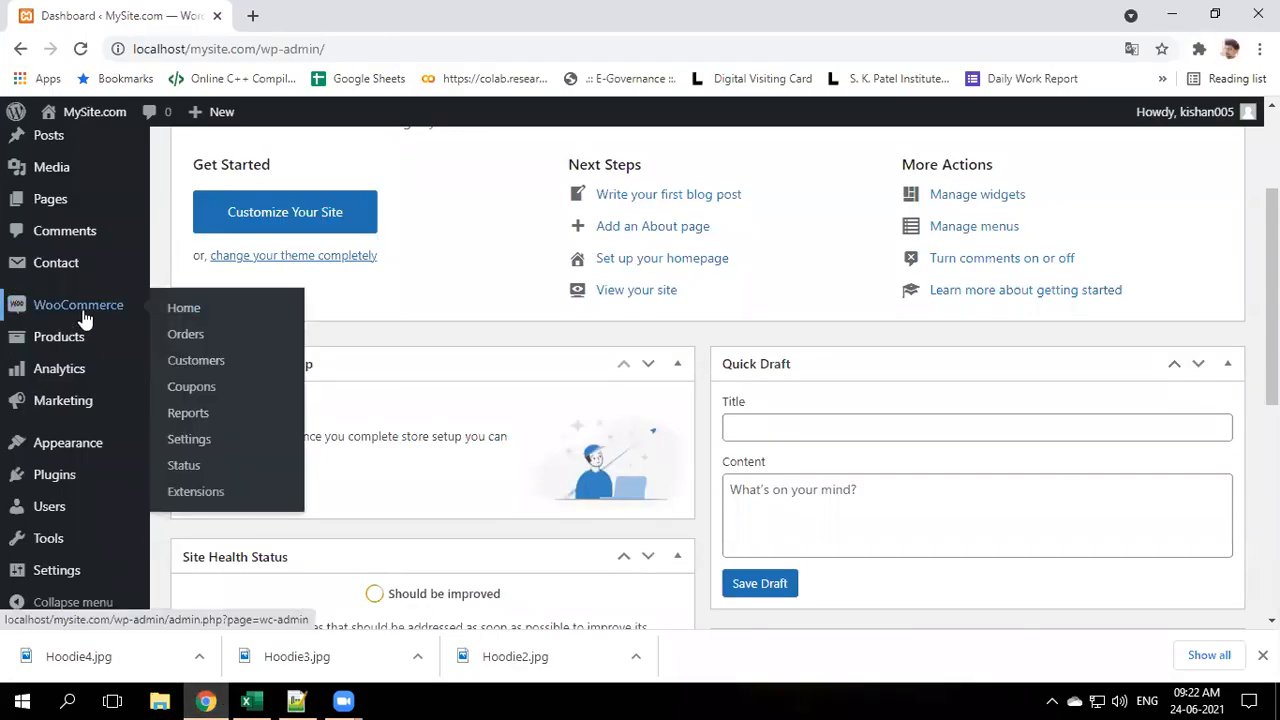
pyautogui.click(84, 312)
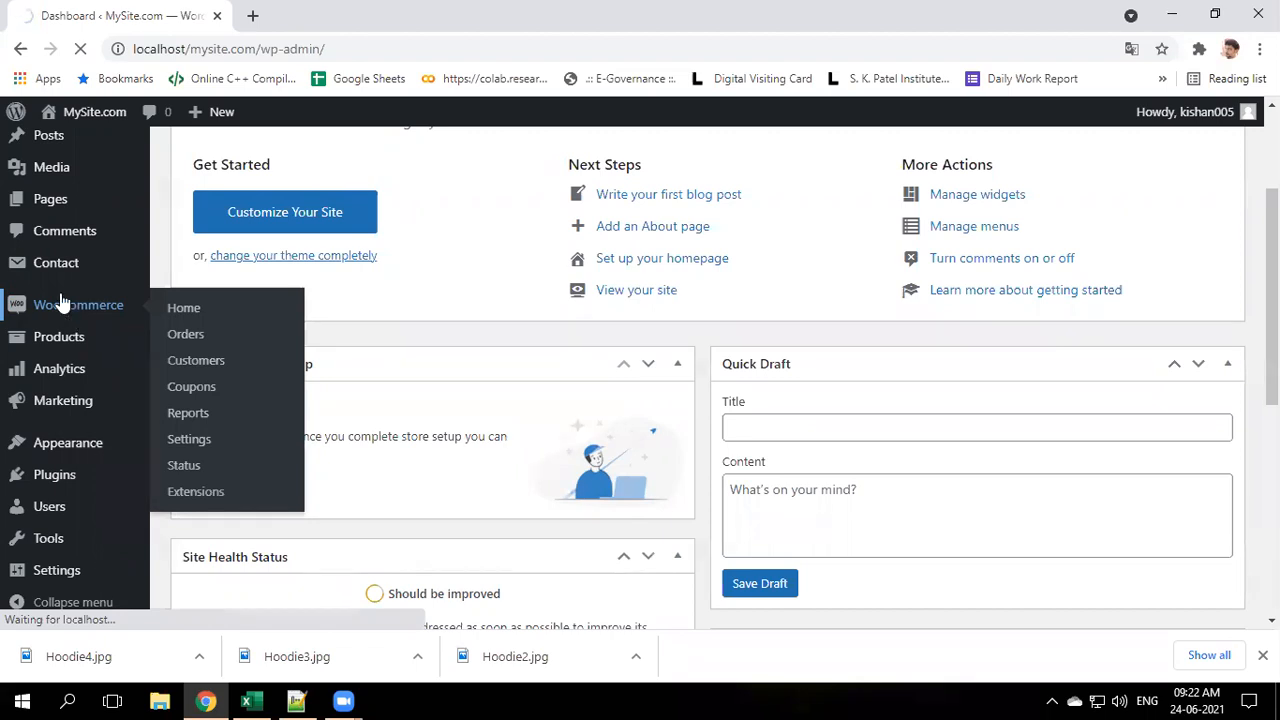
pyautogui.scroll(-3, 640, 491)
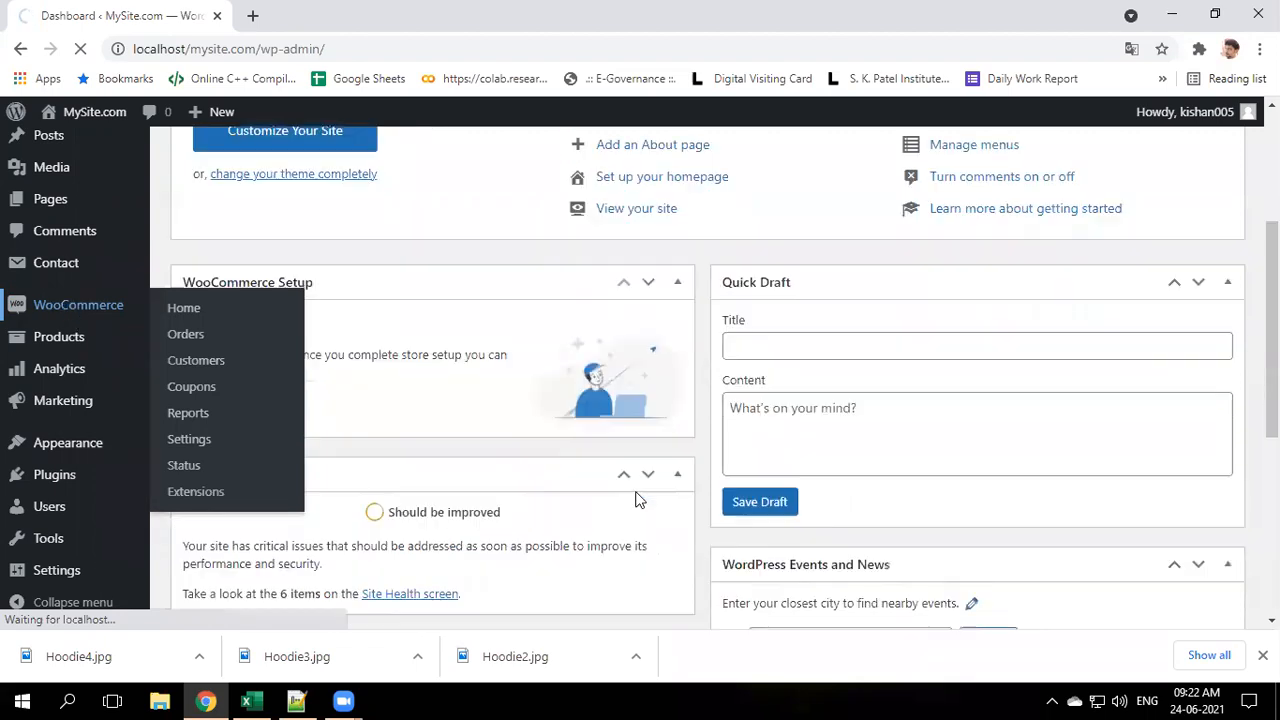
pyautogui.scroll(1, 490, 475)
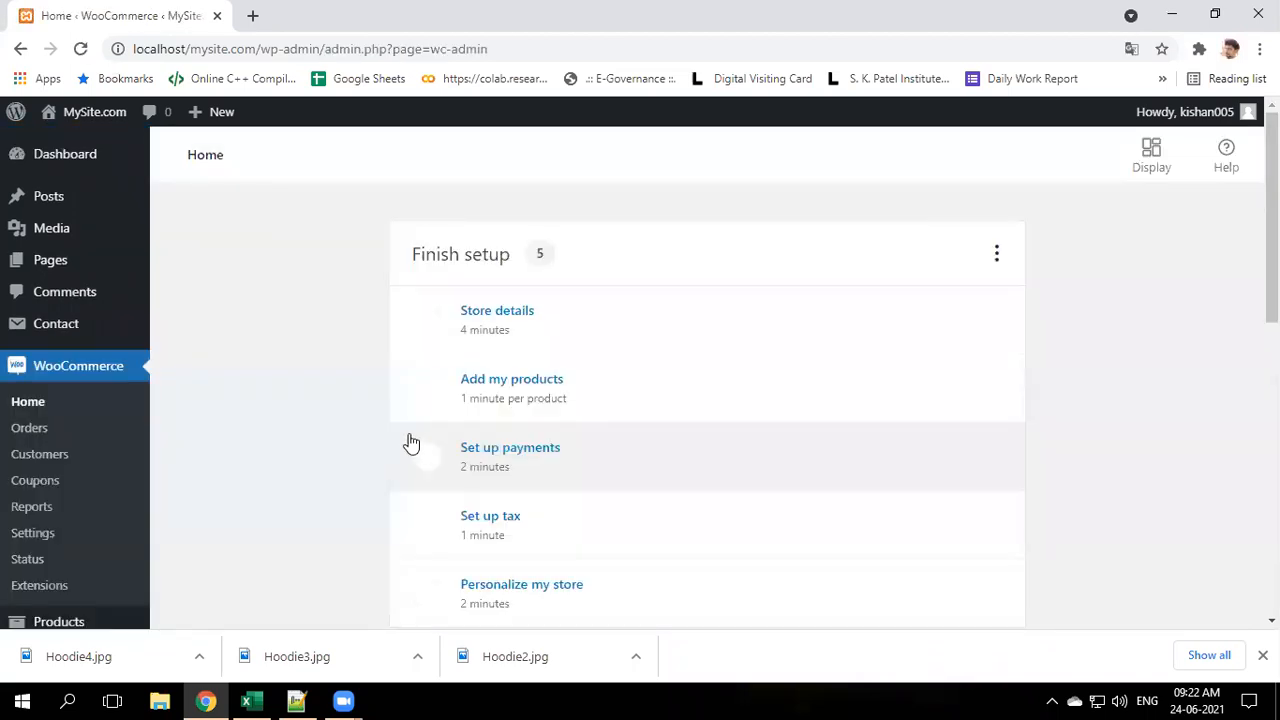
# Open the Store details task of the WooCommerce setup and dismiss the browser's downloads bar
pyautogui.click(519, 322)
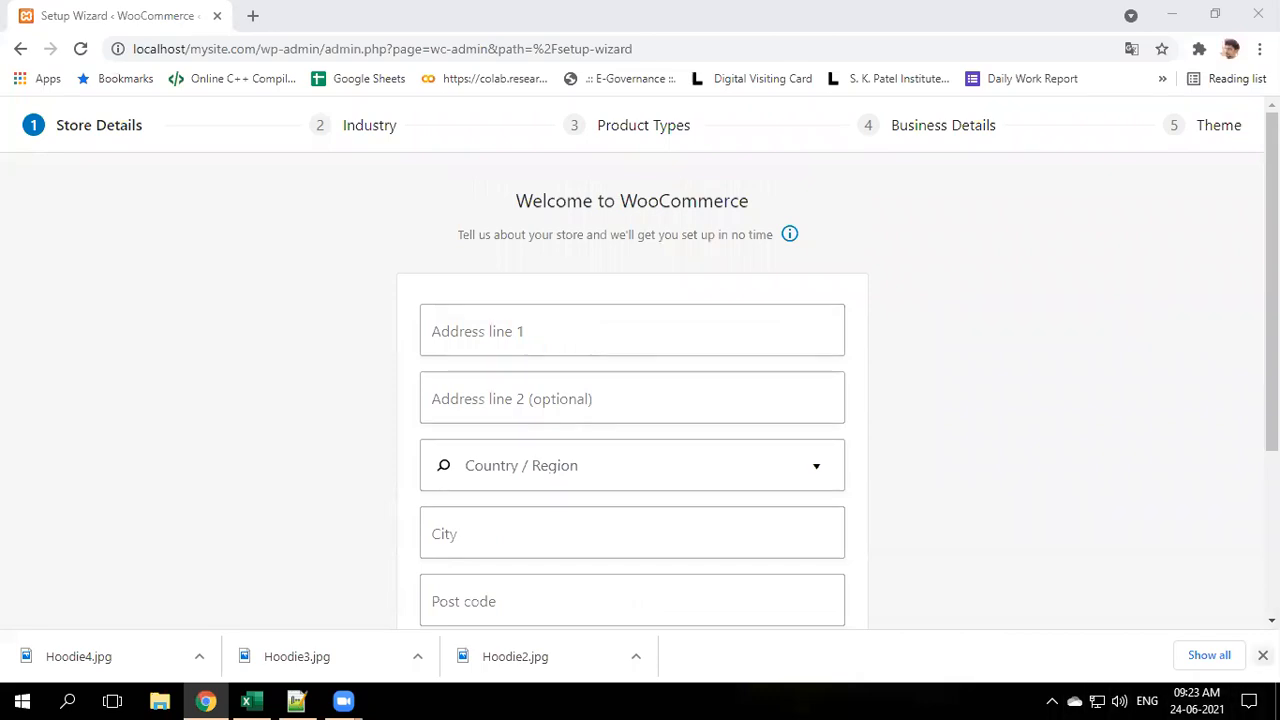
pyautogui.click(1262, 655)
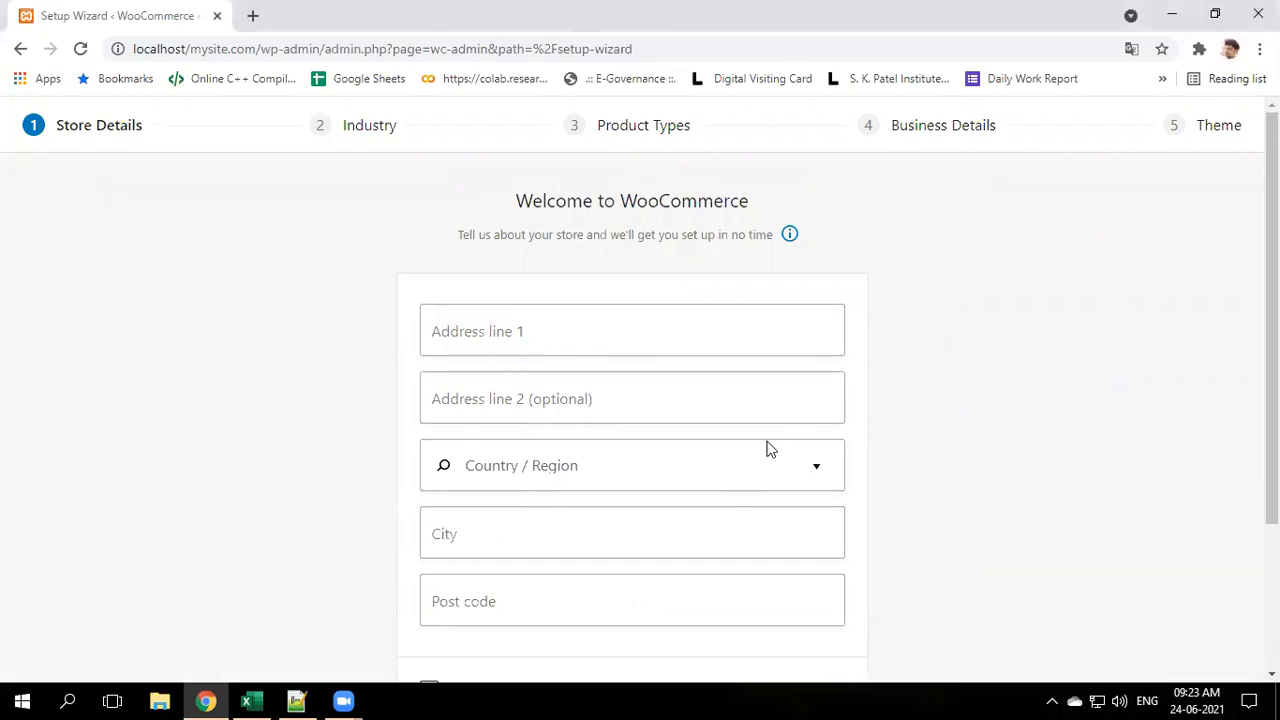
# Fill in the store's first address line and choose India — Gujarat as the country/region
pyautogui.click(648, 338)
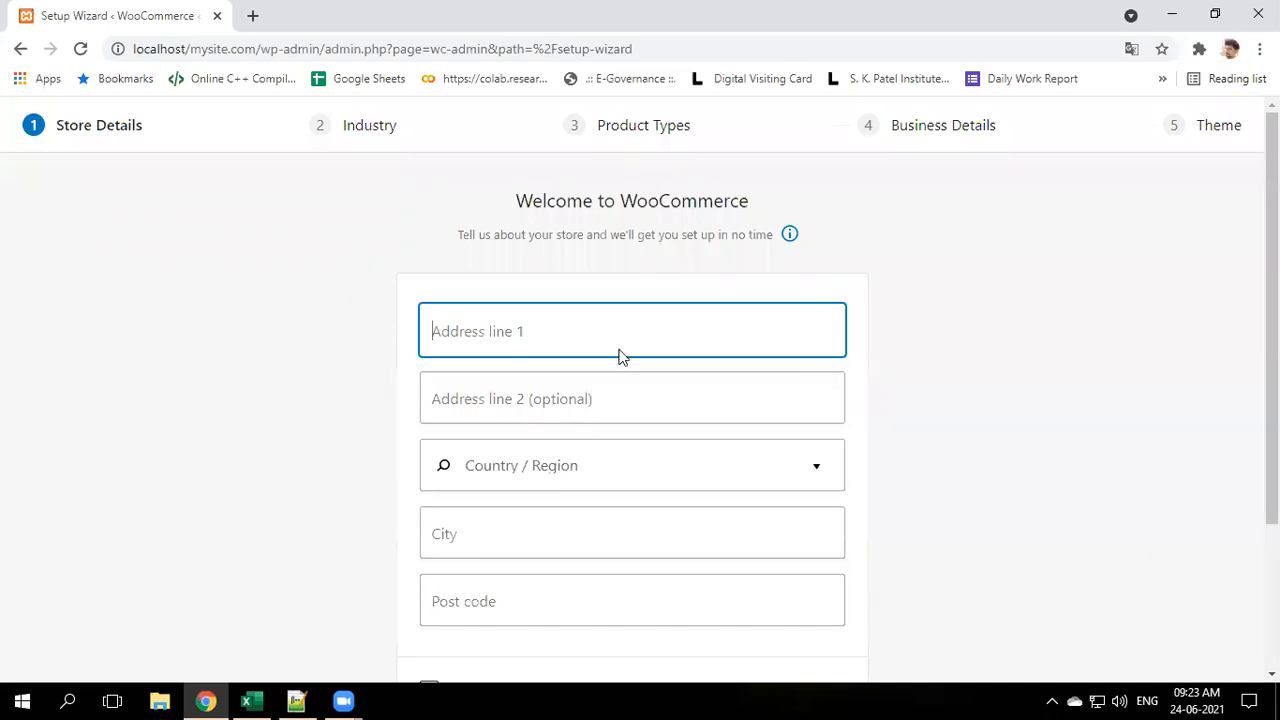
pyautogui.write('Gan')
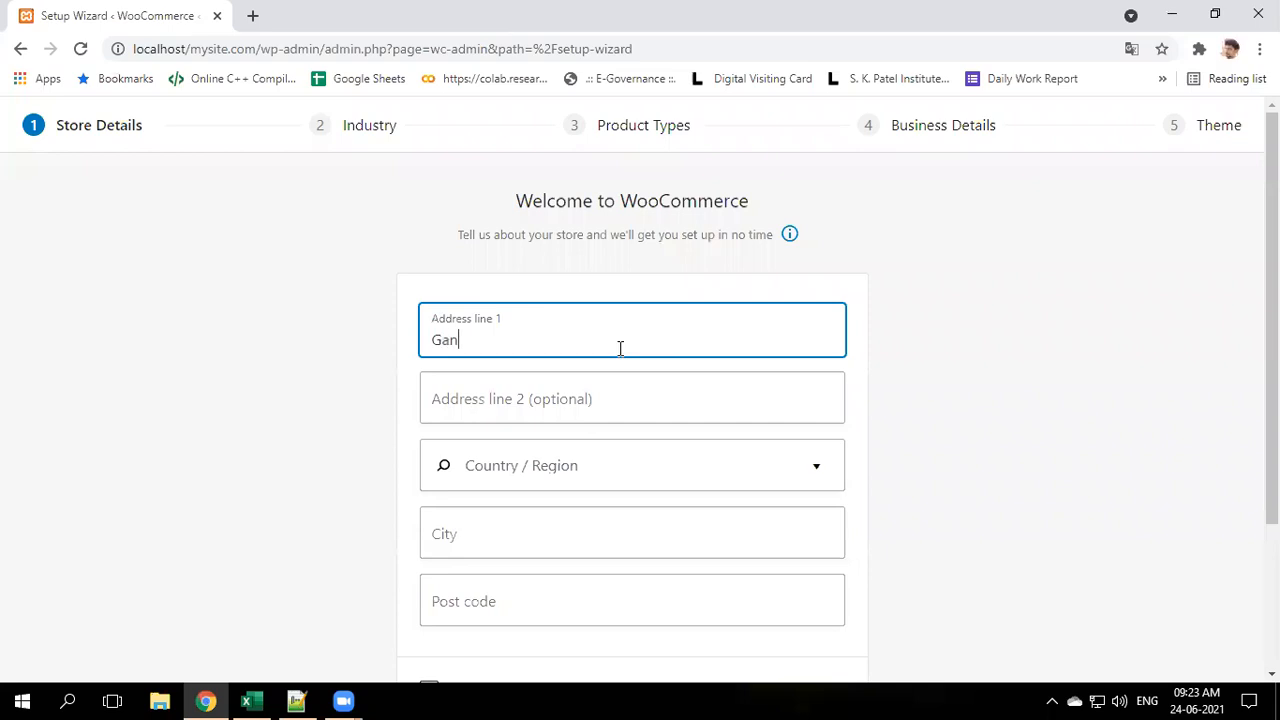
pyautogui.write('dhinagar')
pyautogui.press('Tab')
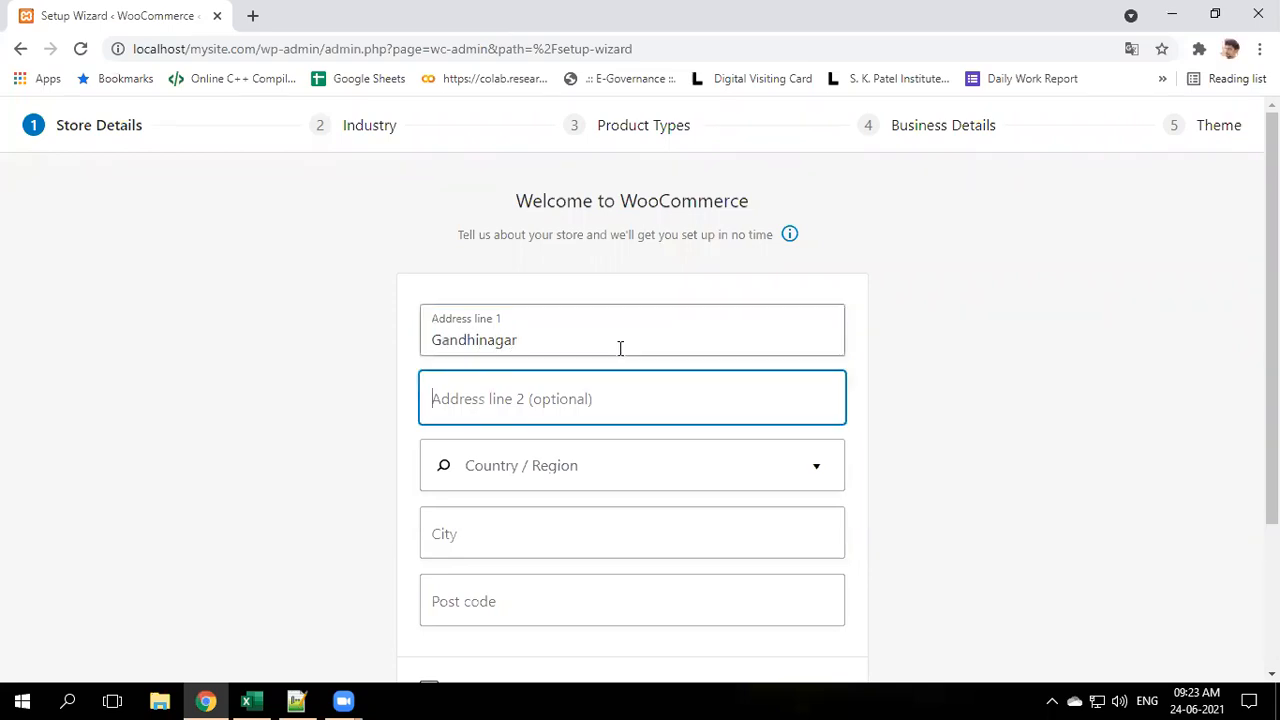
pyautogui.press('Tab')
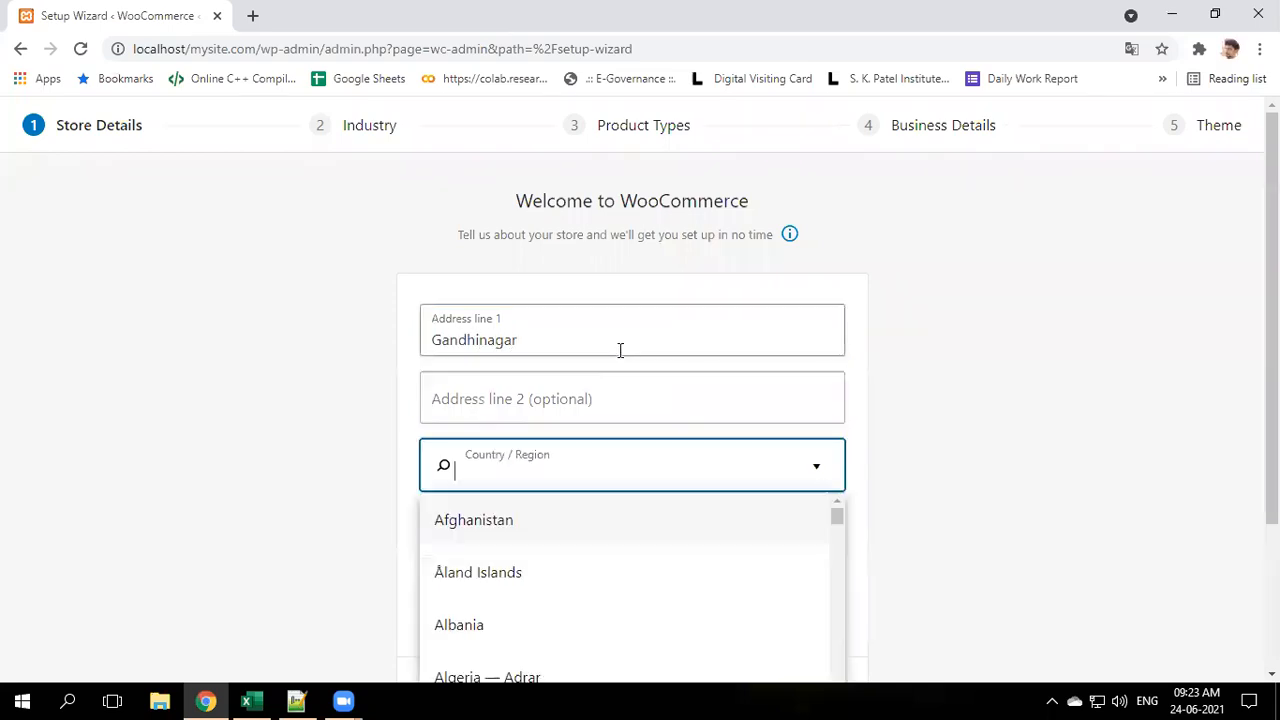
pyautogui.write('indi')
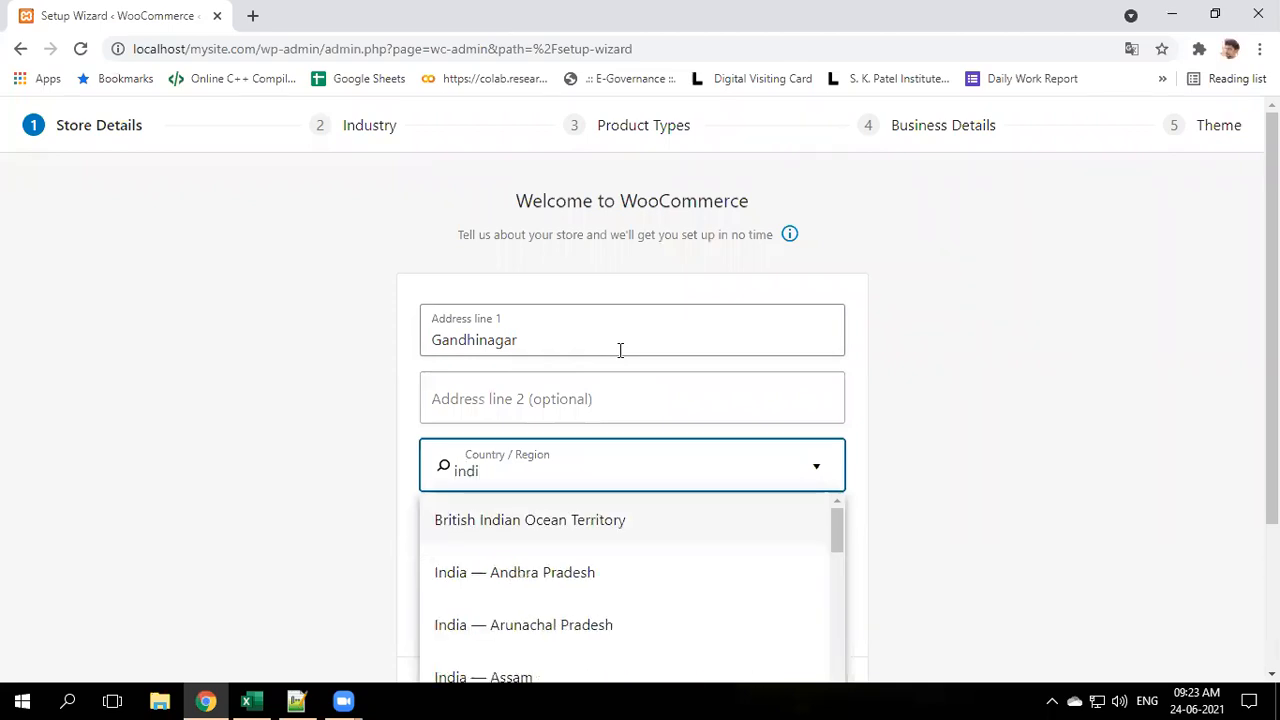
pyautogui.scroll(-2, 1206, 449)
pyautogui.scroll(-2, 720, 454)
pyautogui.click(553, 514)
# Fill in the store's city and post code in the store details
pyautogui.click(513, 345)
pyautogui.write('Gandhinagar')
pyautogui.press('Tab')
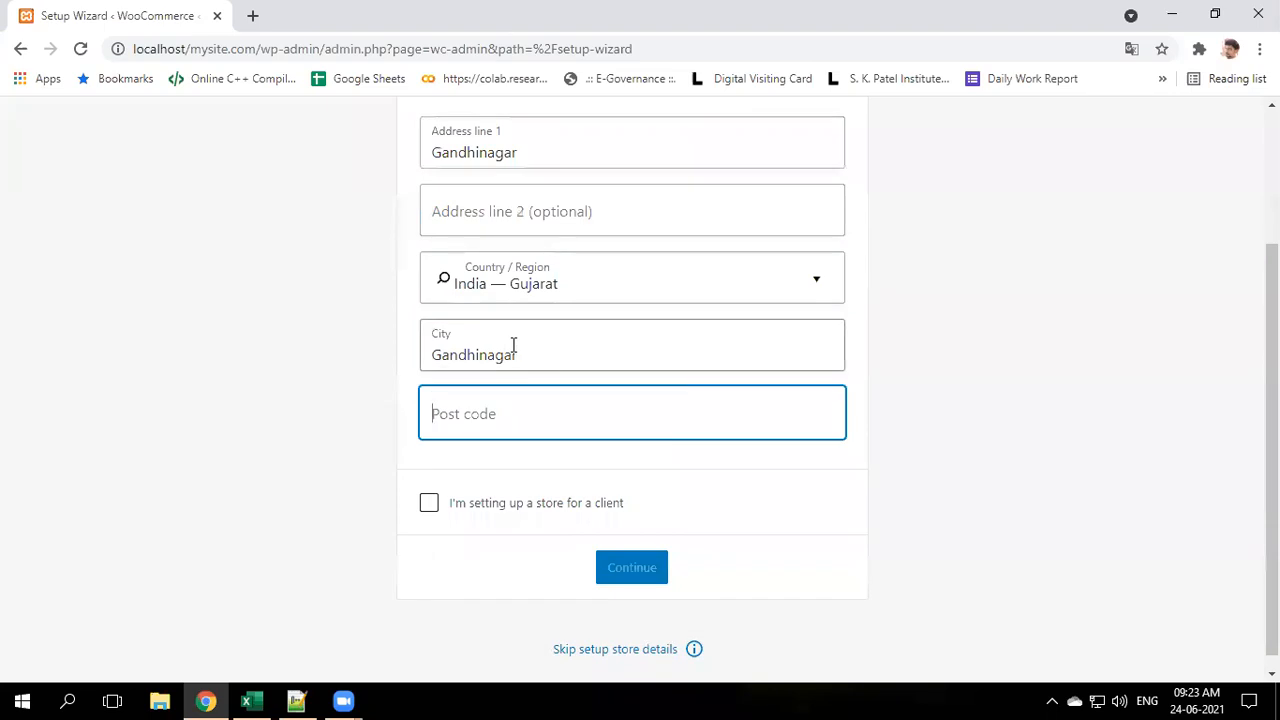
pyautogui.write('382')
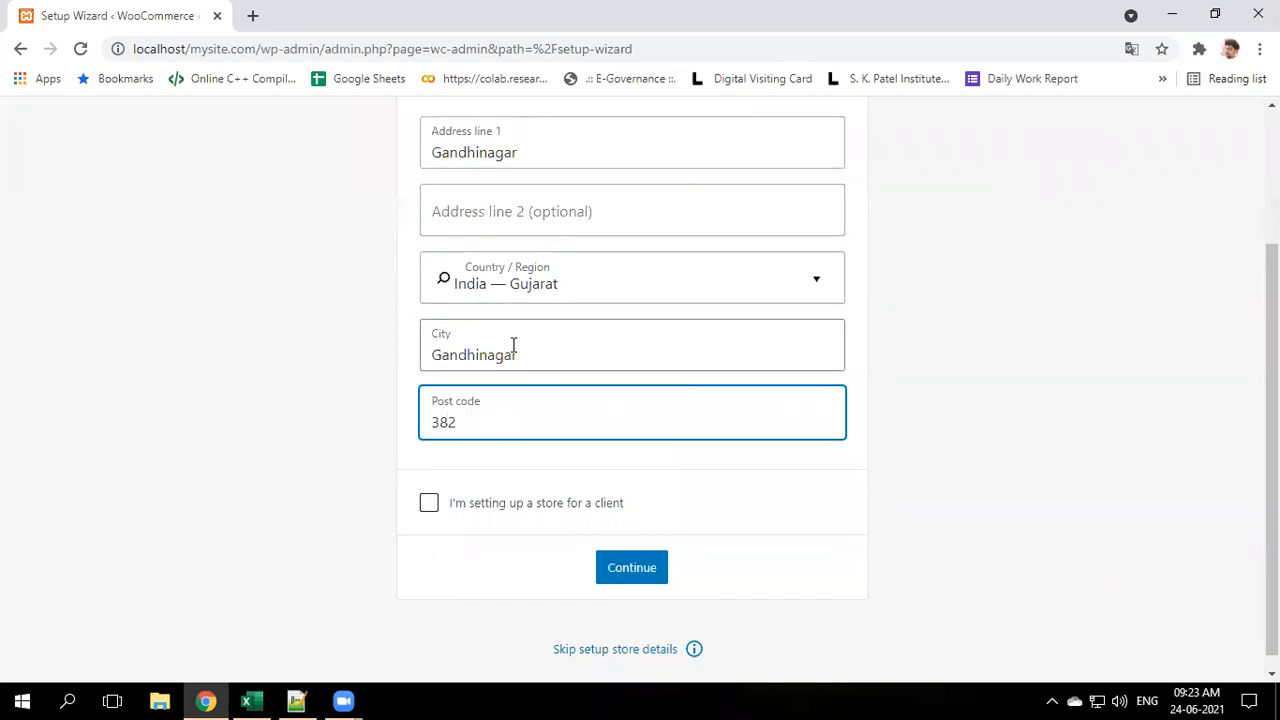
pyautogui.write('023')
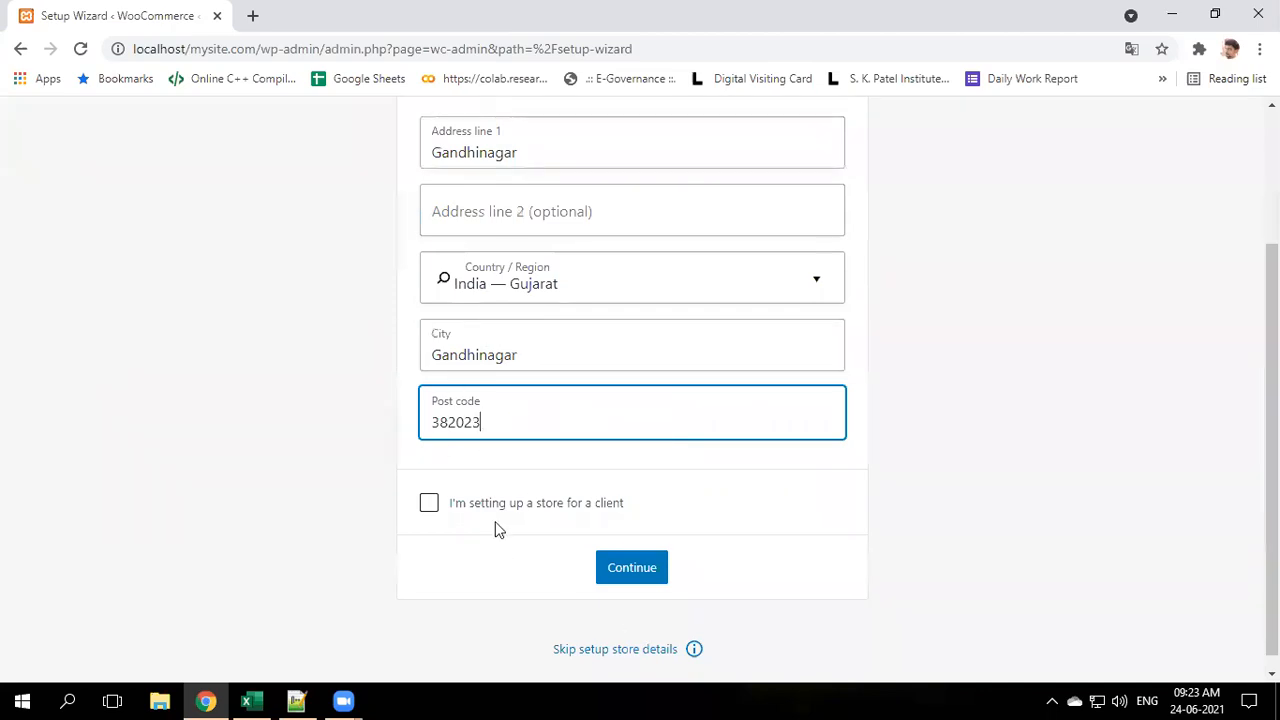
pyautogui.scroll(-1, 460, 512)
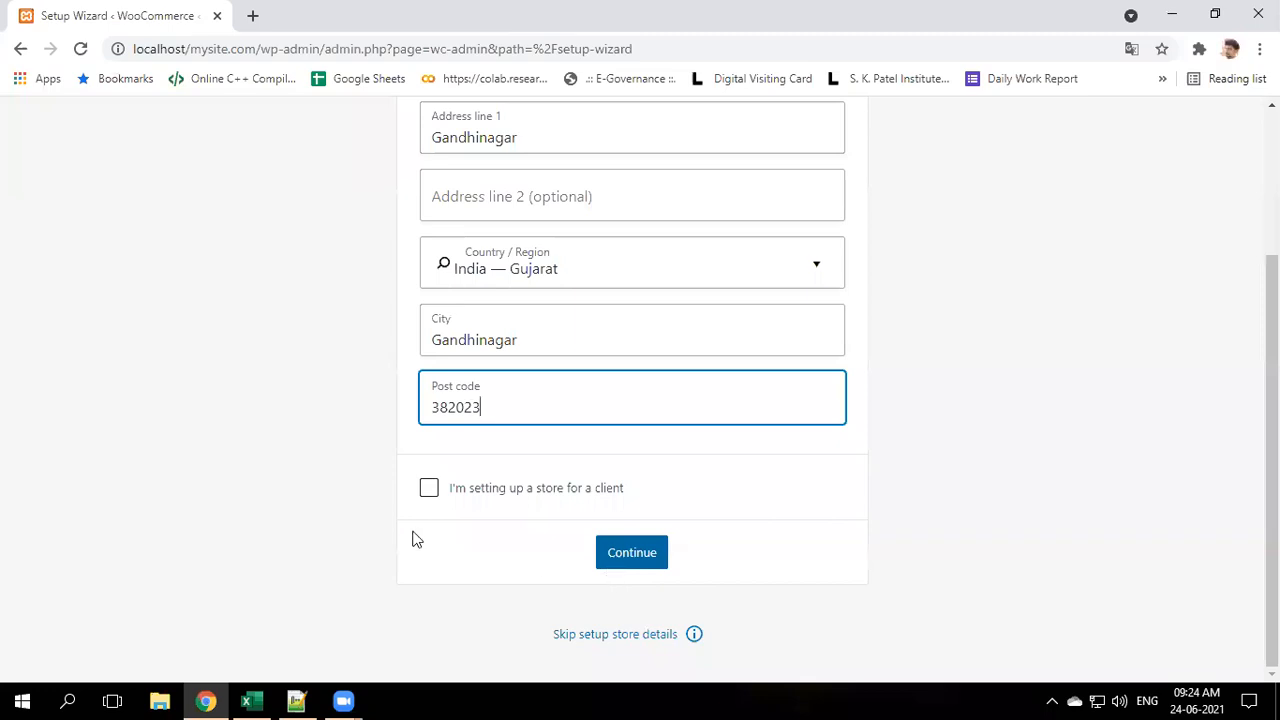
# Submit the store details, highlight the note about personal data and agree to share usage tracking data
pyautogui.click(630, 558)
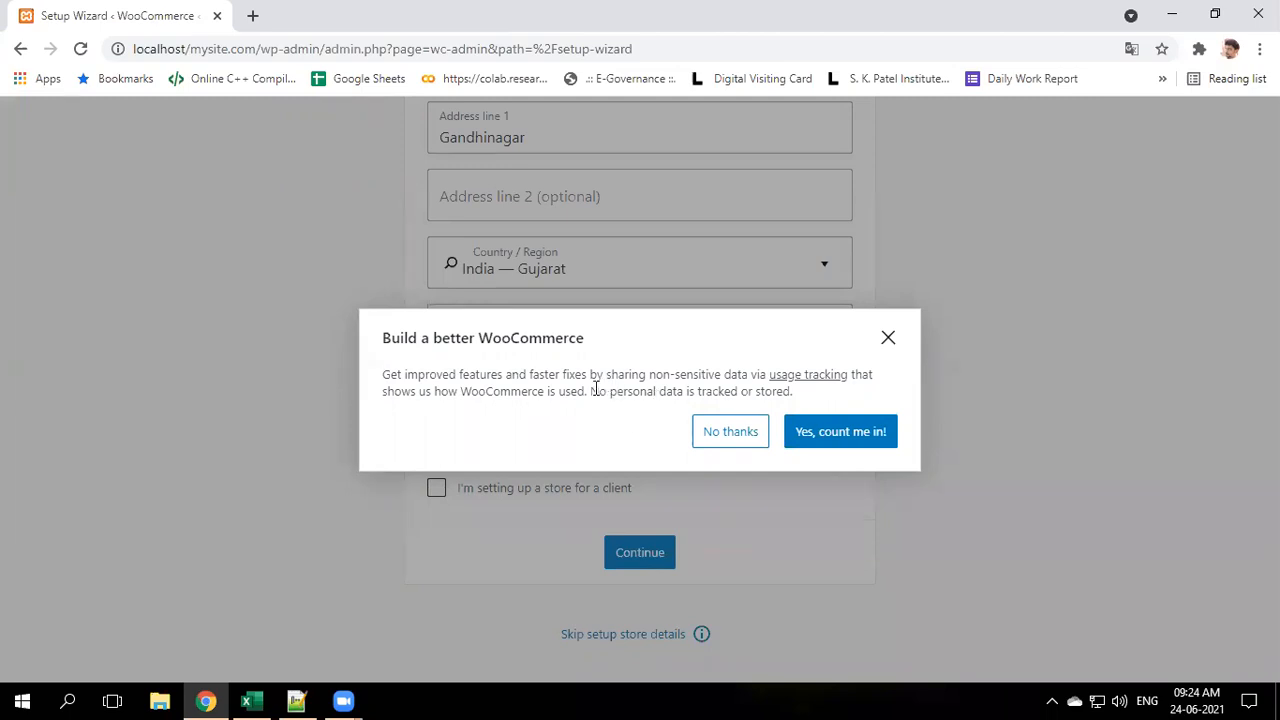
pyautogui.moveTo(590, 393); pyautogui.dragTo(796, 398)
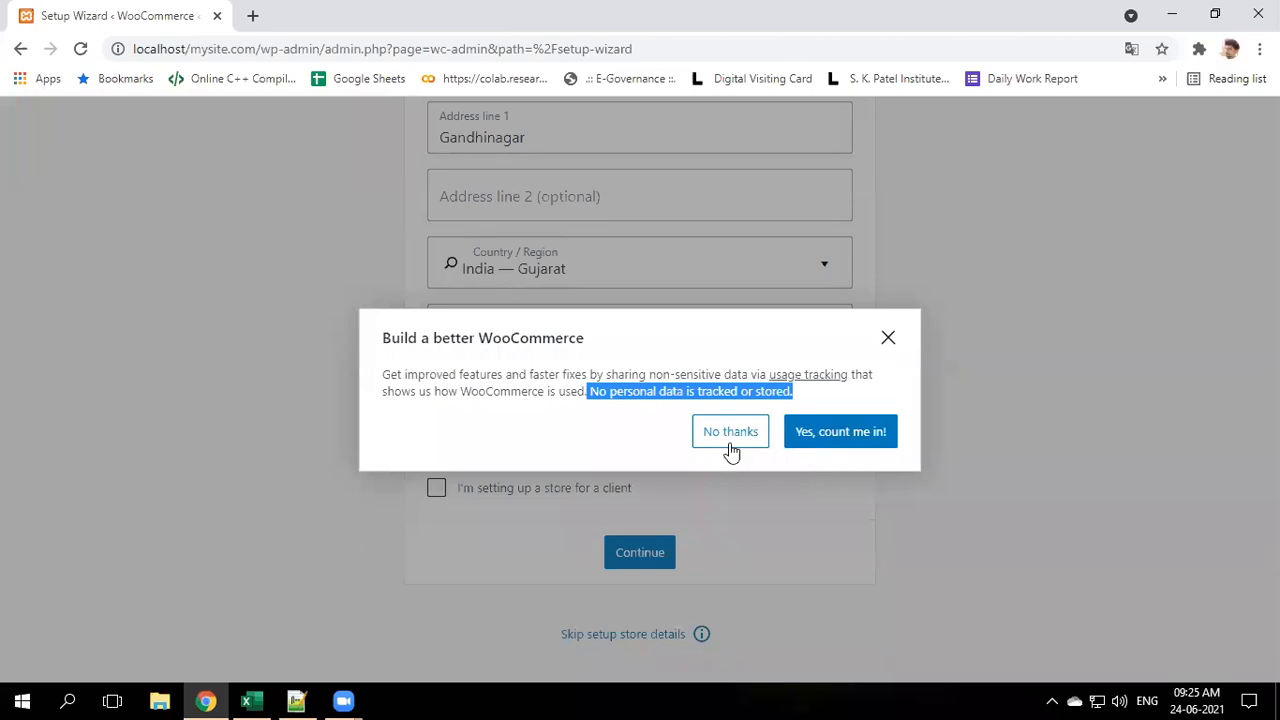
pyautogui.click(840, 435)
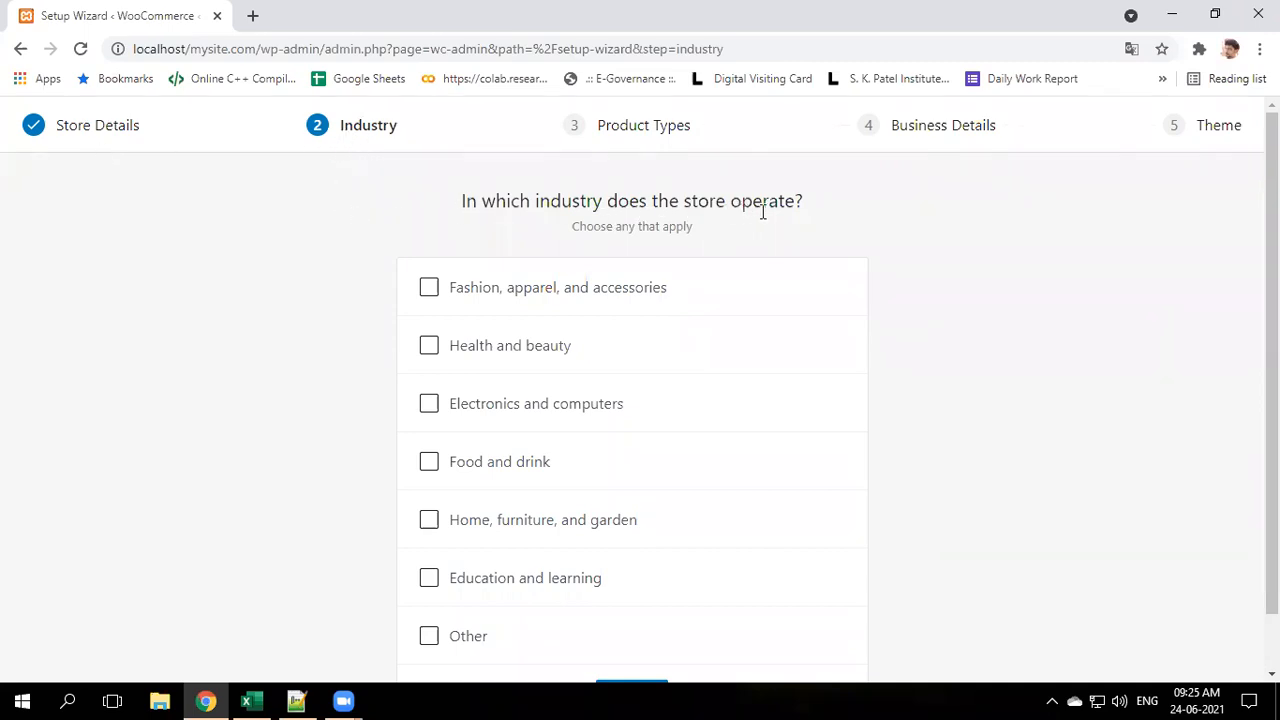
# Select the industries Fashion, apparel, and accessories; Electronics and computers; Food and drink; Home, furniture, and garden; and Education and learning
pyautogui.scroll(-1, 818, 218)
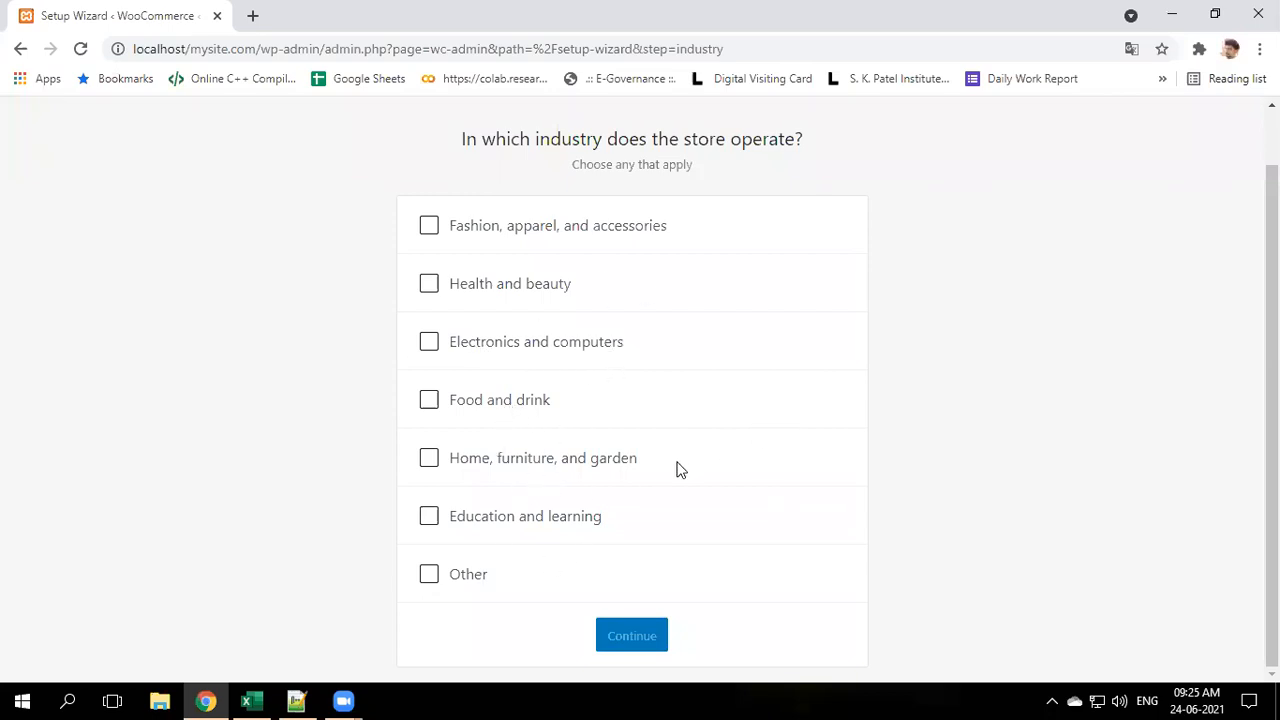
pyautogui.click(429, 230)
pyautogui.click(429, 345)
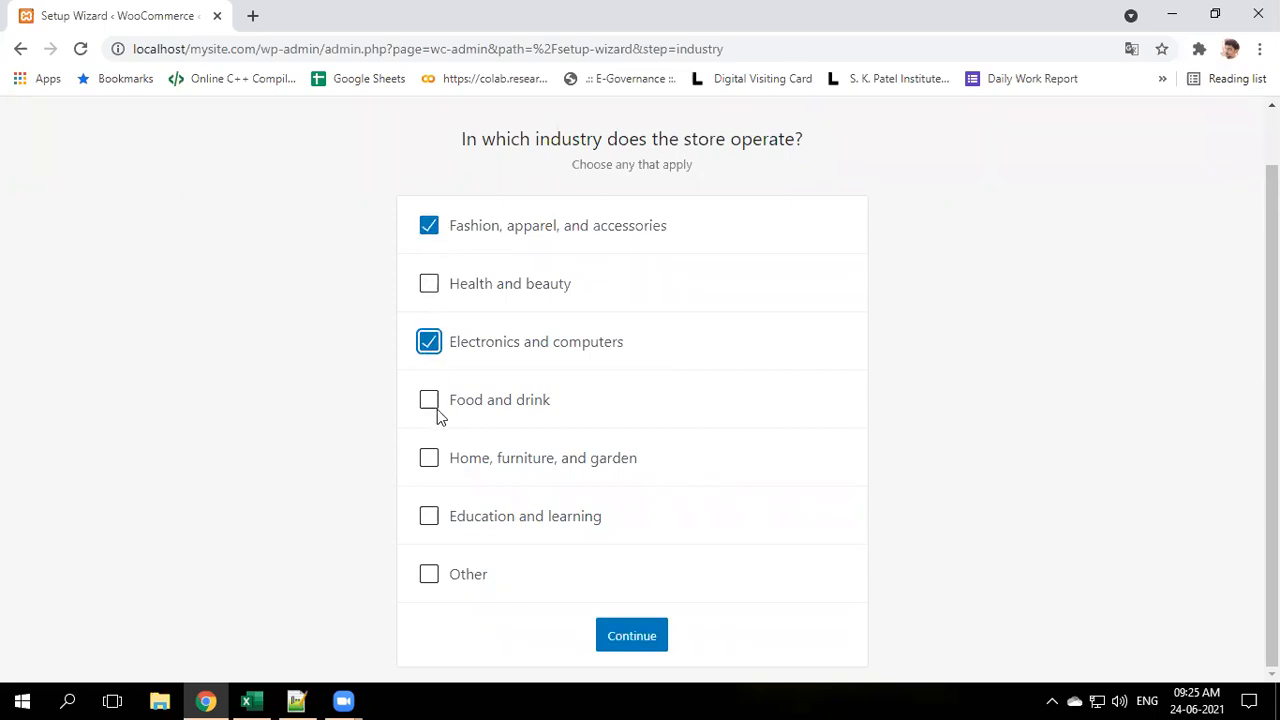
pyautogui.click(434, 403)
pyautogui.click(431, 464)
pyautogui.click(432, 520)
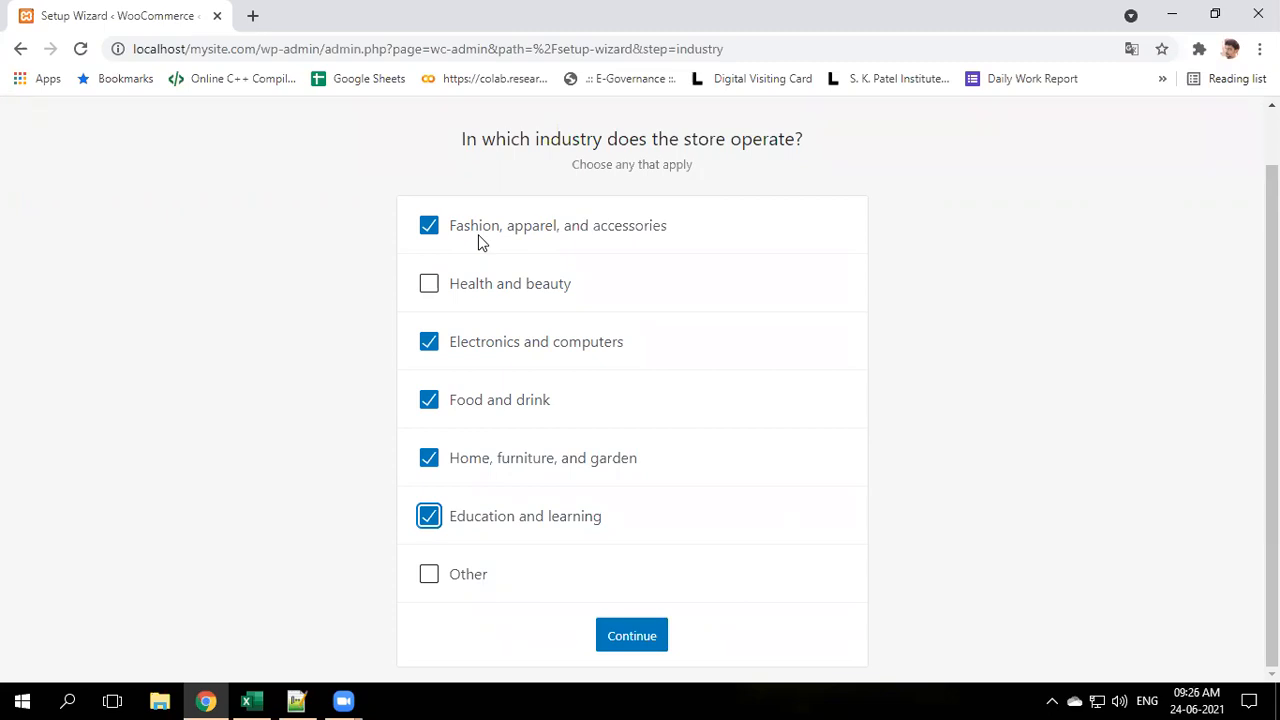
pyautogui.click(430, 228)
pyautogui.press('space')
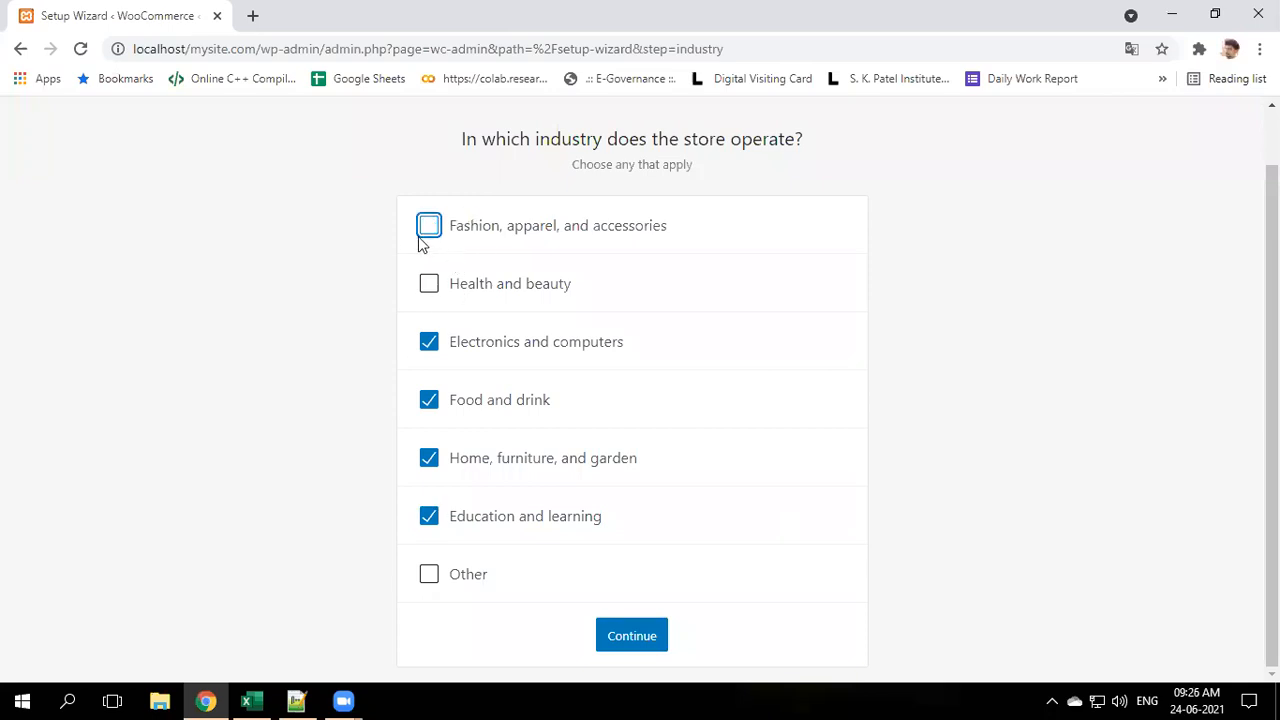
pyautogui.click(435, 230)
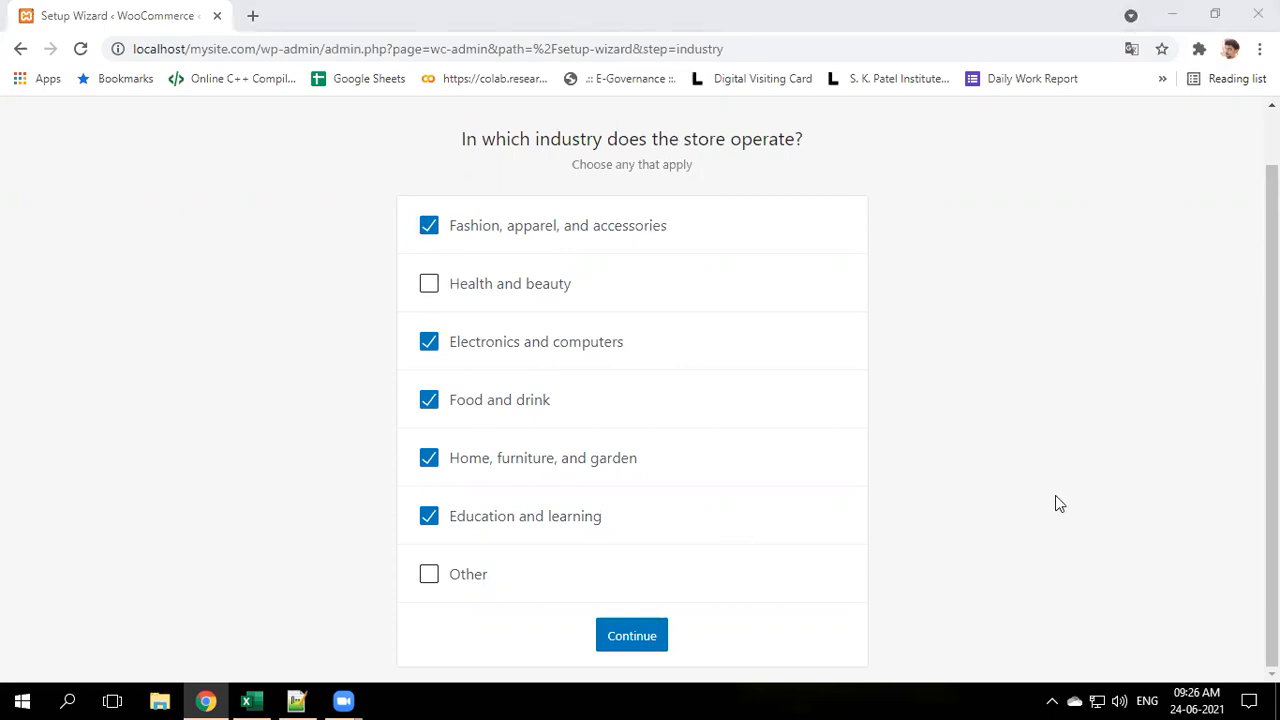
# Continue to the Product Types page, highlight its question and add Downloads to the selected product types
pyautogui.click(658, 644)
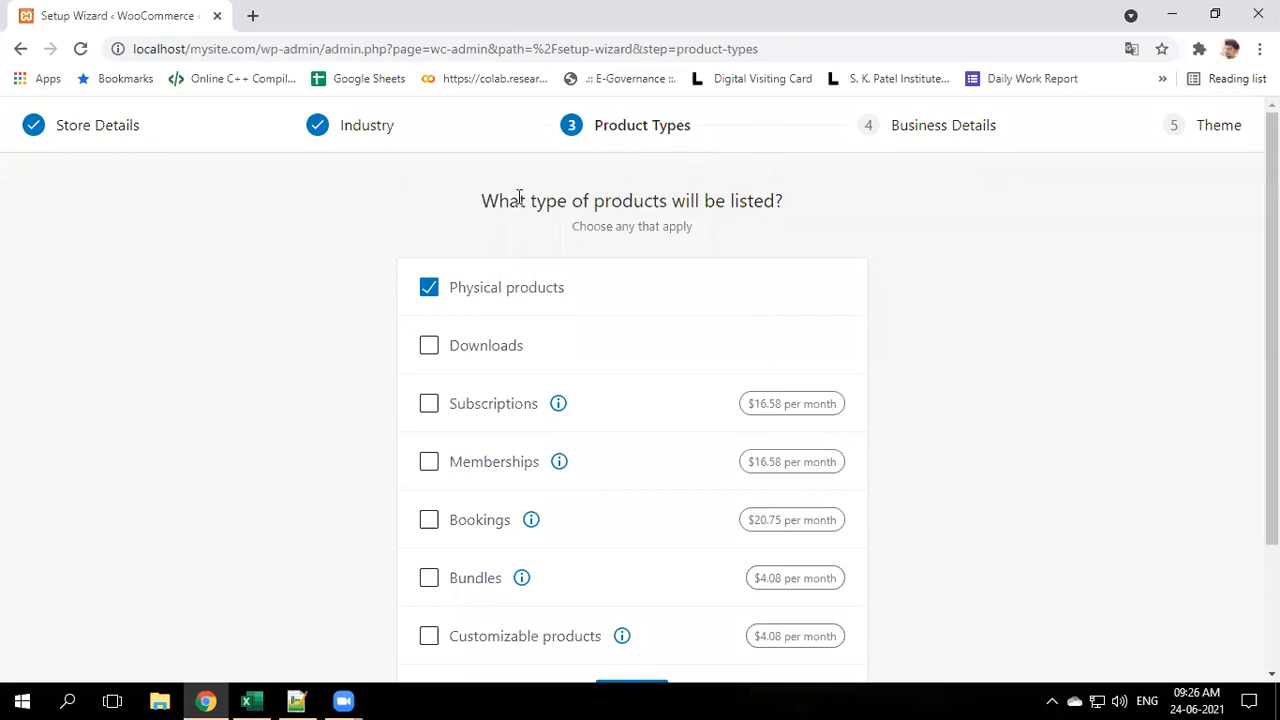
pyautogui.moveTo(488, 201); pyautogui.dragTo(791, 210)
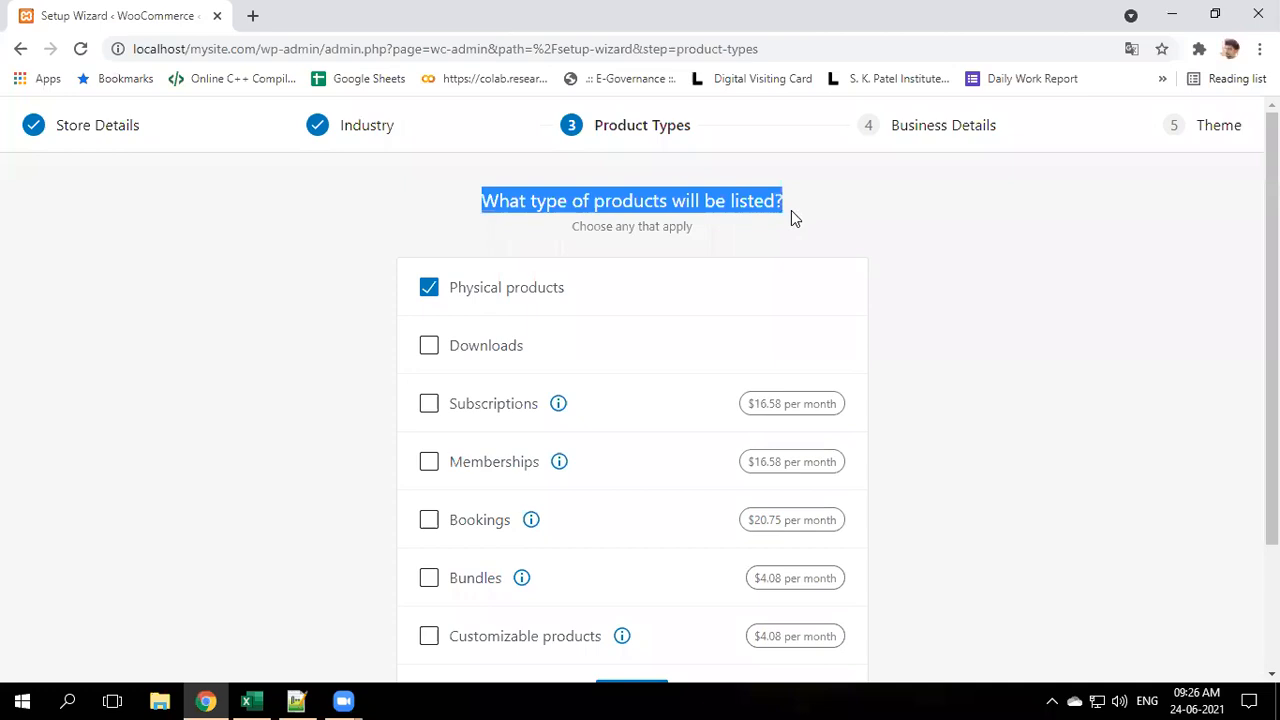
pyautogui.scroll(-2, 905, 258)
pyautogui.scroll(1, 783, 290)
pyautogui.scroll(1, 783, 290)
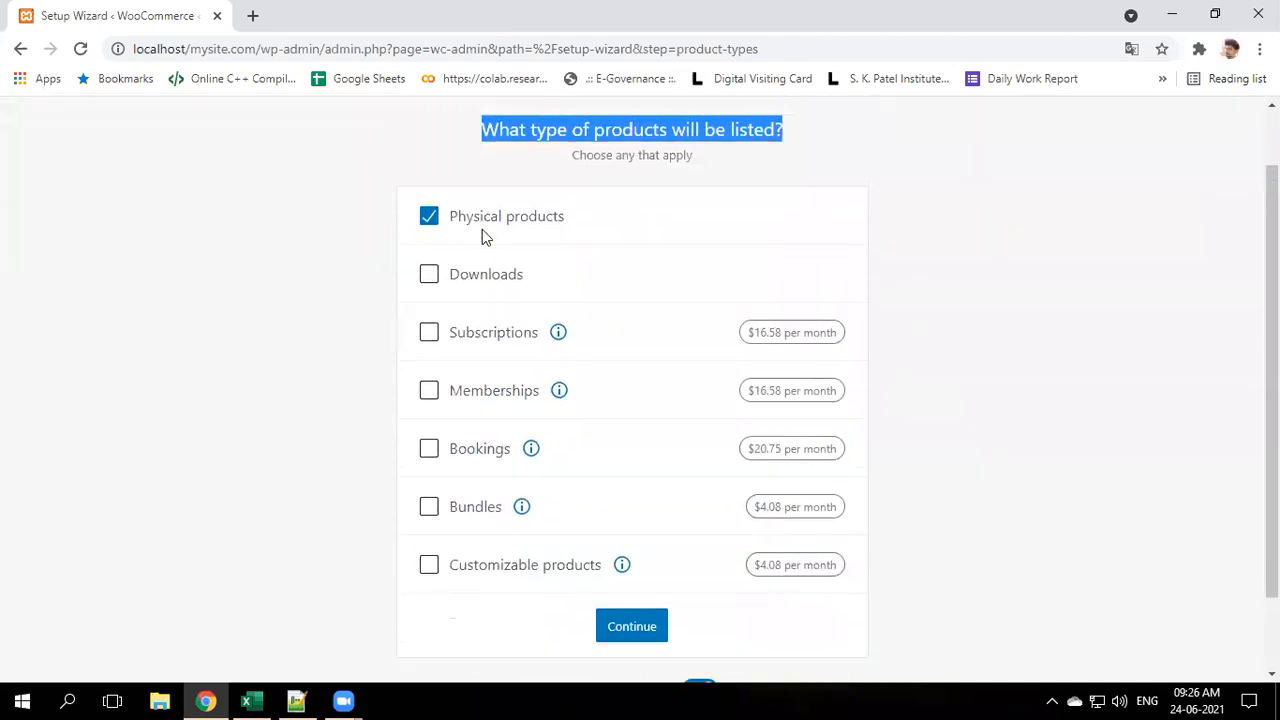
pyautogui.click(430, 276)
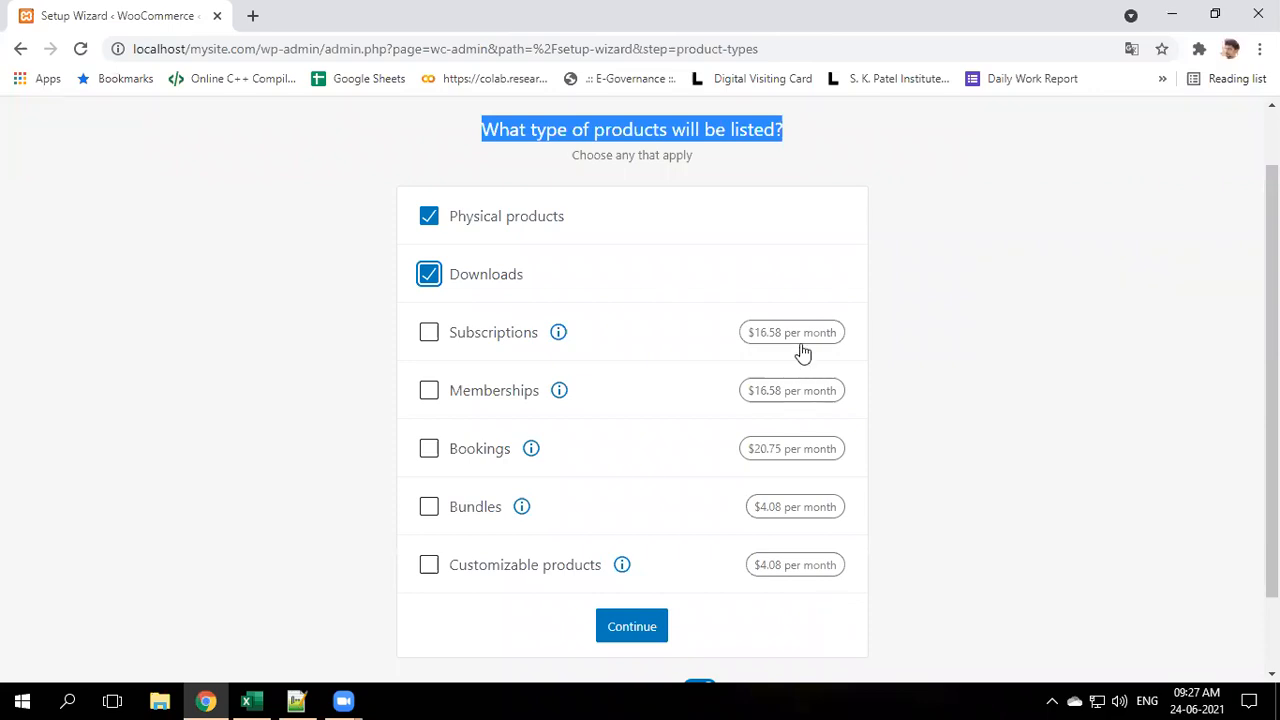
# Read the explanations of the paid Subscriptions, Memberships and Bookings product types and close them
pyautogui.click(558, 335)
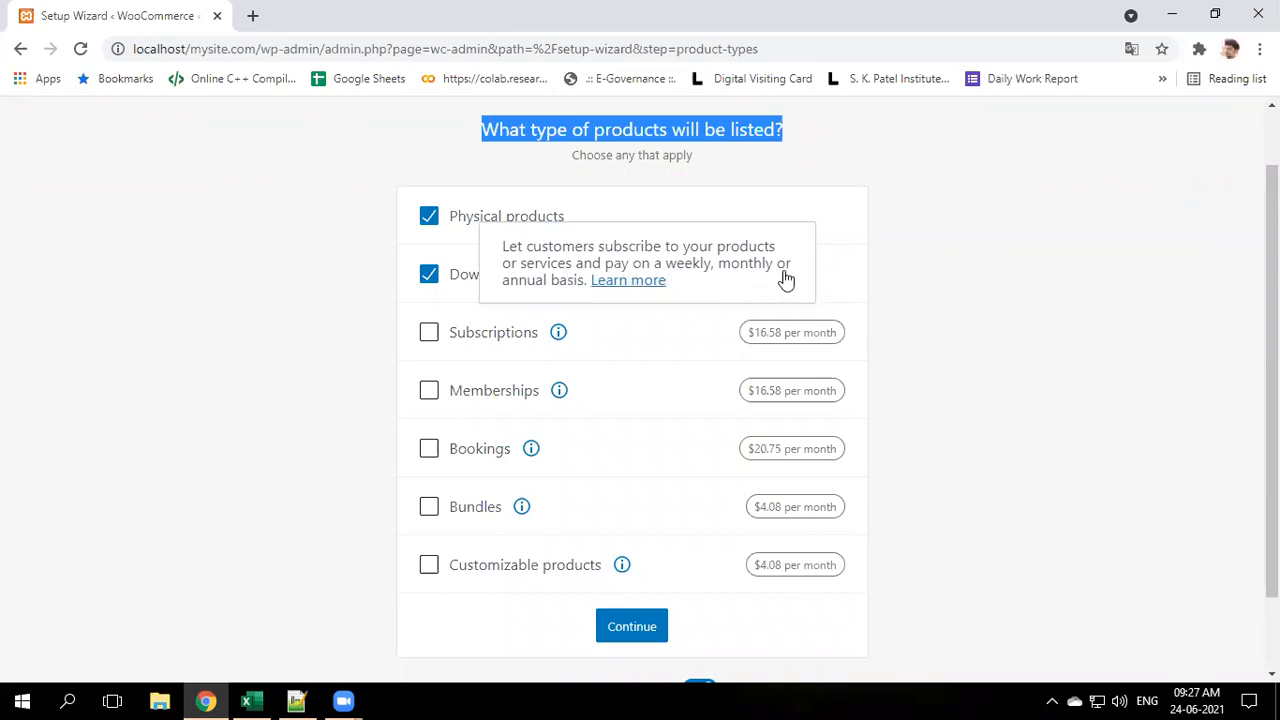
pyautogui.click(907, 303)
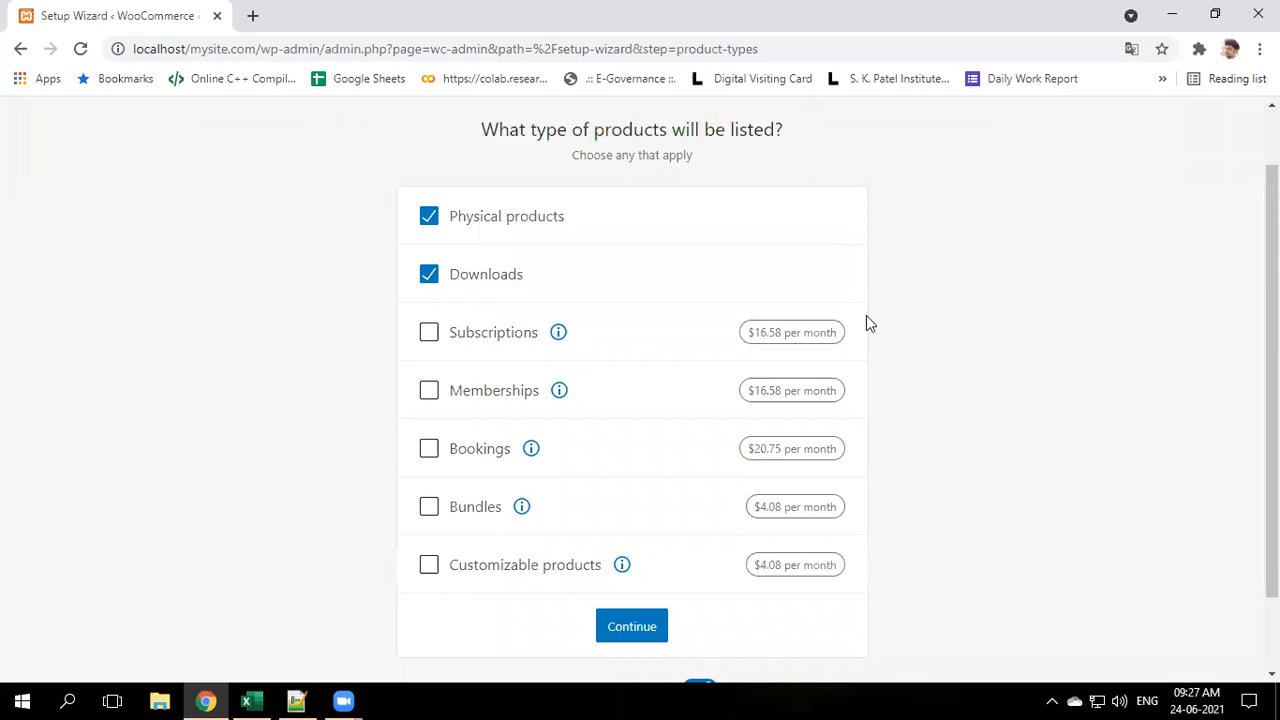
pyautogui.click(562, 400)
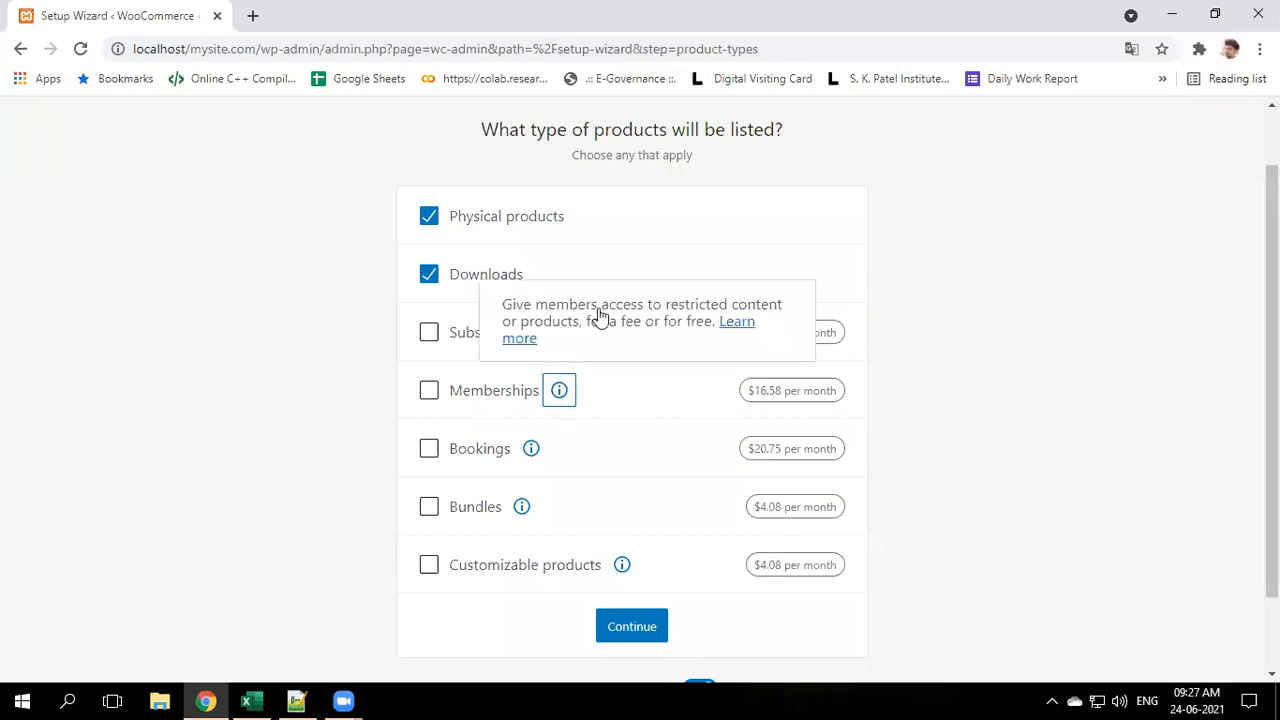
pyautogui.click(531, 450)
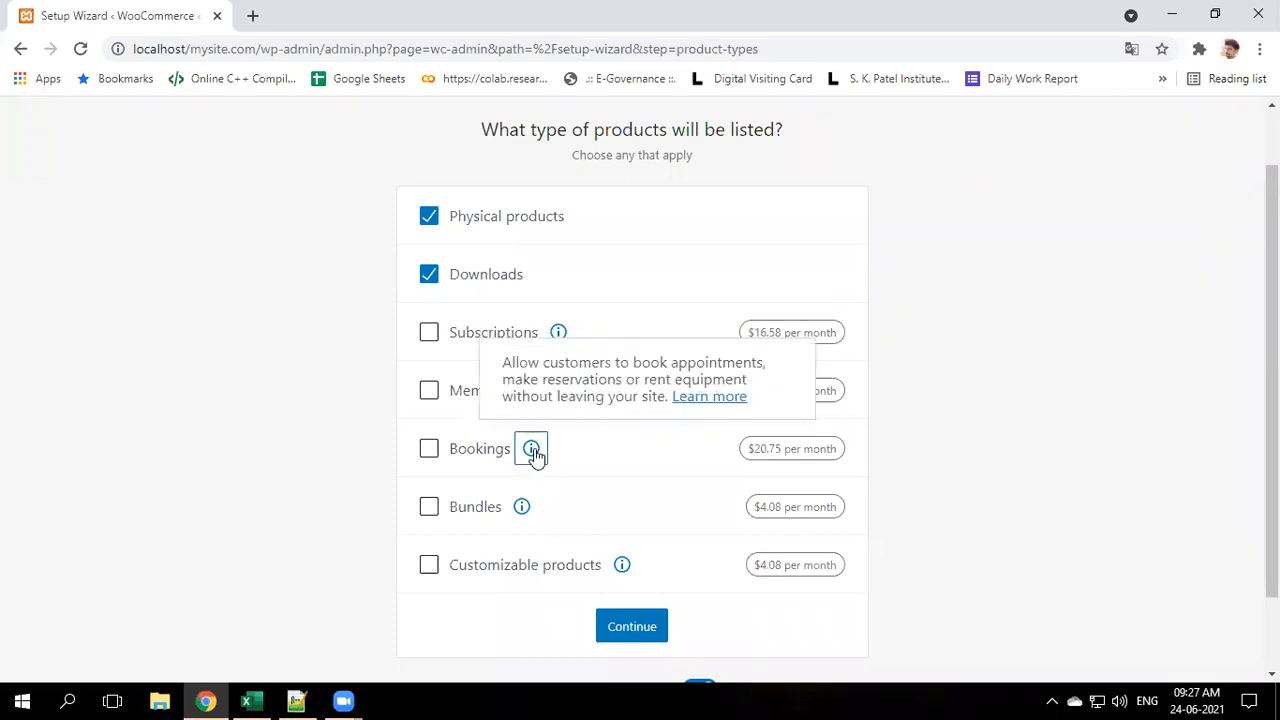
pyautogui.click(1031, 176)
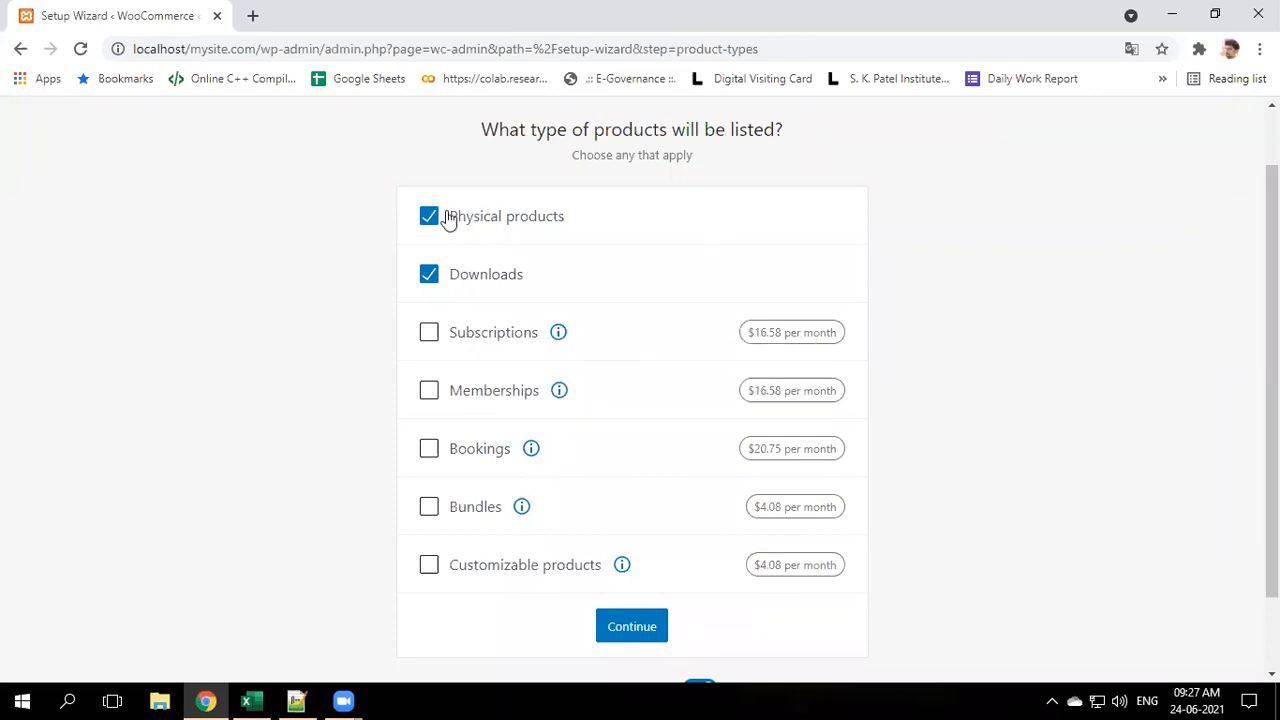
# Continue to Business Details and set the number of products planned for display to 101 - 1,000
pyautogui.click(632, 627)
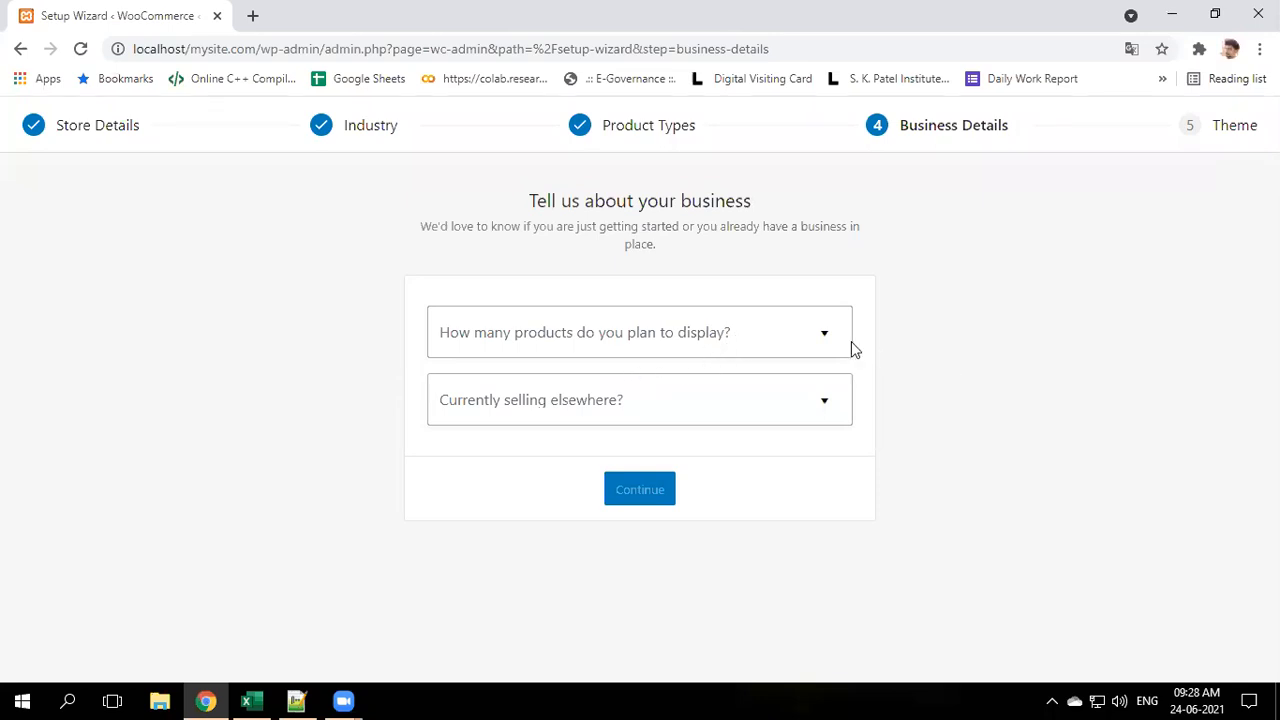
pyautogui.click(823, 338)
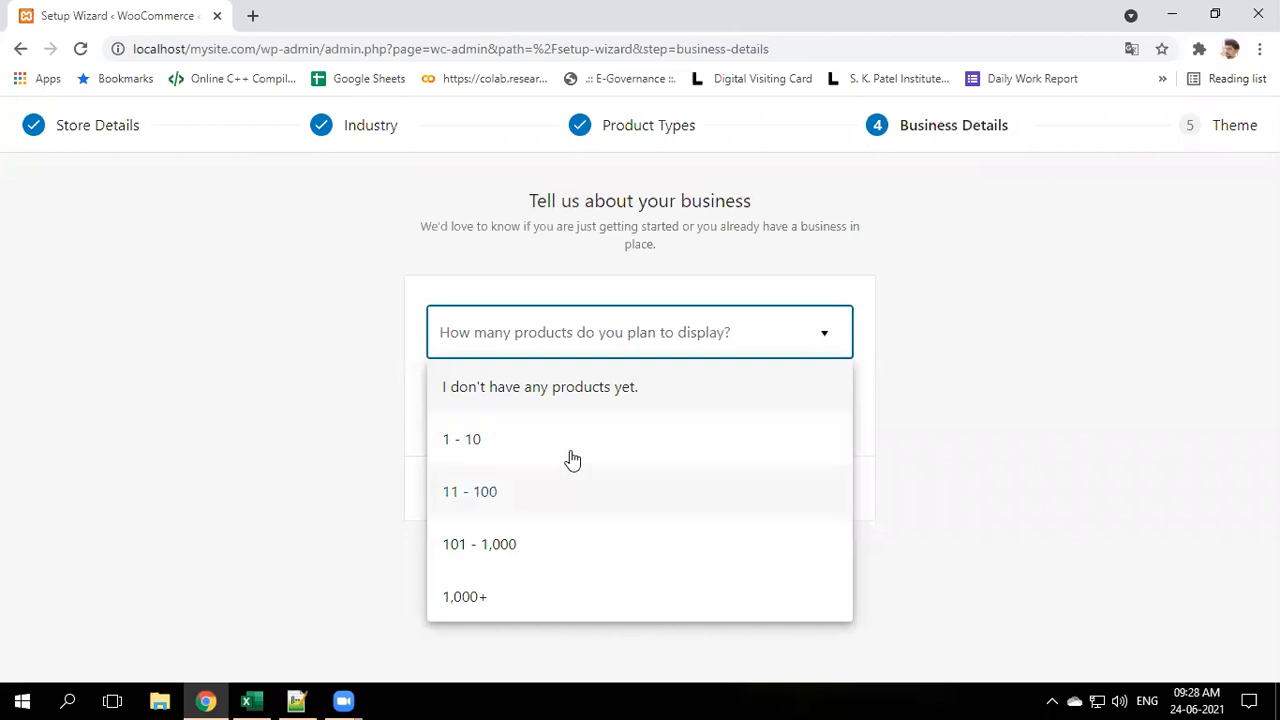
pyautogui.click(517, 549)
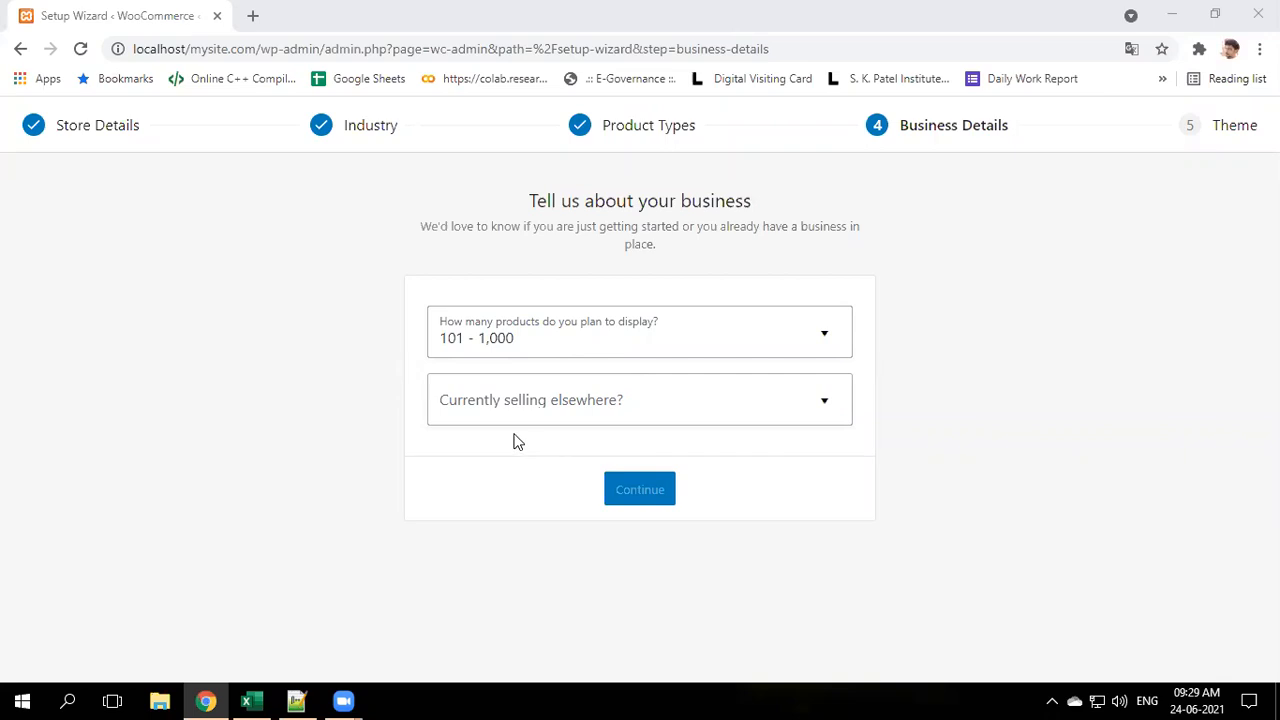
# Answer No to currently selling elsewhere, then review the alternative answers without changing the choice
pyautogui.click(588, 411)
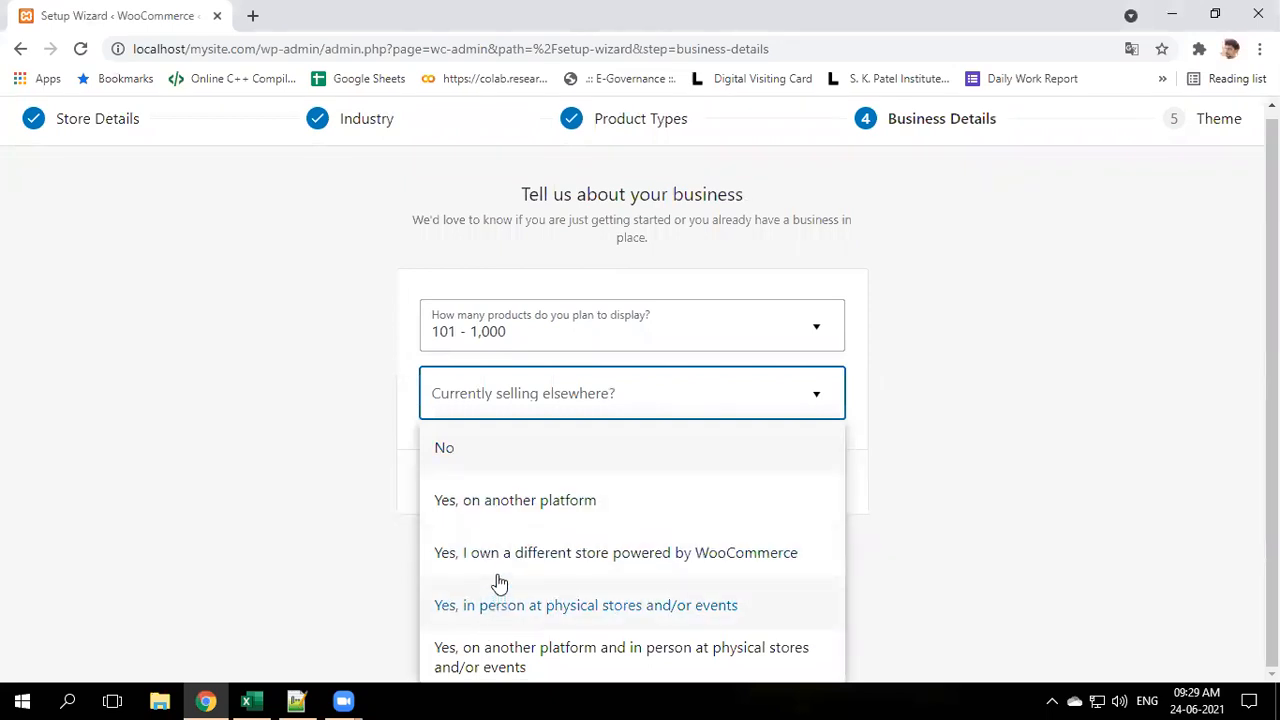
pyautogui.click(440, 453)
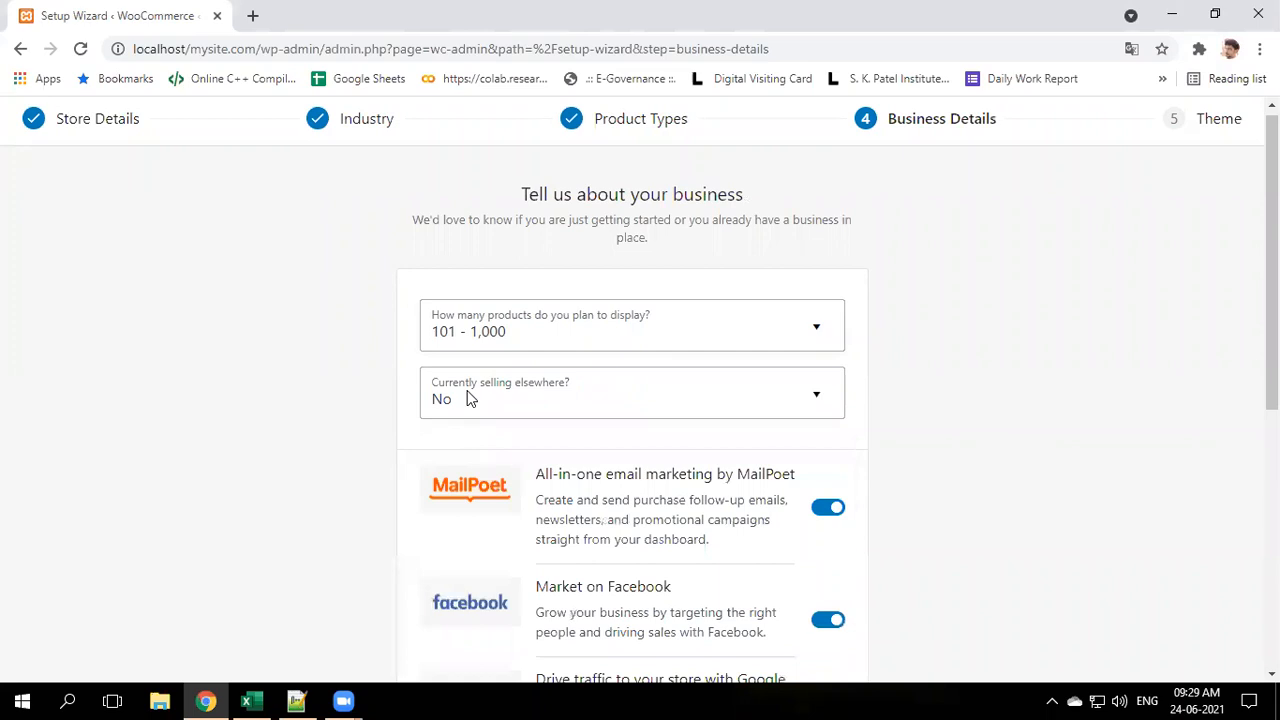
pyautogui.click(466, 400)
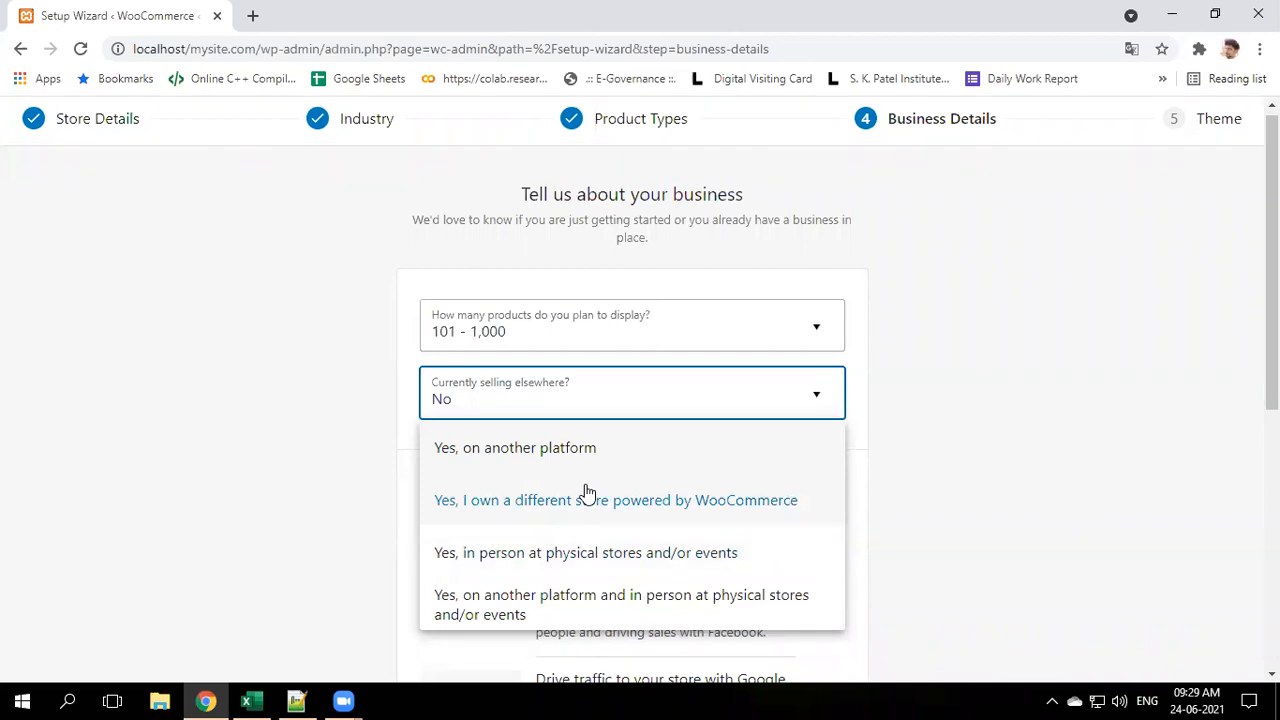
pyautogui.click(1027, 414)
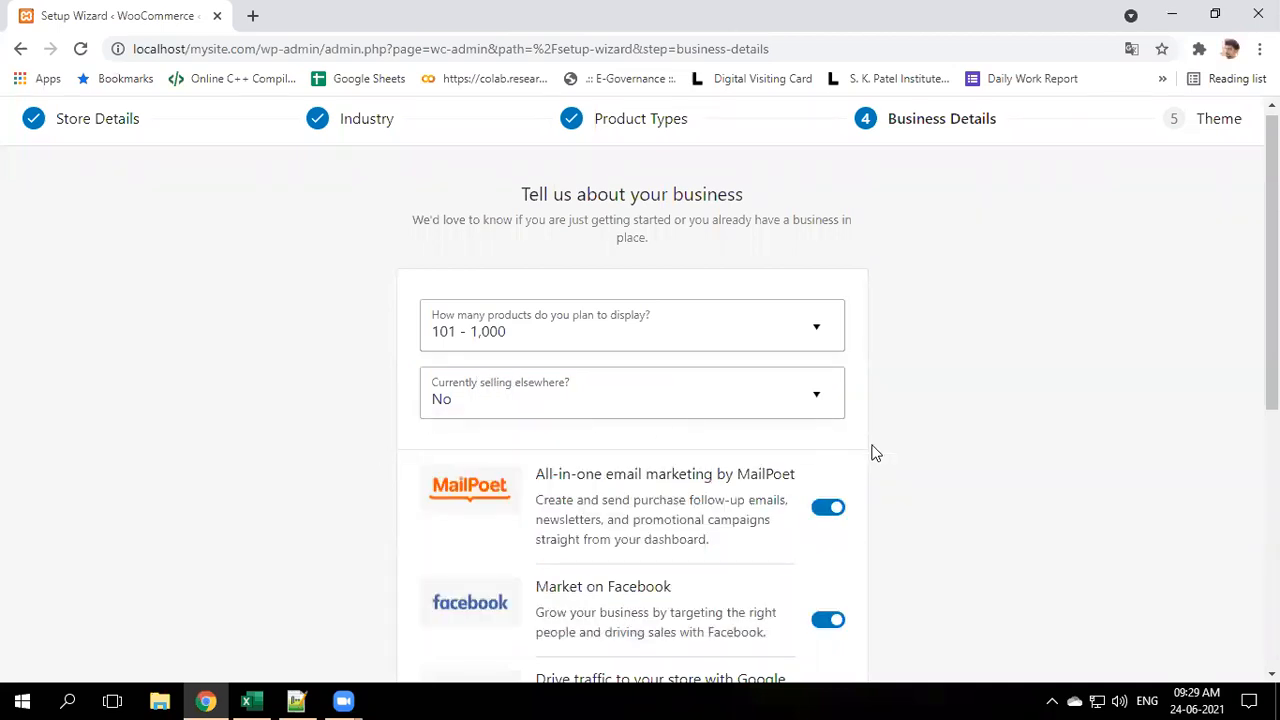
# Examine the suggested marketing features from MailPoet down to Creative Mail on the Business Details page
pyautogui.scroll(-2, 871, 452)
pyautogui.scroll(-1, 871, 453)
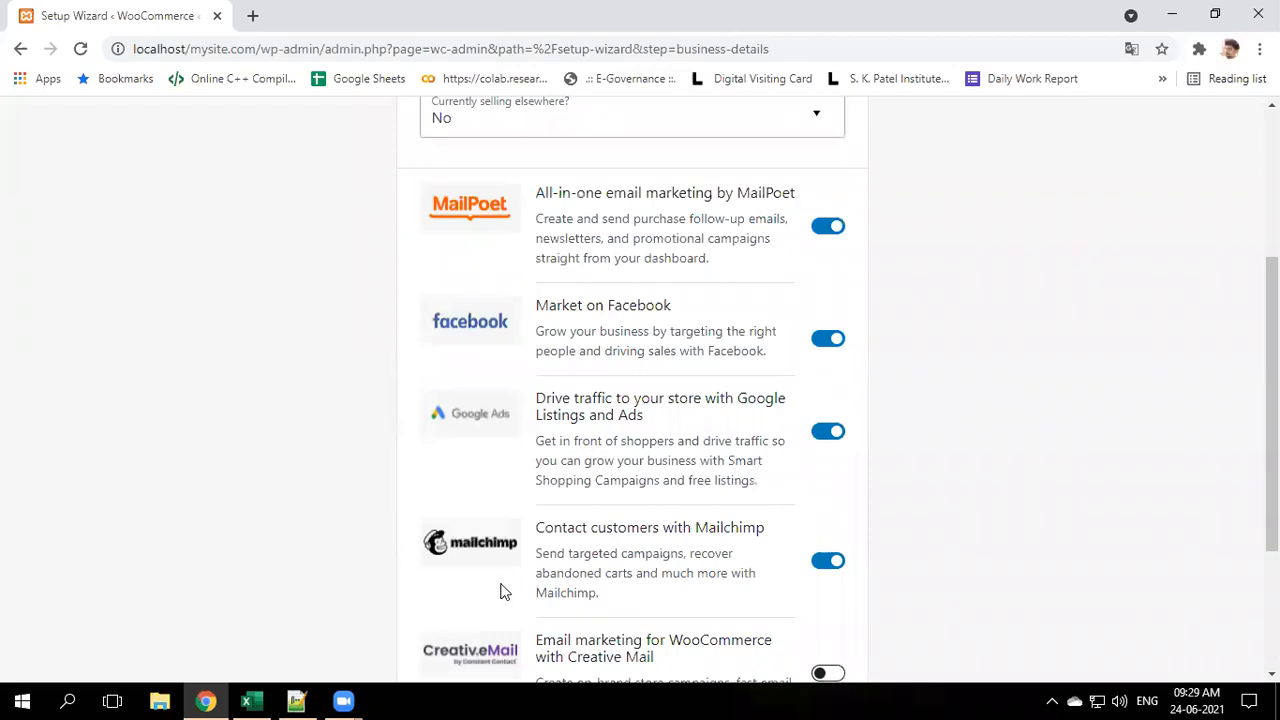
pyautogui.scroll(-1, 504, 591)
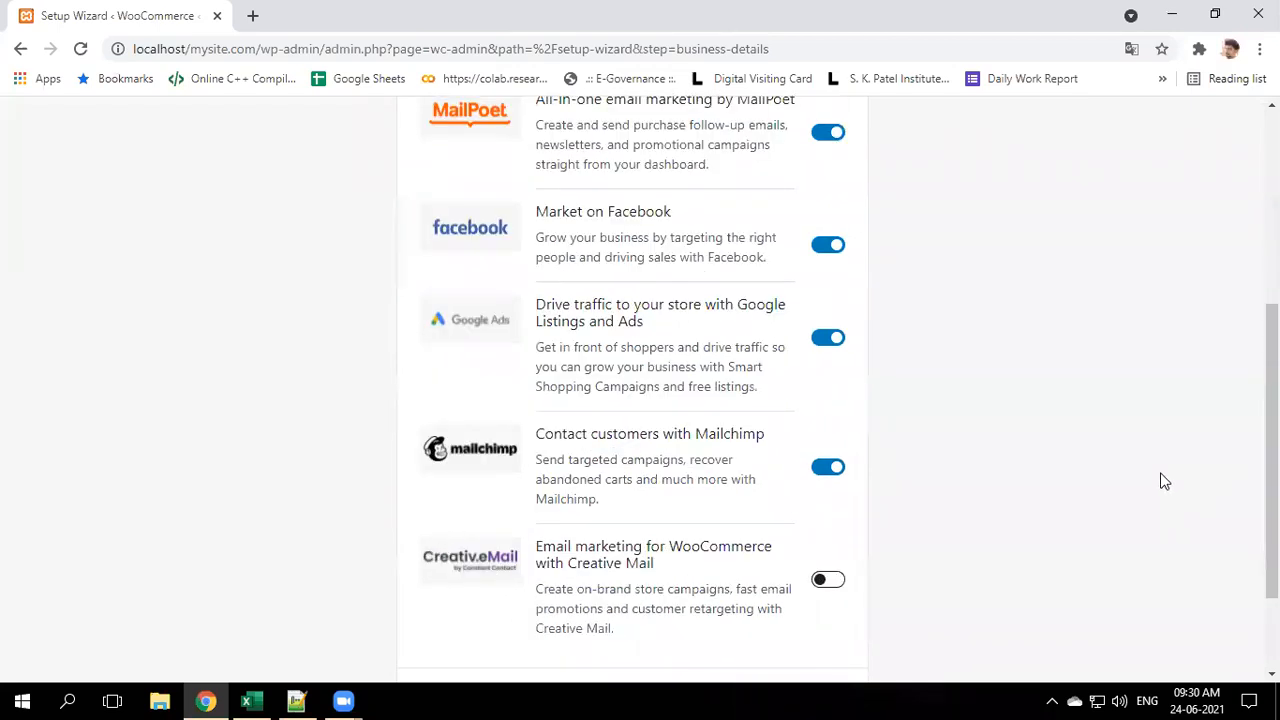
# Turn off the MailPoet, Facebook, Google Listings and Ads, and Mailchimp marketing features
pyautogui.scroll(2, 1091, 429)
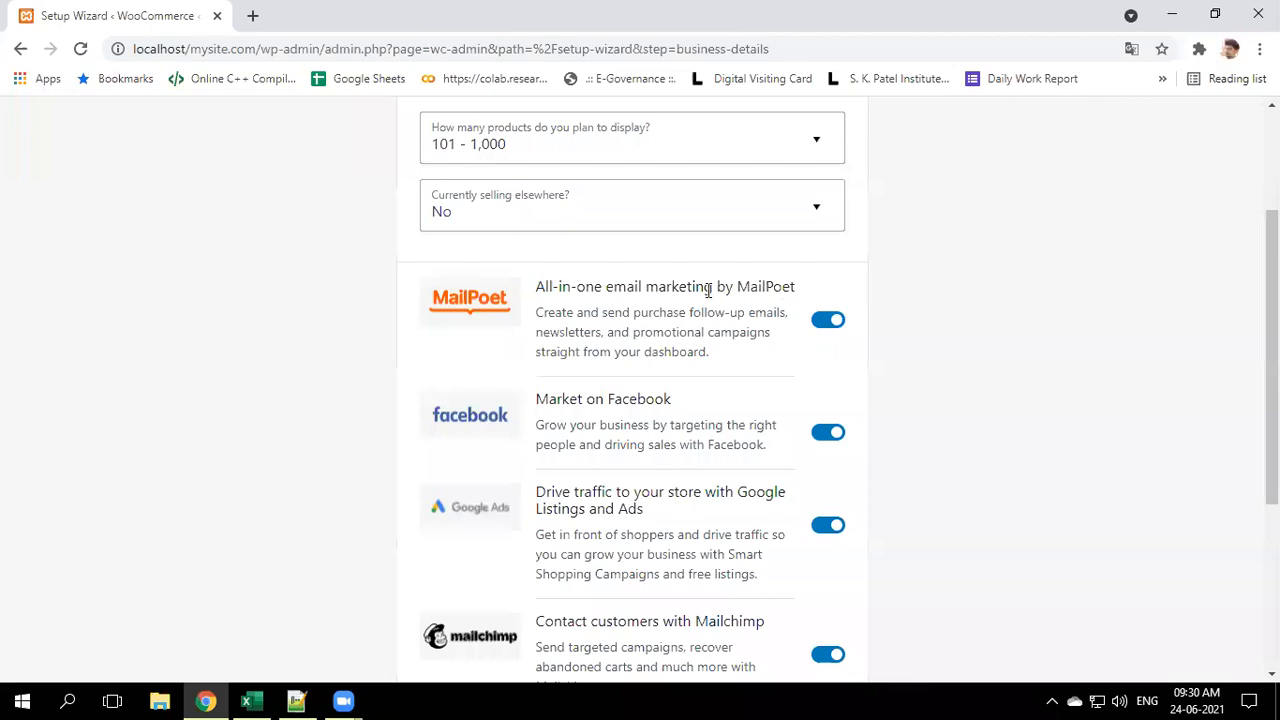
pyautogui.click(828, 328)
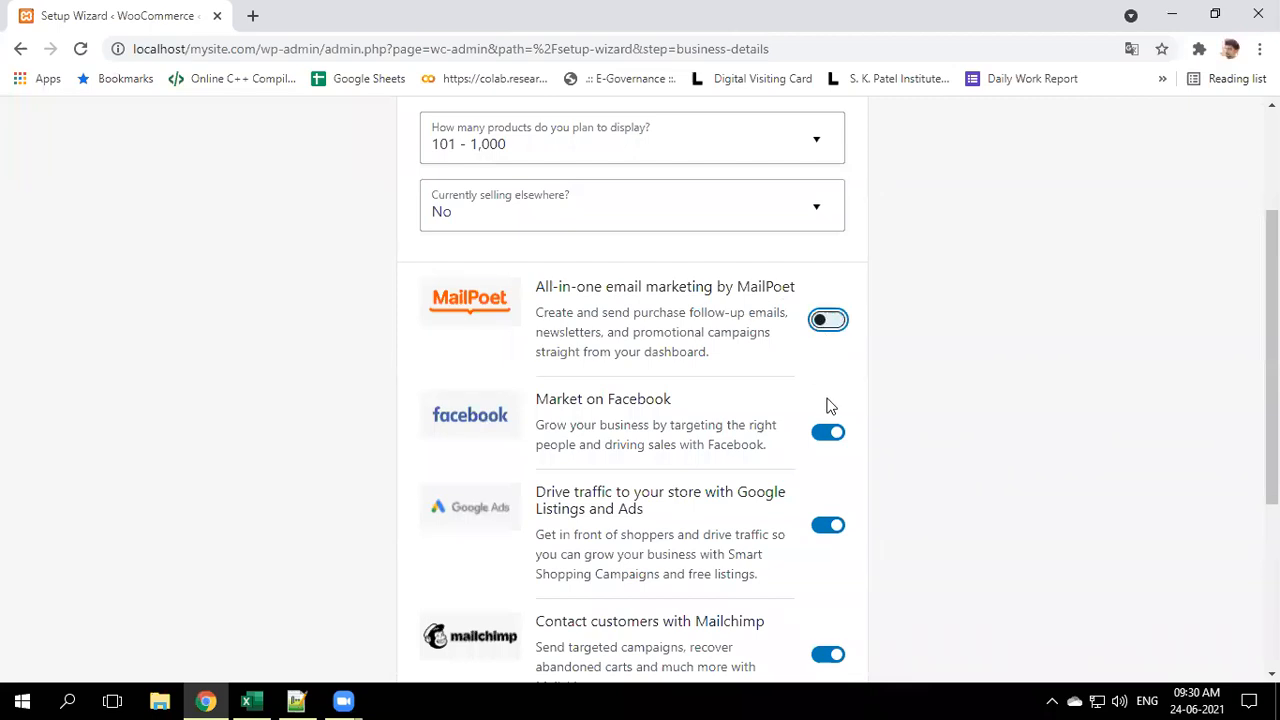
pyautogui.click(826, 434)
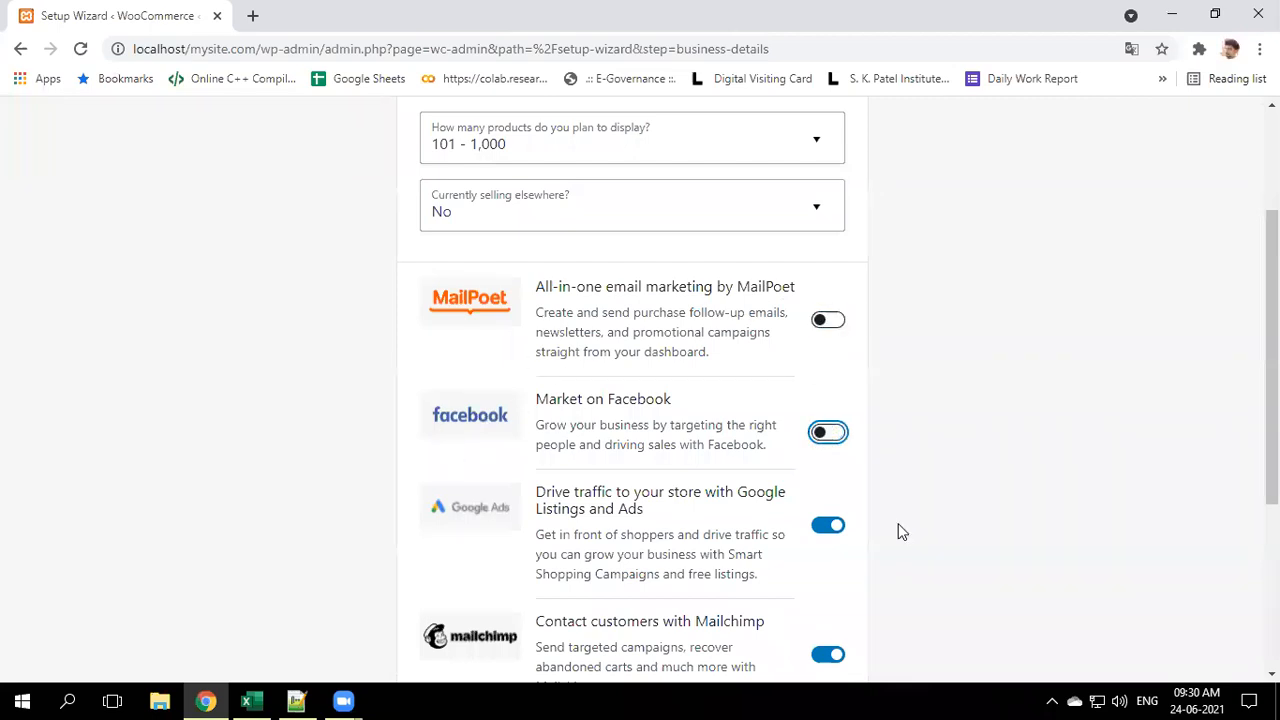
pyautogui.click(834, 532)
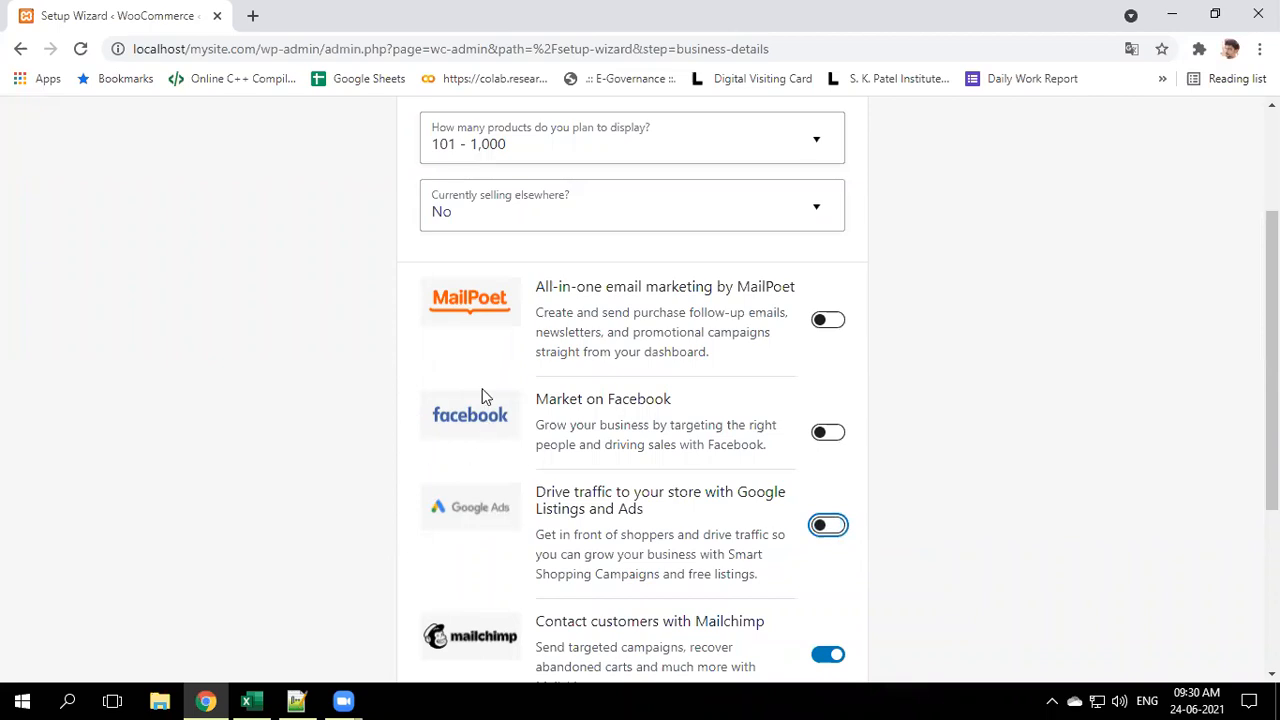
pyautogui.scroll(-2, 526, 449)
pyautogui.click(812, 472)
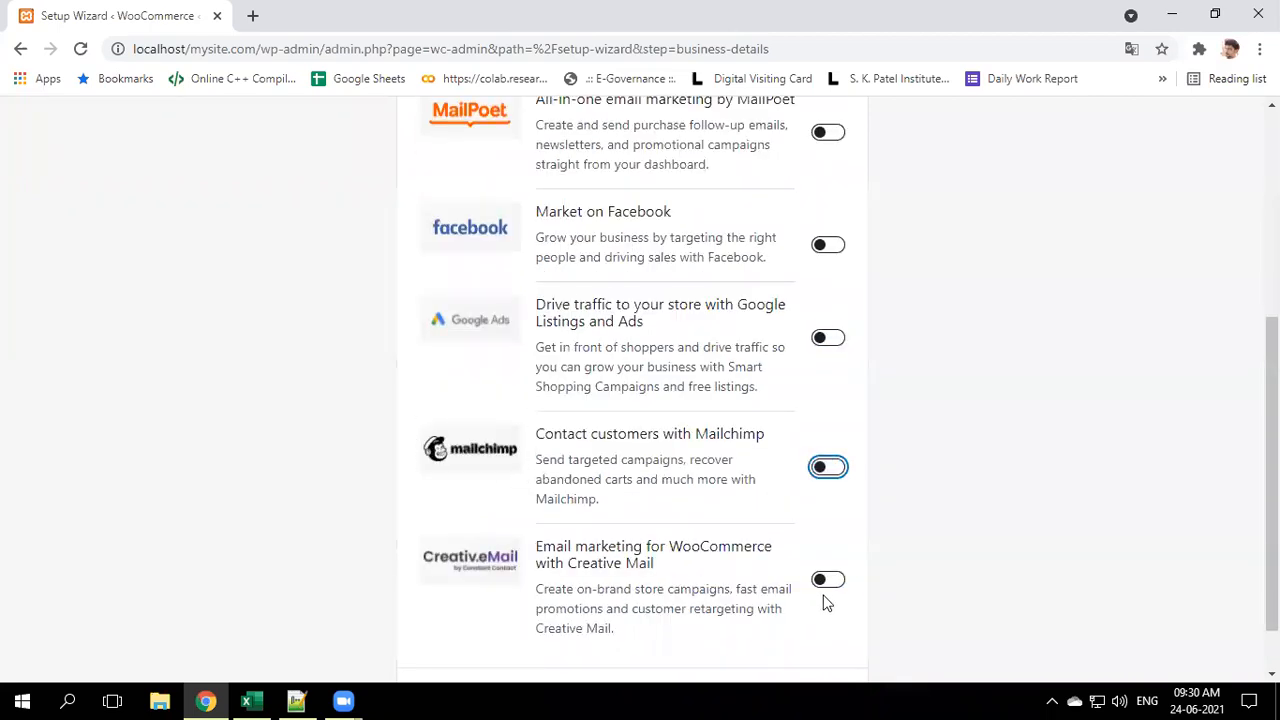
# Recheck the Business Details answers and marketing feature switches, and continue to the Theme step
pyautogui.scroll(2, 874, 563)
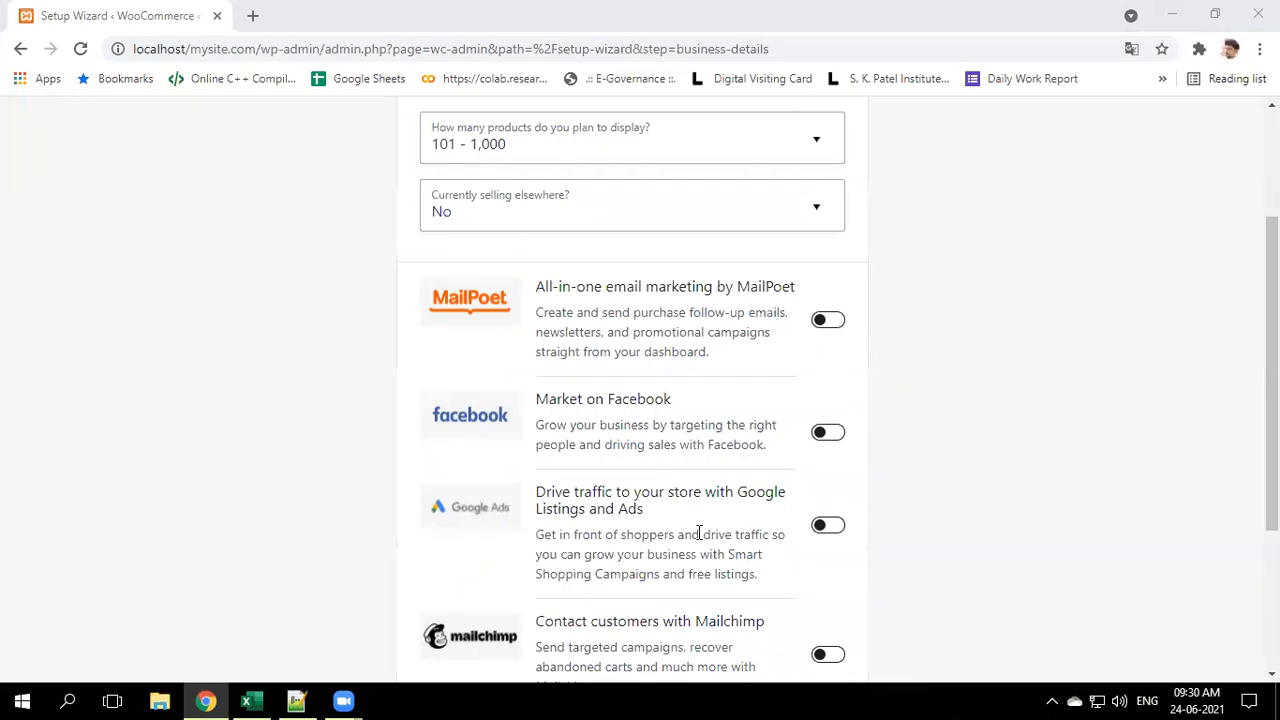
pyautogui.scroll(-2, 888, 425)
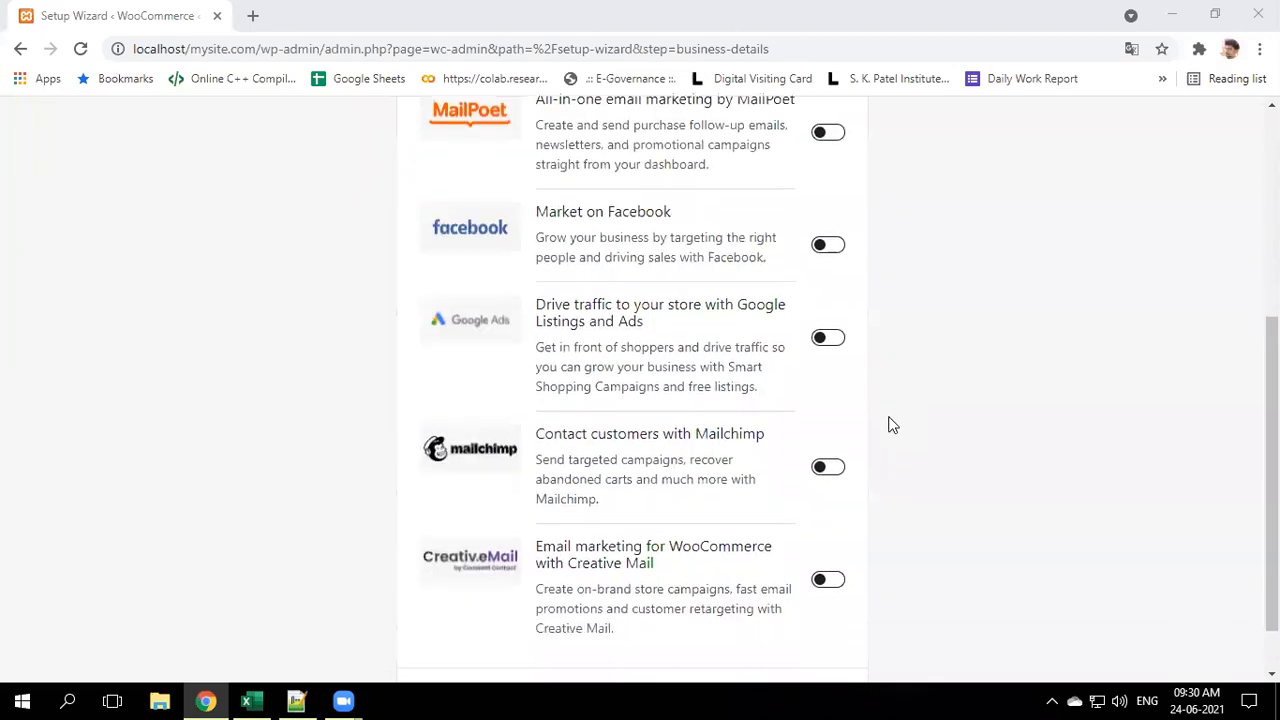
pyautogui.scroll(2, 738, 166)
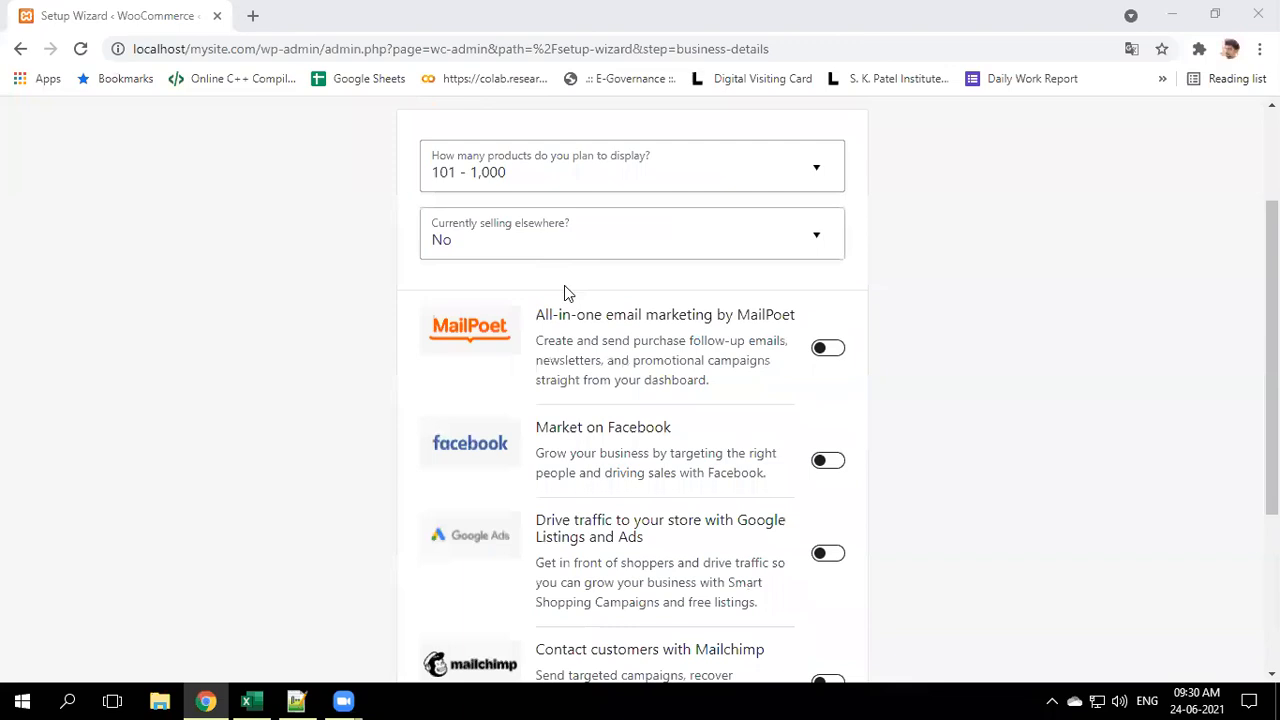
pyautogui.scroll(-2, 657, 400)
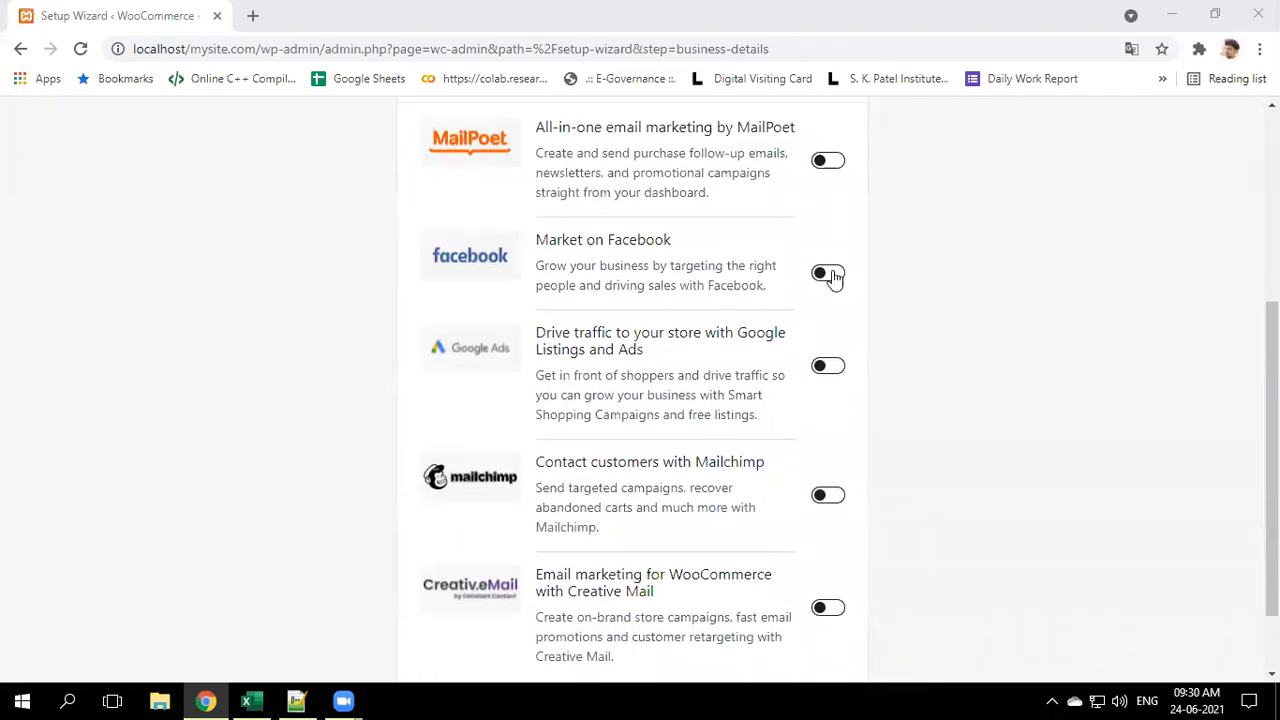
pyautogui.scroll(-1, 760, 420)
pyautogui.click(619, 640)
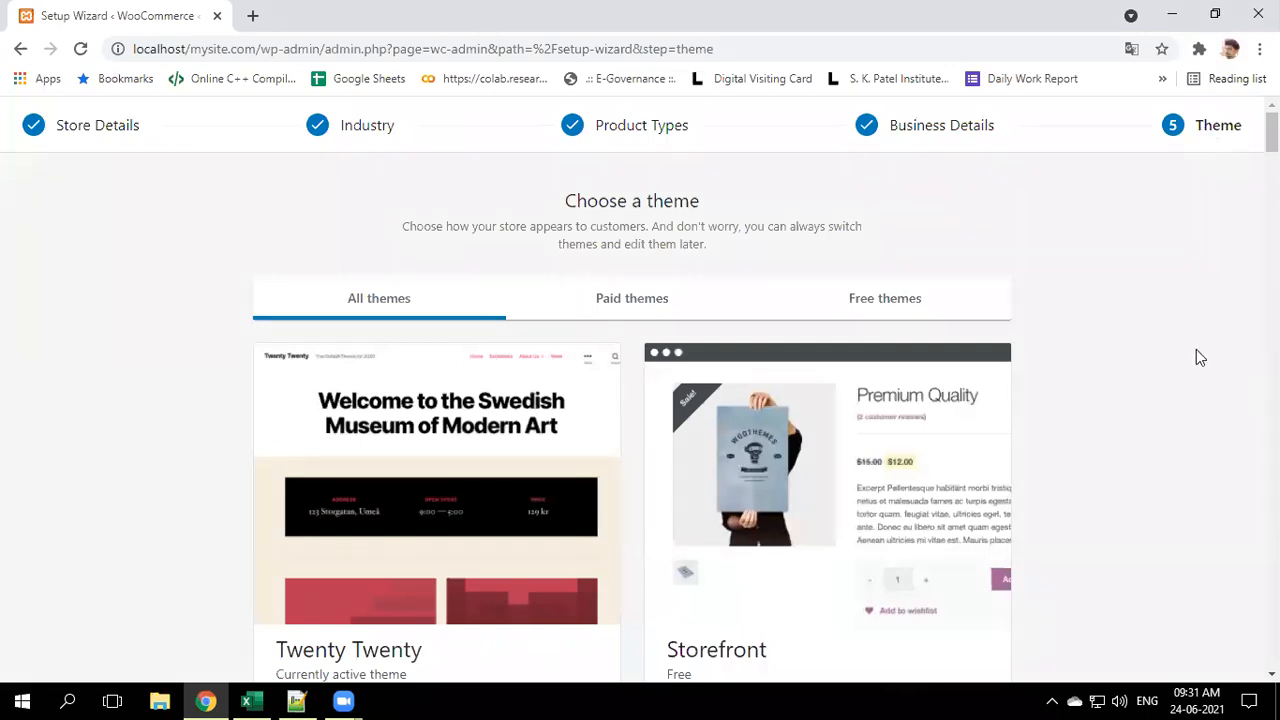
# Browse the offered themes and continue with the active Twenty Twenty theme, declining the Jetpack and WooCommerce Shipping & Tax plugins
pyautogui.scroll(-2, 1203, 352)
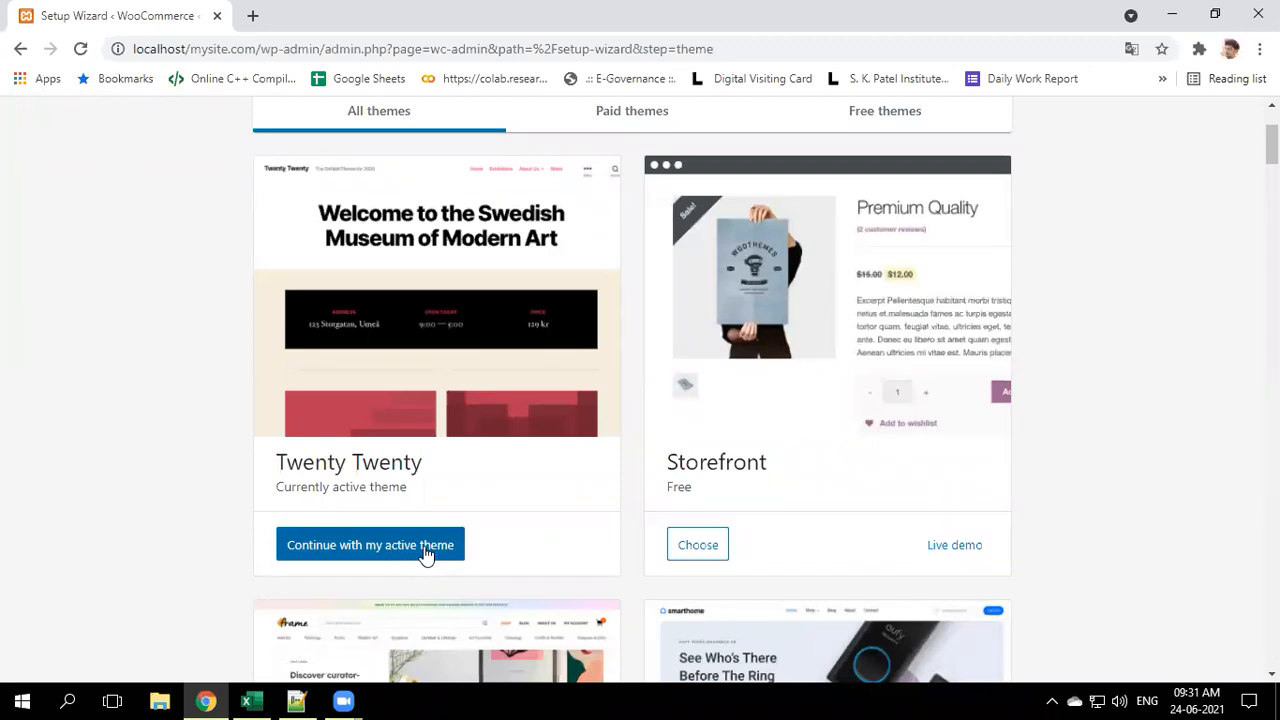
pyautogui.scroll(1, 427, 552)
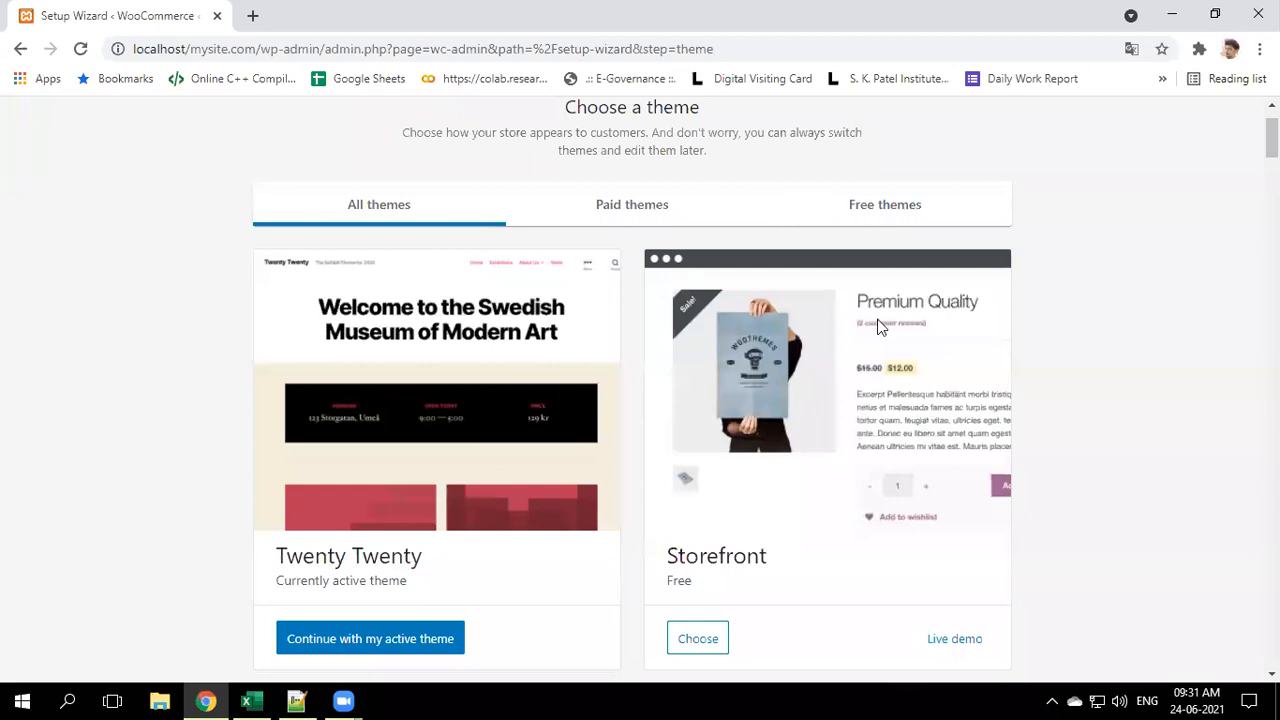
pyautogui.scroll(-3, 984, 466)
pyautogui.scroll(-7, 680, 409)
pyautogui.scroll(6, 678, 430)
pyautogui.scroll(2, 640, 445)
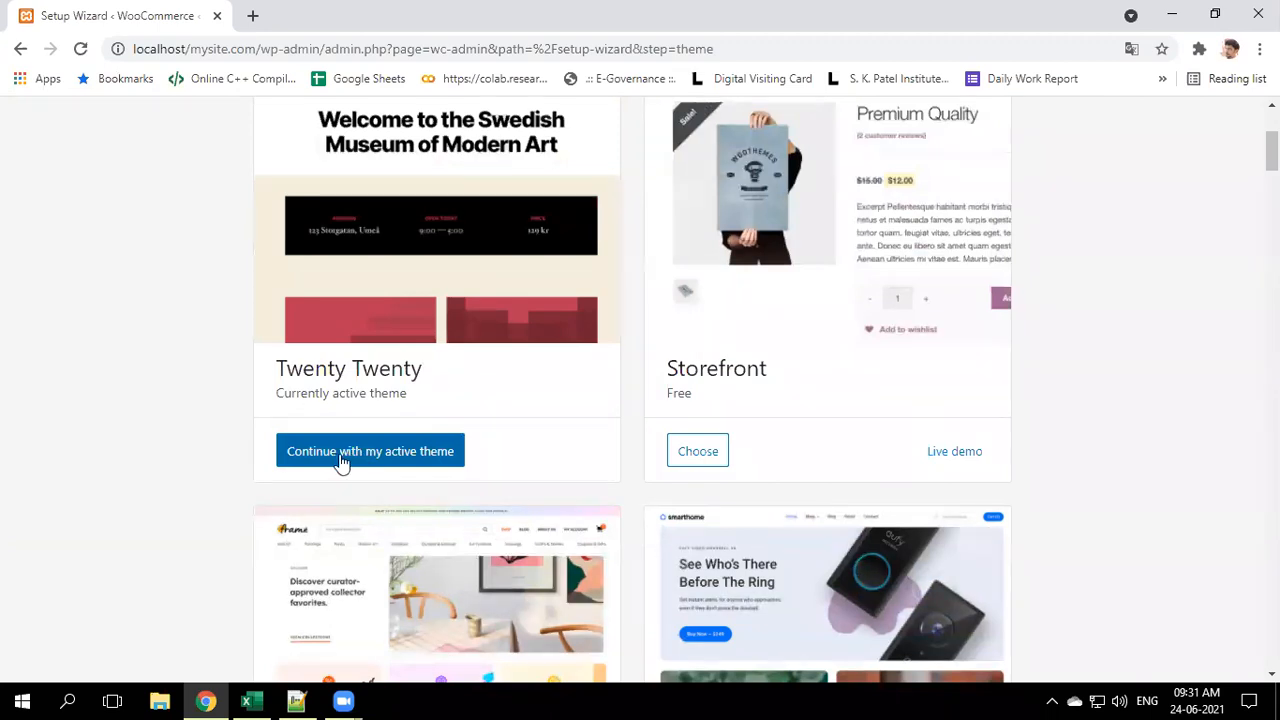
pyautogui.click(394, 459)
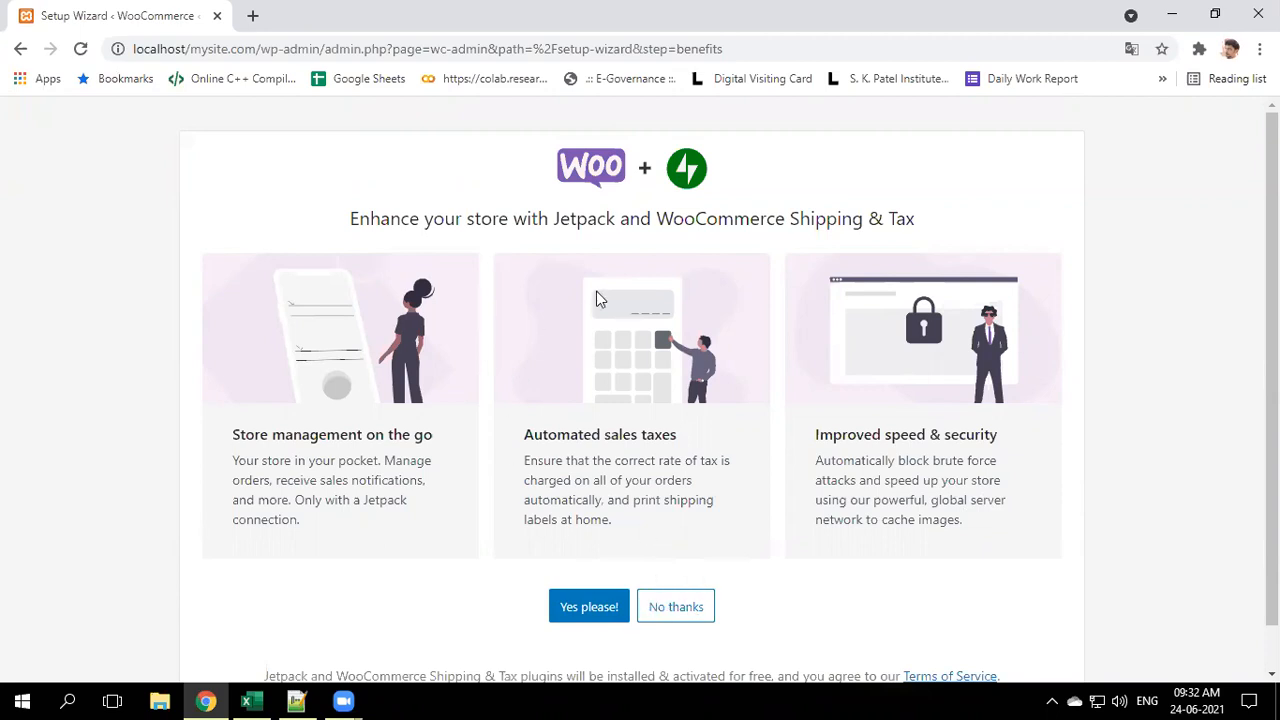
pyautogui.scroll(-1, 746, 264)
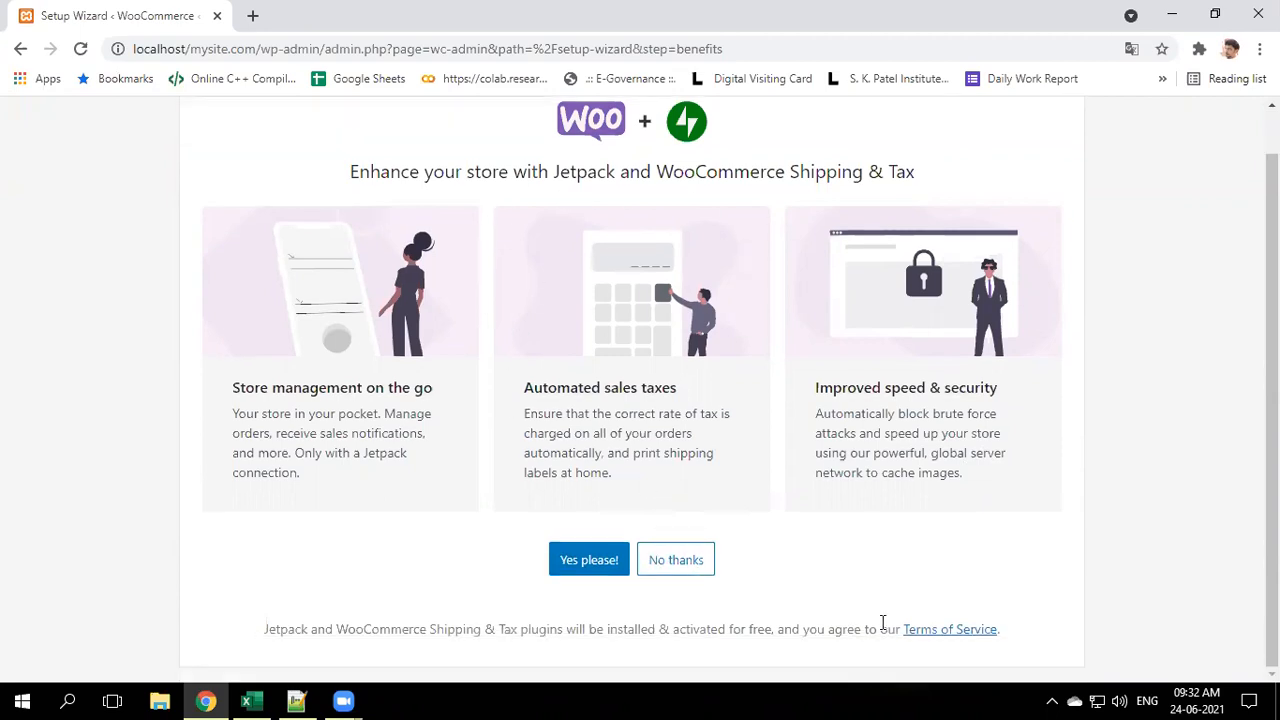
pyautogui.click(685, 570)
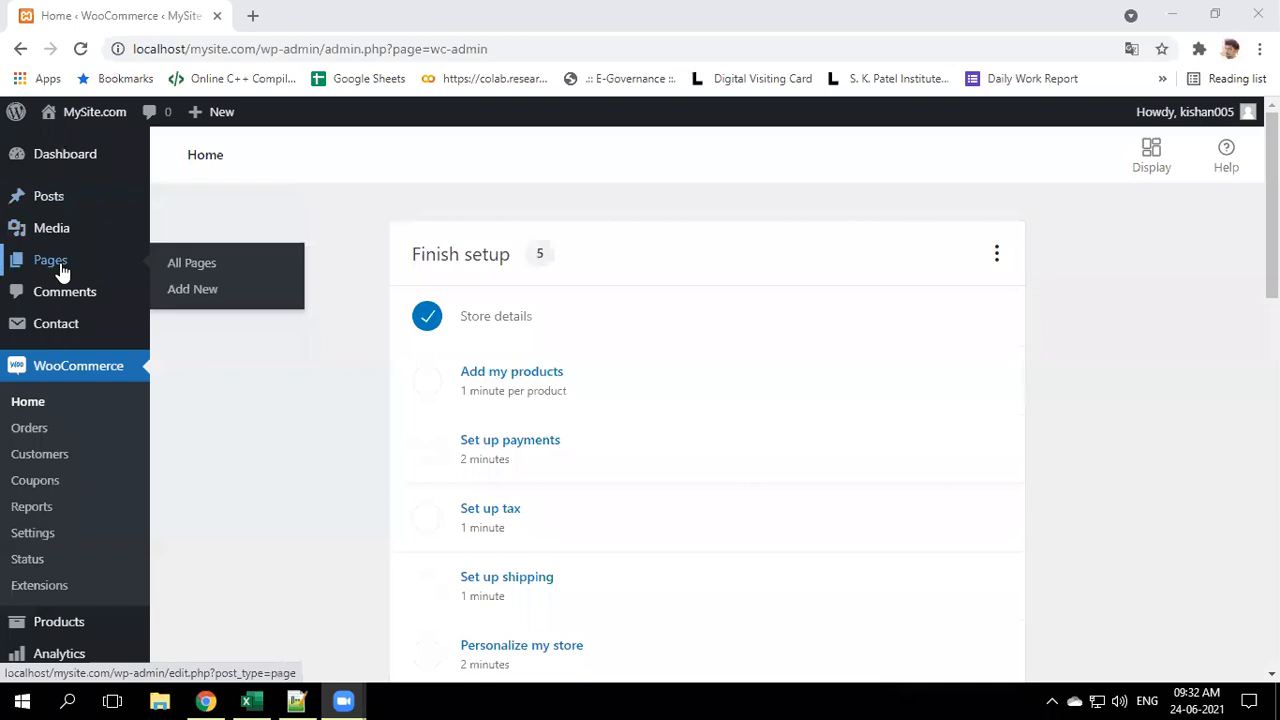
# Open the list of all pages and show the live site in a separate browser tab
pyautogui.click(61, 271)
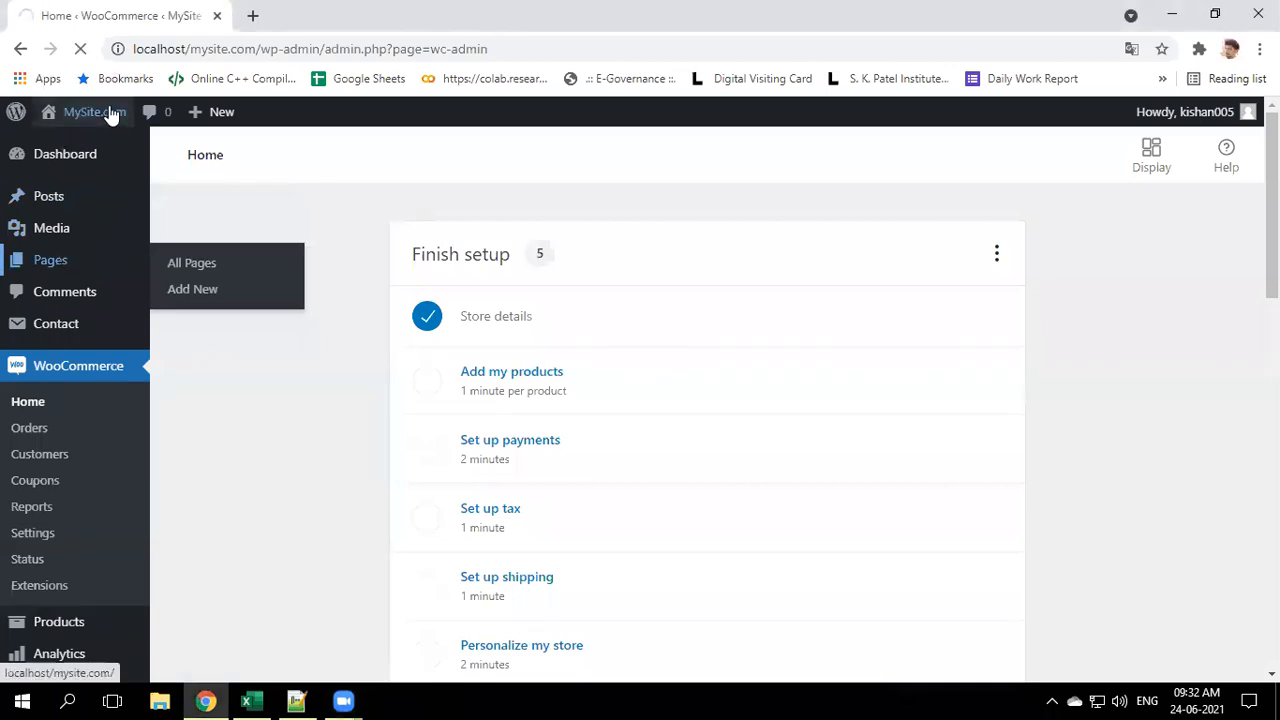
pyautogui.moveTo(80, 143)
pyautogui.middleClick(83, 151)
pyautogui.click(440, 15)
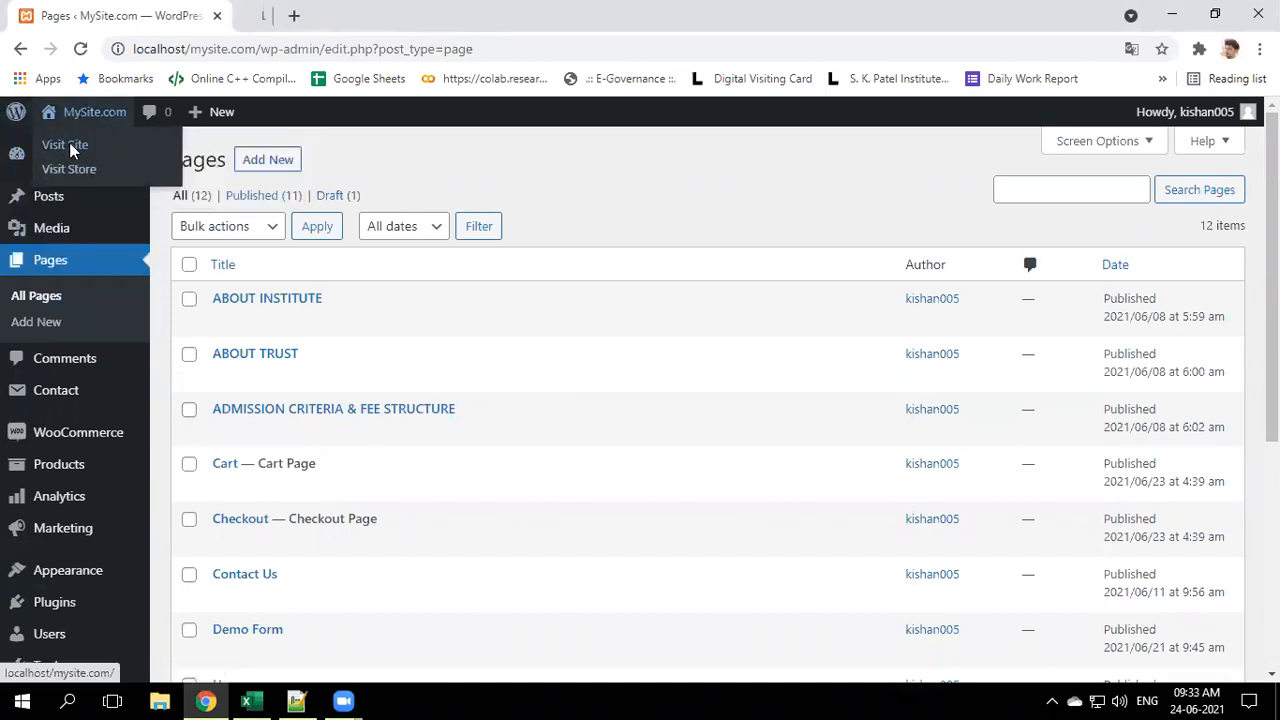
pyautogui.middleClick(66, 144)
pyautogui.click(363, 22)
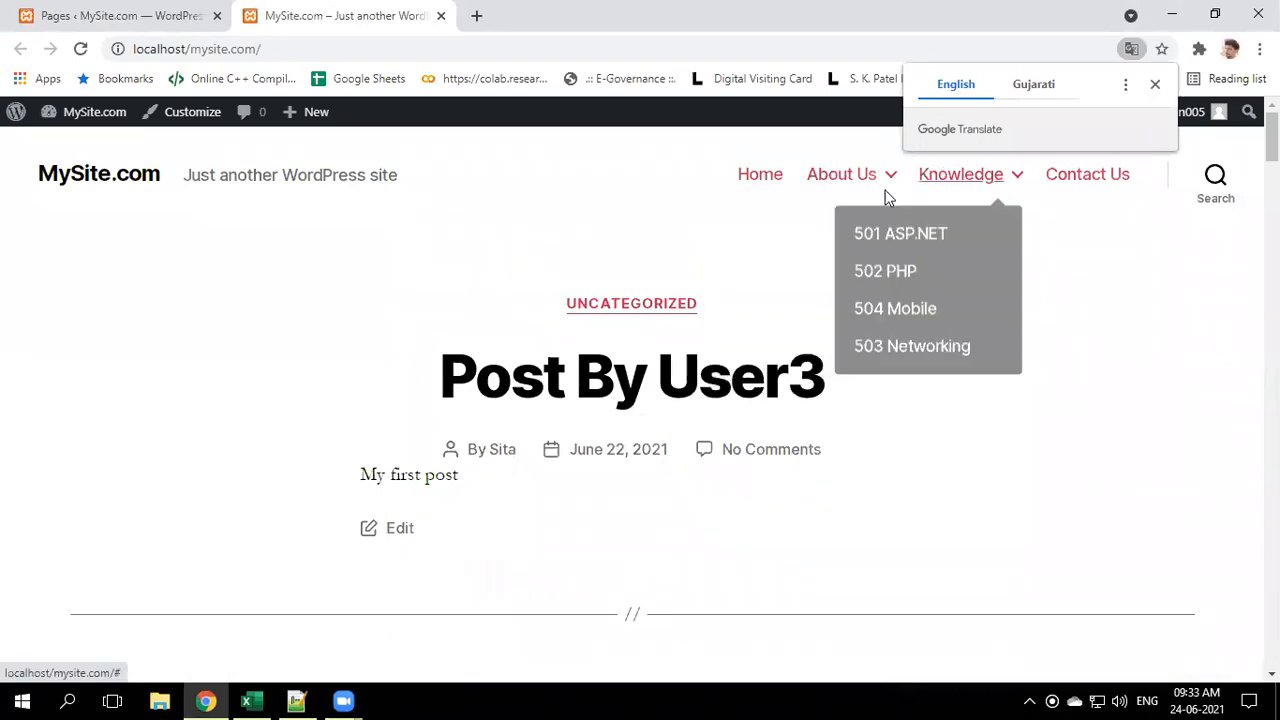
# Look through the page list for the WooCommerce Cart, Checkout, My account and Shop pages and compare it with the site's navigation
pyautogui.click(138, 9)
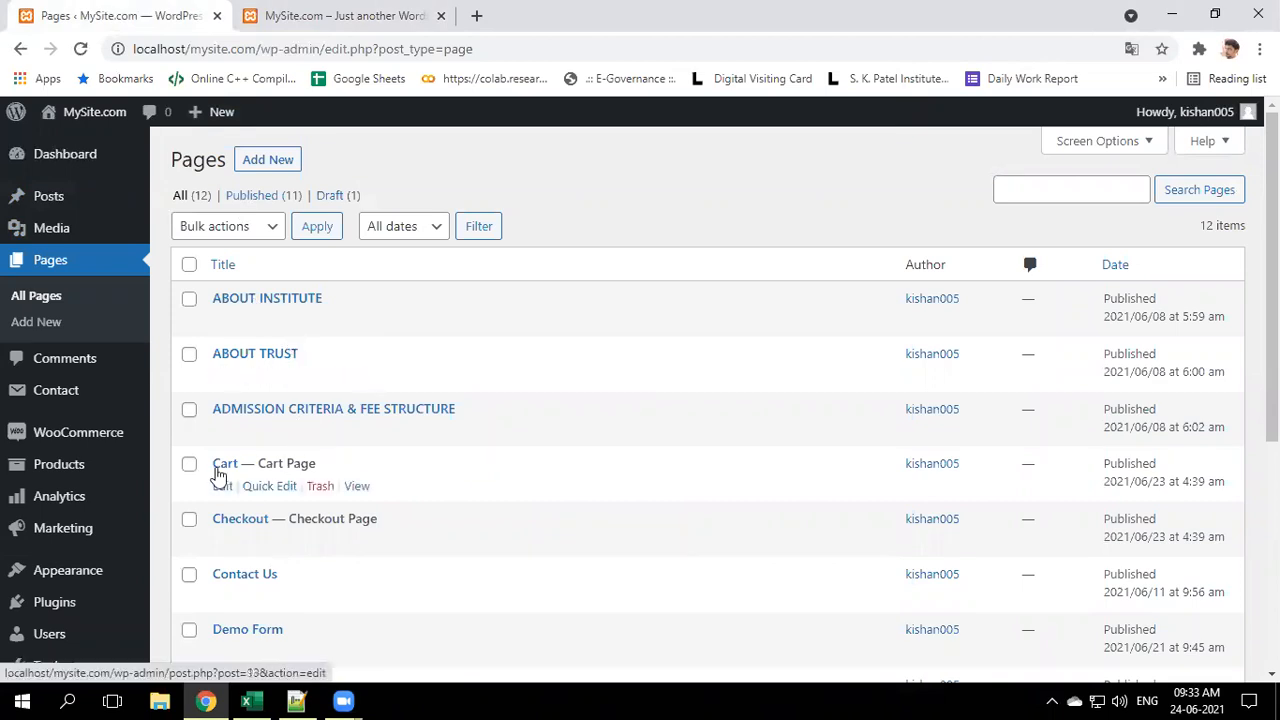
pyautogui.scroll(-2, 352, 518)
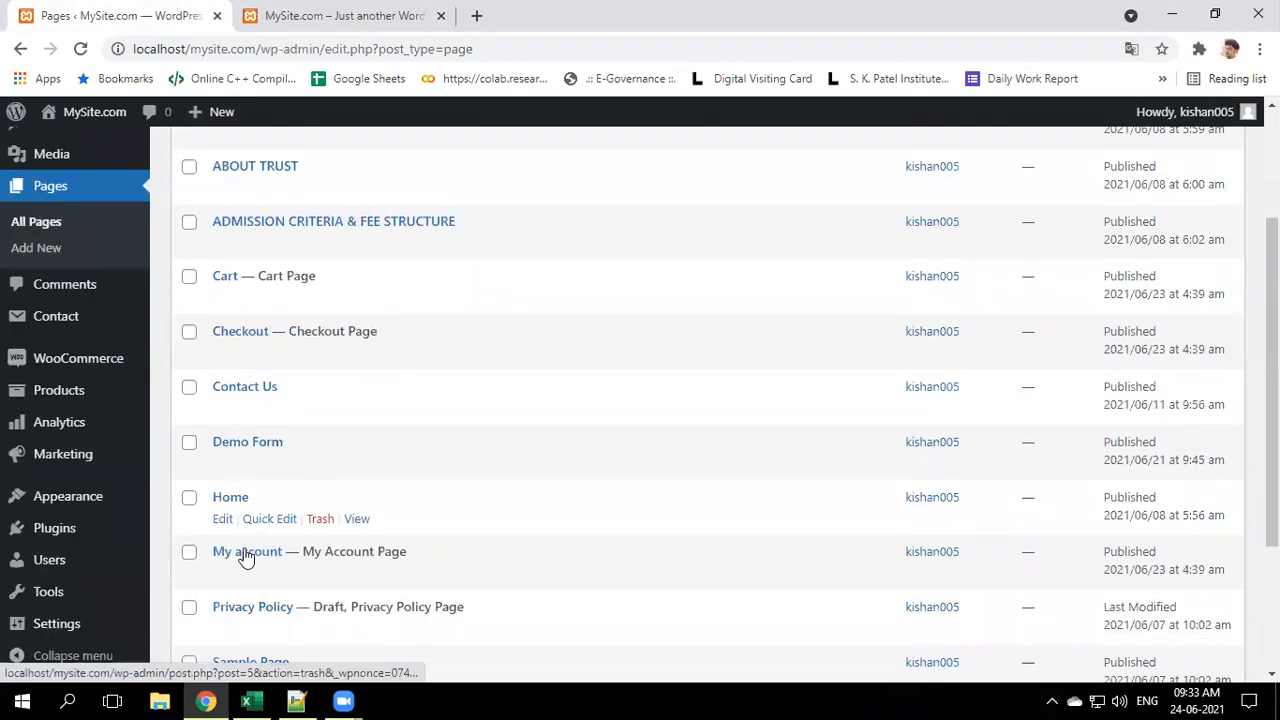
pyautogui.scroll(-1, 300, 530)
pyautogui.scroll(-2, 285, 520)
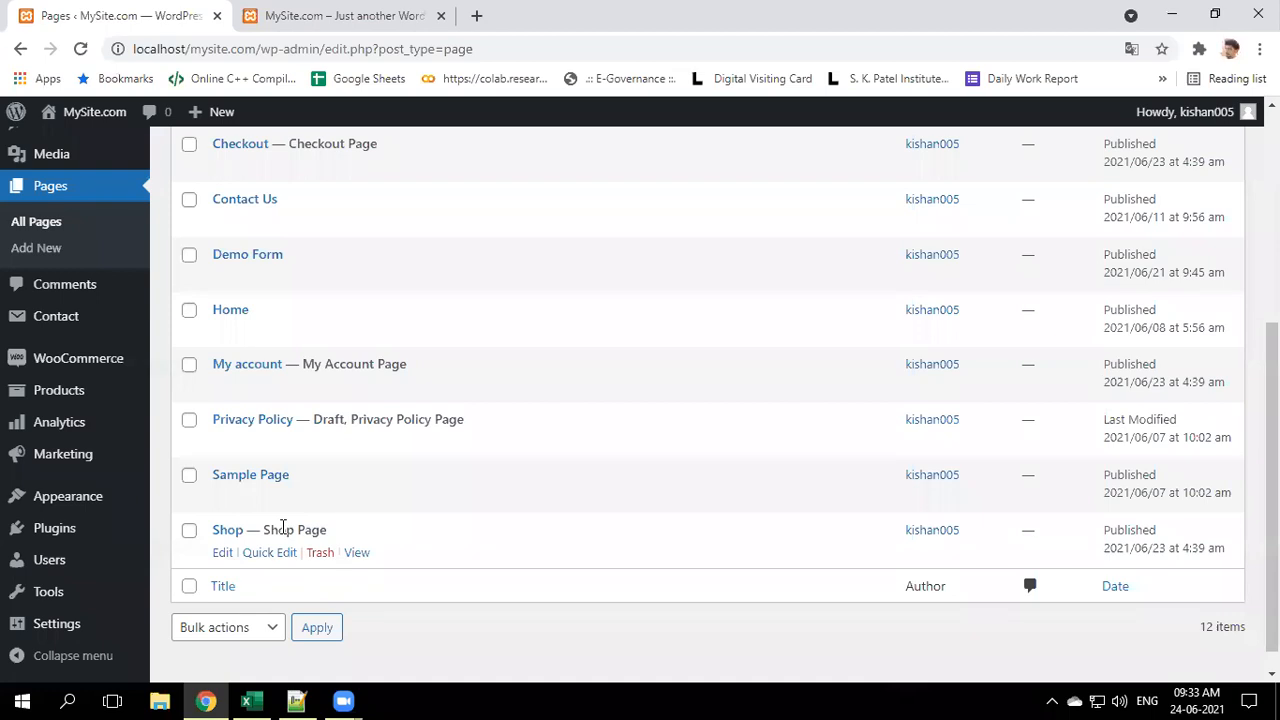
pyautogui.click(389, 12)
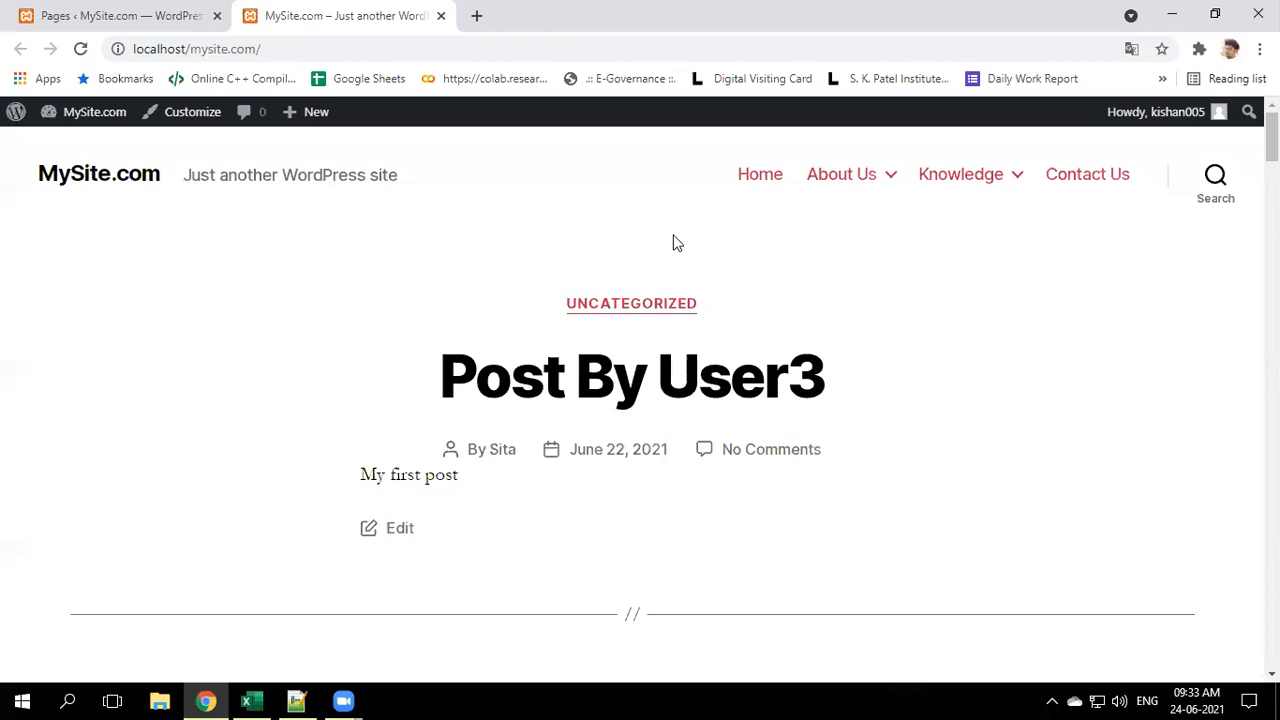
# Open the Menus editor under Appearance and review the item sources available for Main Menu
pyautogui.click(120, 12)
pyautogui.moveTo(46, 397)
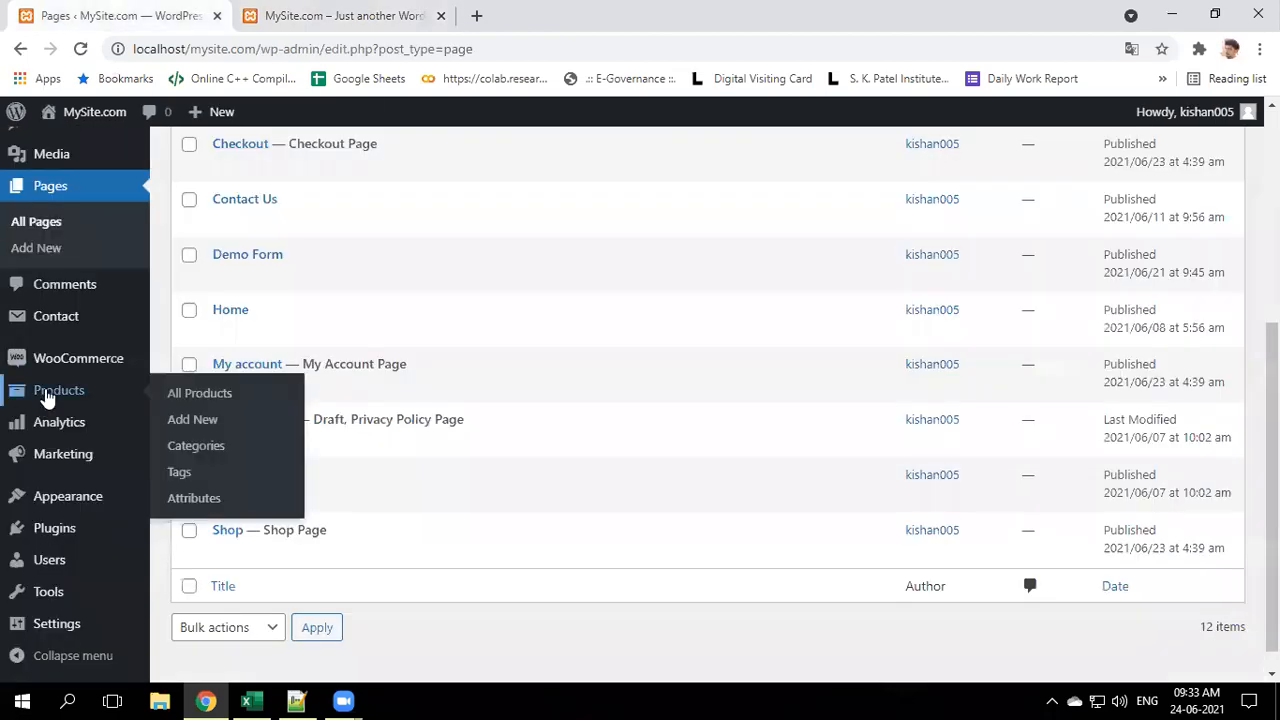
pyautogui.moveTo(83, 513)
pyautogui.click(204, 566)
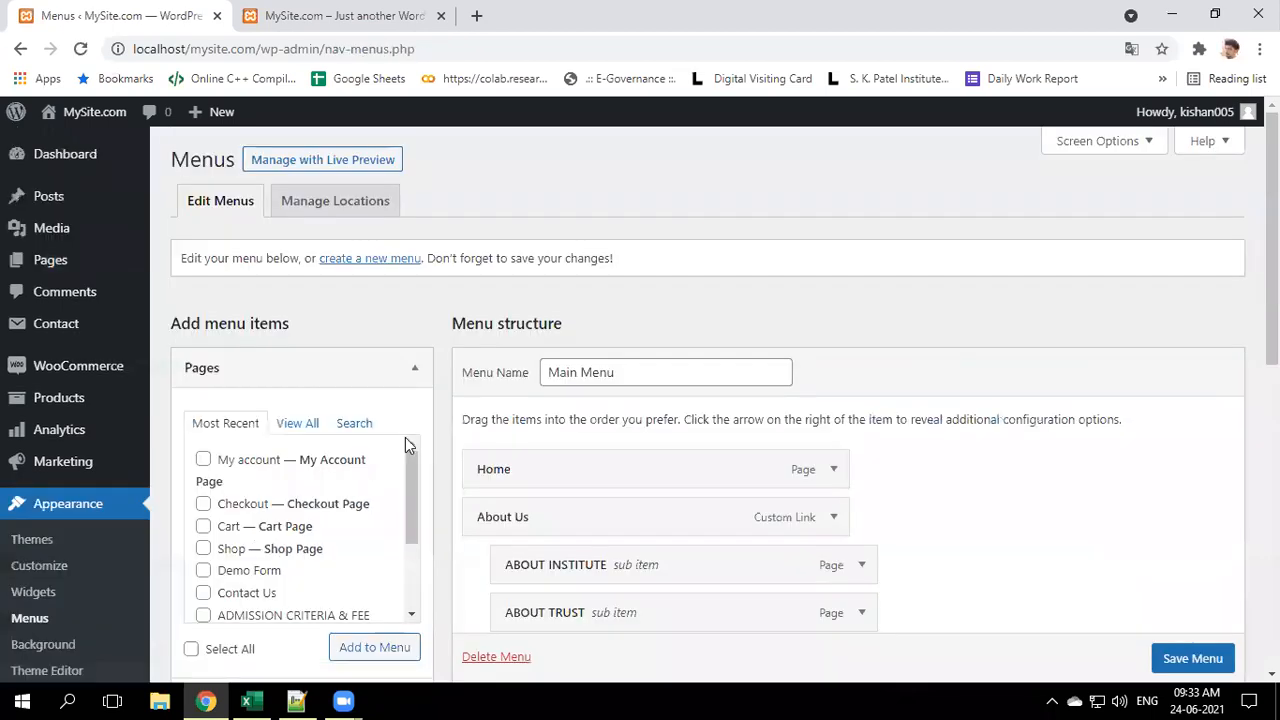
pyautogui.scroll(-3, 444, 373)
pyautogui.scroll(-2, 444, 373)
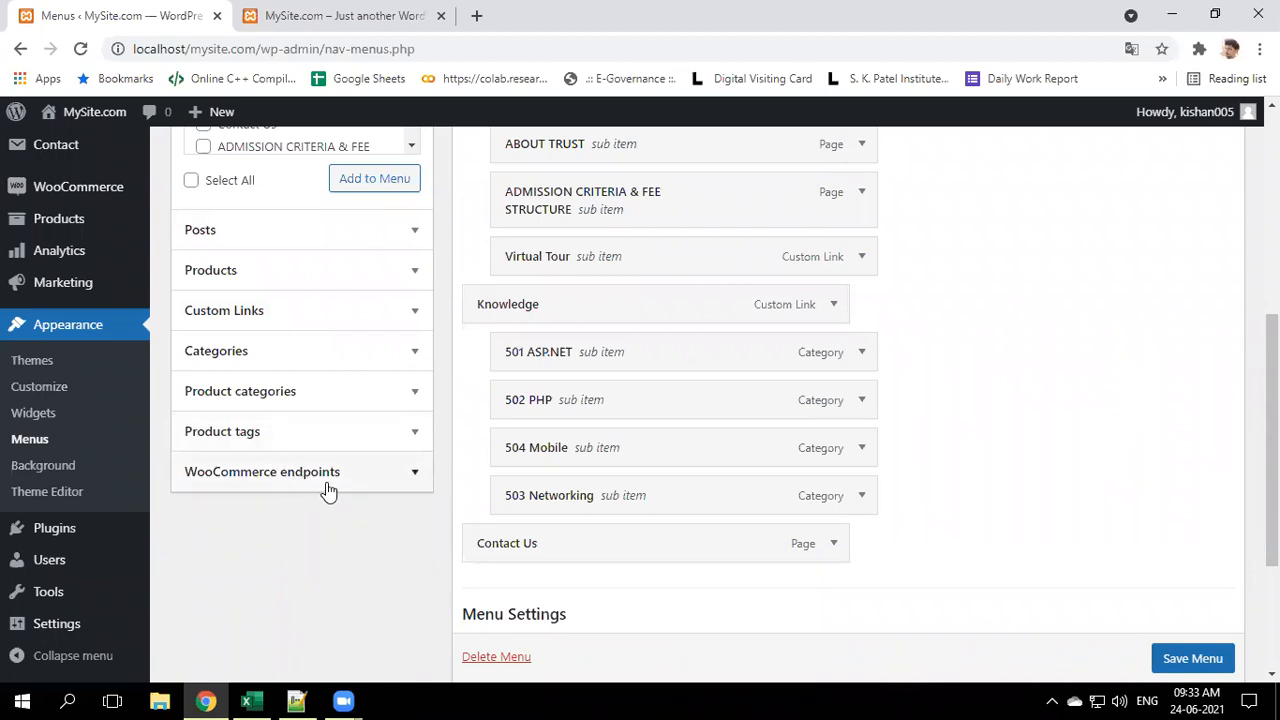
pyautogui.scroll(2, 325, 490)
pyautogui.scroll(1, 287, 195)
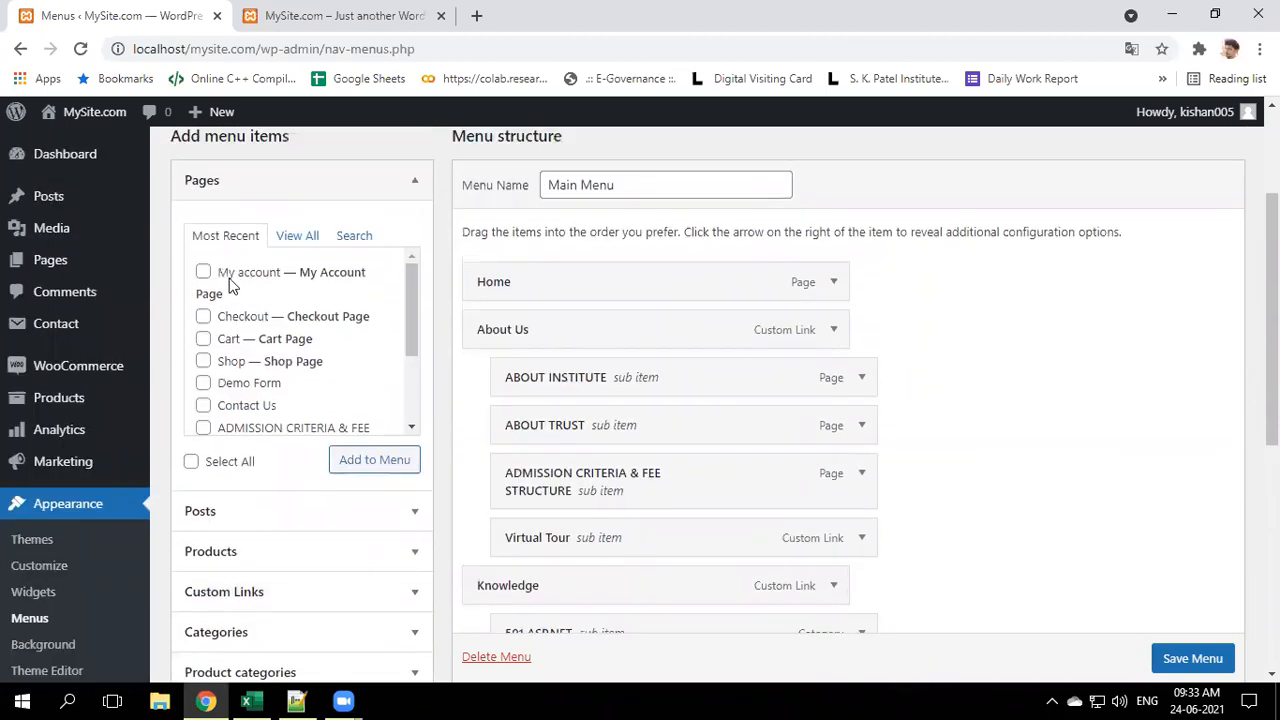
# Add the My account, Checkout, Cart and Shop pages to Main Menu and save the menu
pyautogui.click(204, 273)
pyautogui.click(204, 316)
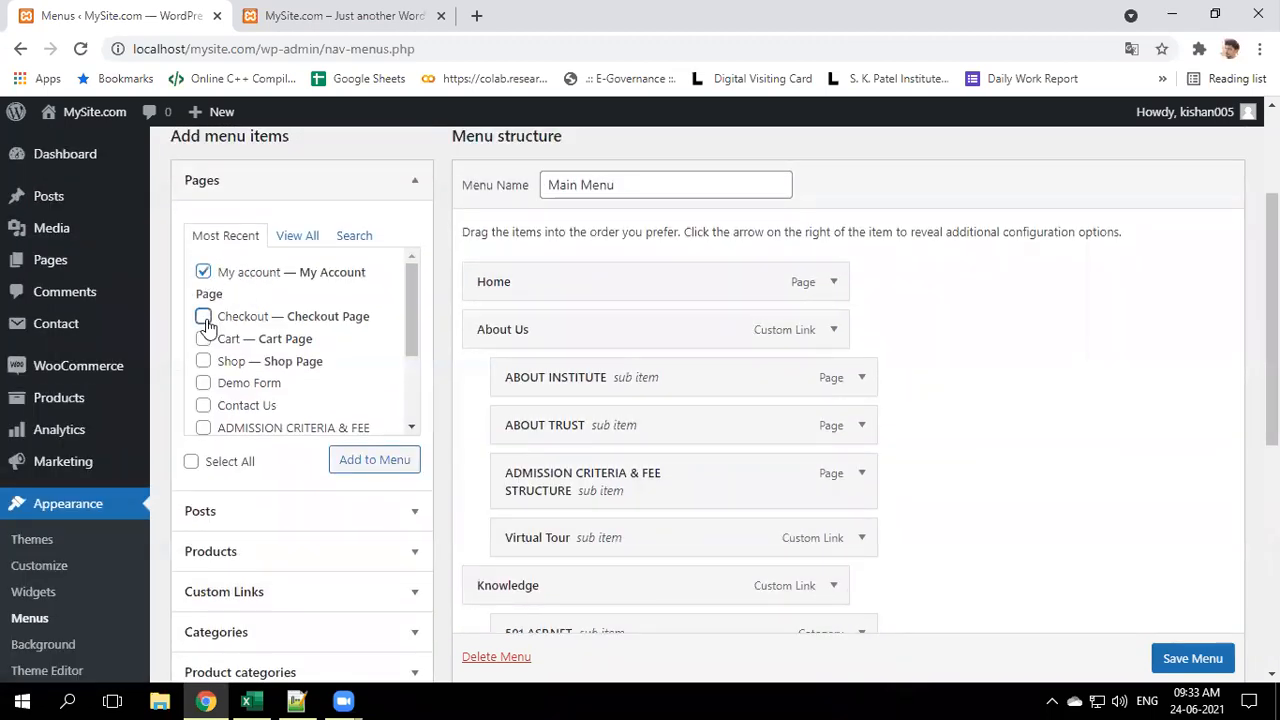
pyautogui.click(204, 339)
pyautogui.click(204, 362)
pyautogui.click(373, 461)
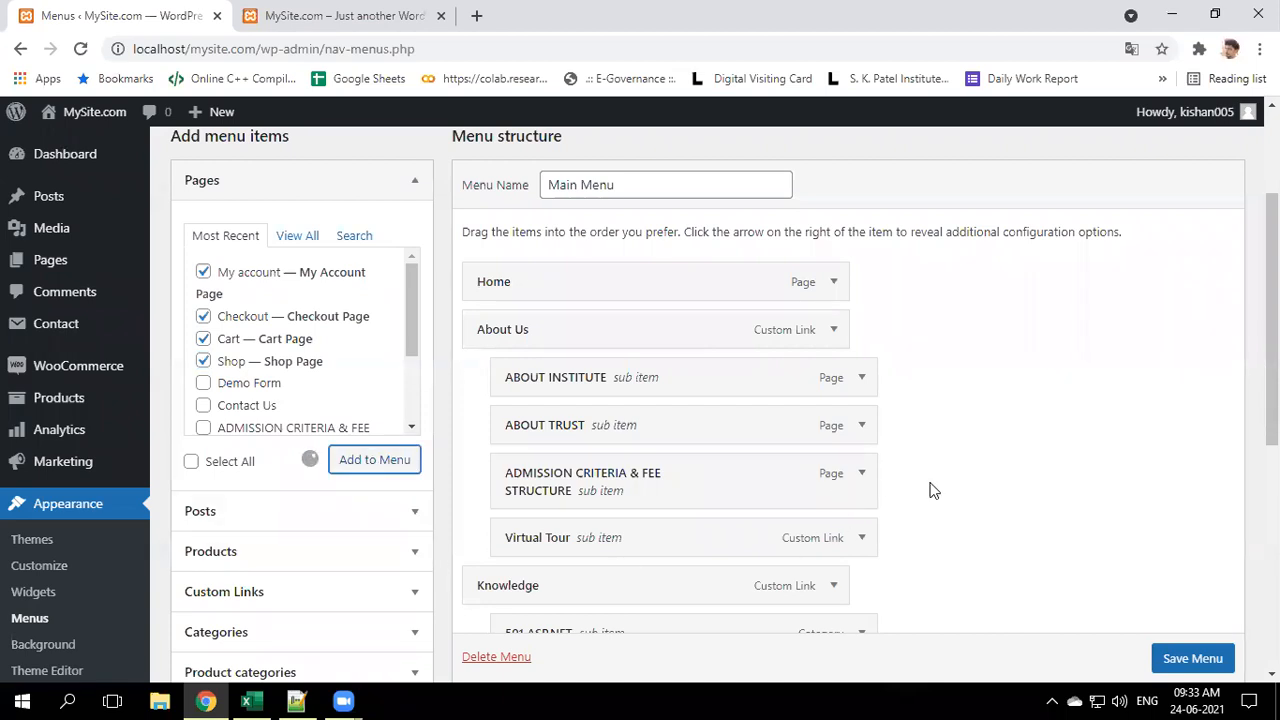
pyautogui.scroll(-5, 888, 443)
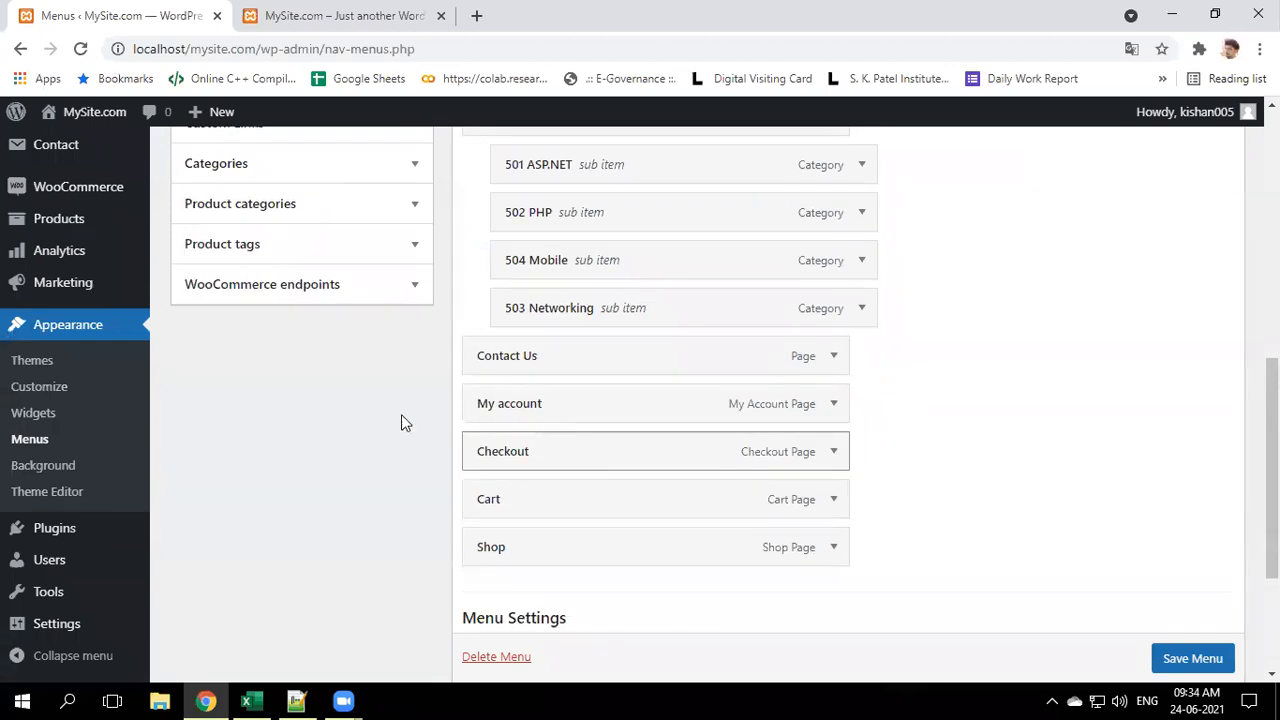
pyautogui.scroll(-1, 1194, 657)
pyautogui.click(1194, 657)
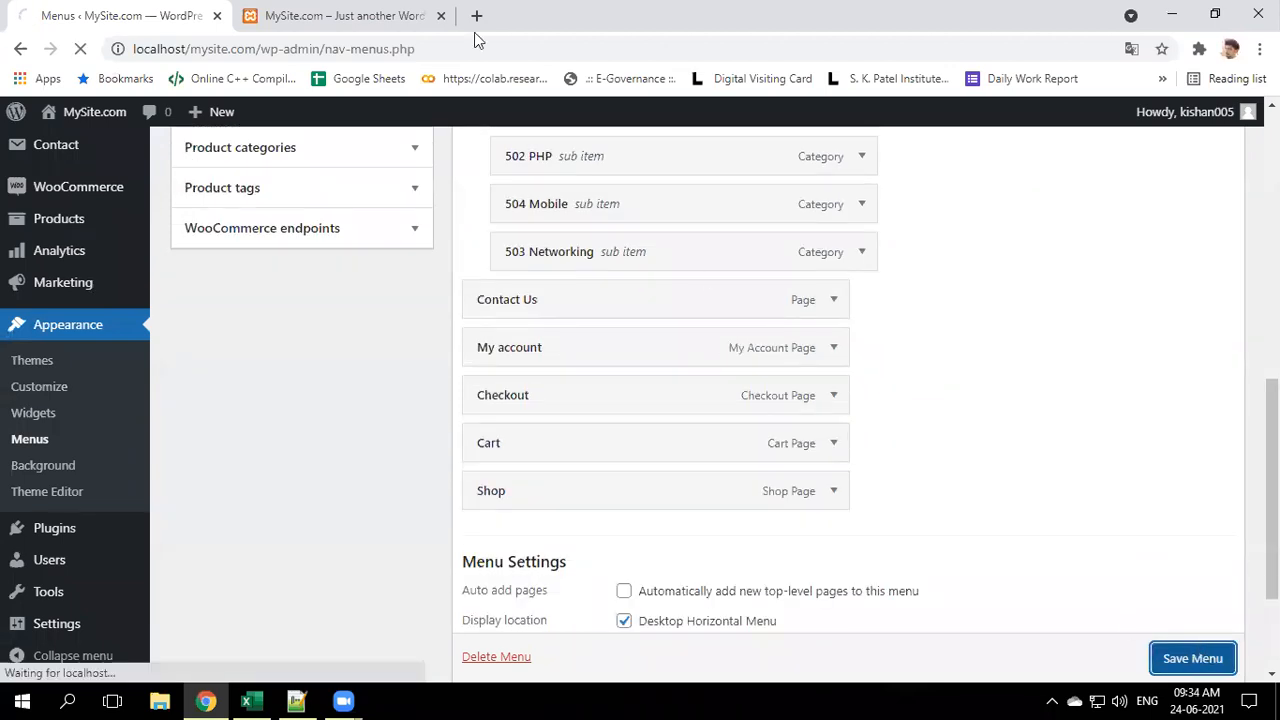
# Reload the live site's front page to check its navigation menu, and dismiss the translation popup
pyautogui.click(370, 10)
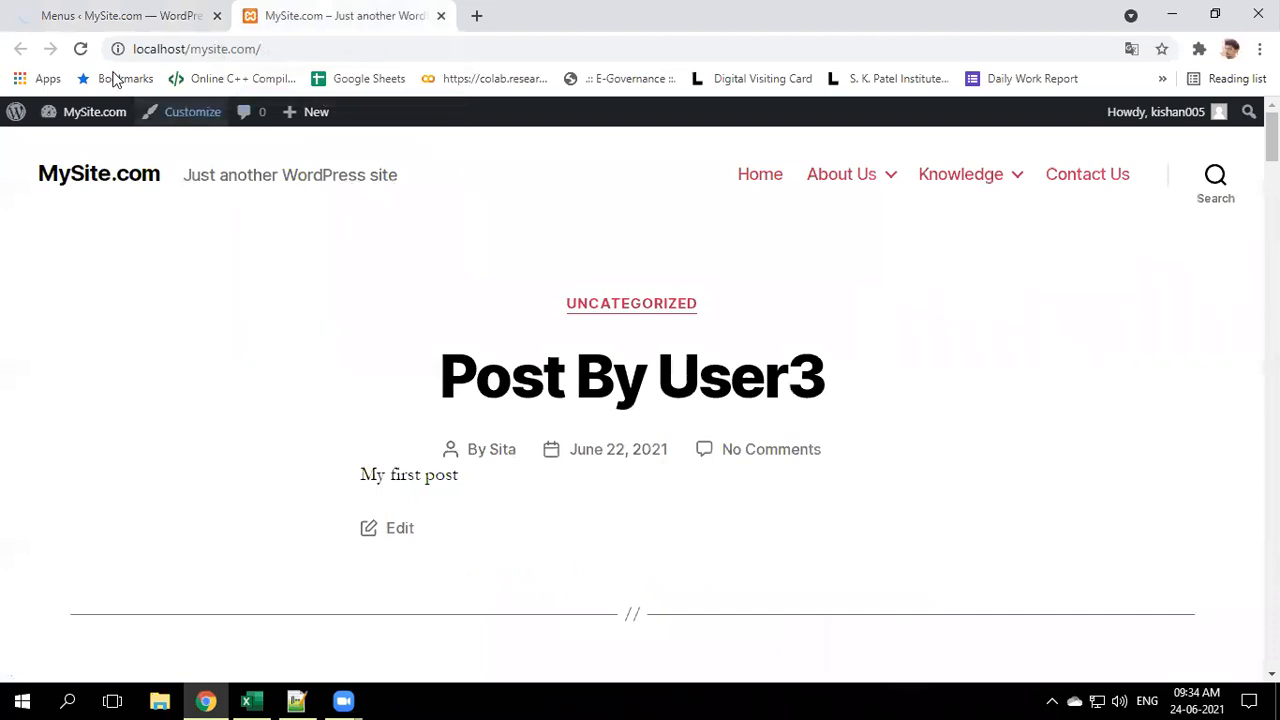
pyautogui.click(80, 50)
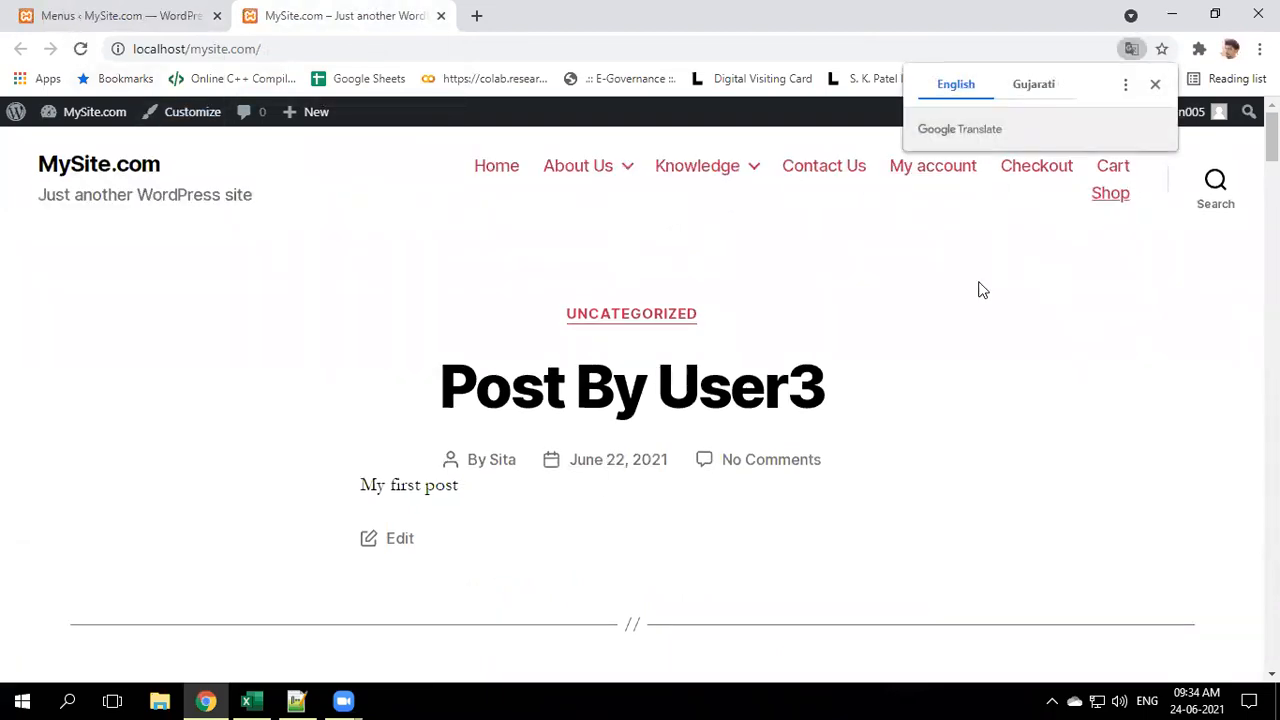
pyautogui.click(1155, 85)
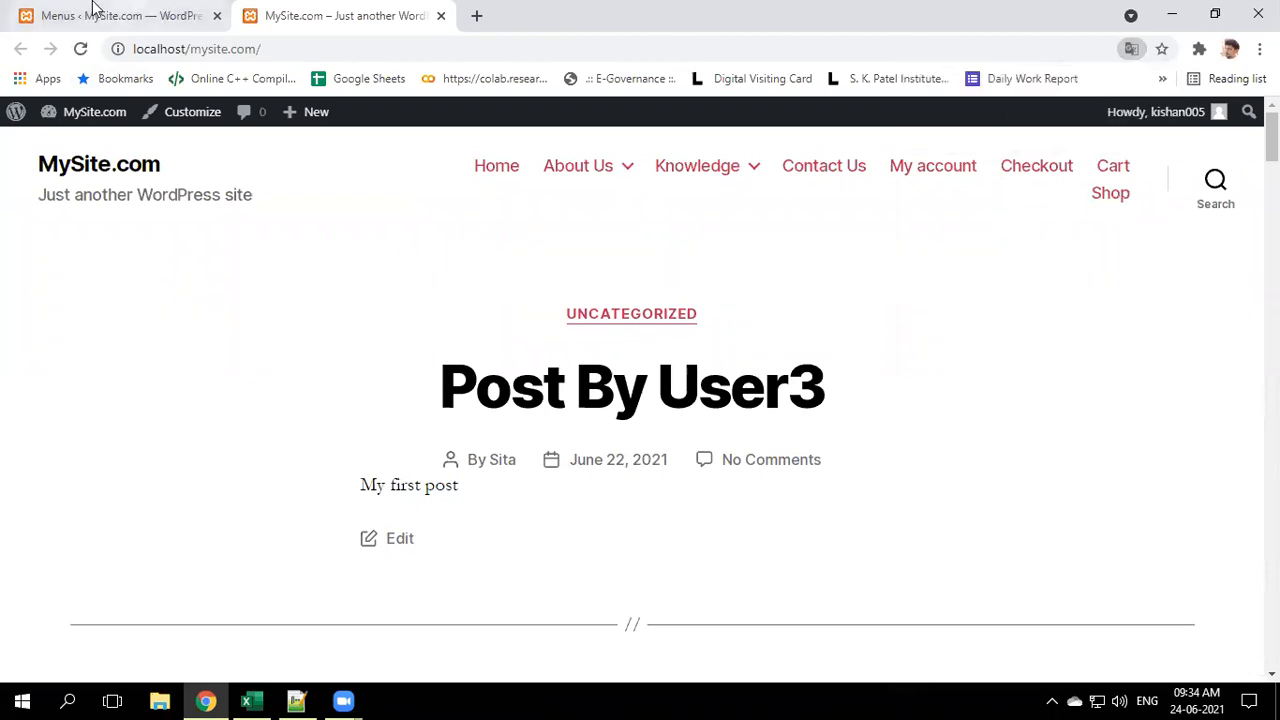
# Add a custom link to Main Menu with the URL # and the link text Shopping
pyautogui.click(100, 15)
pyautogui.scroll(-1, 286, 374)
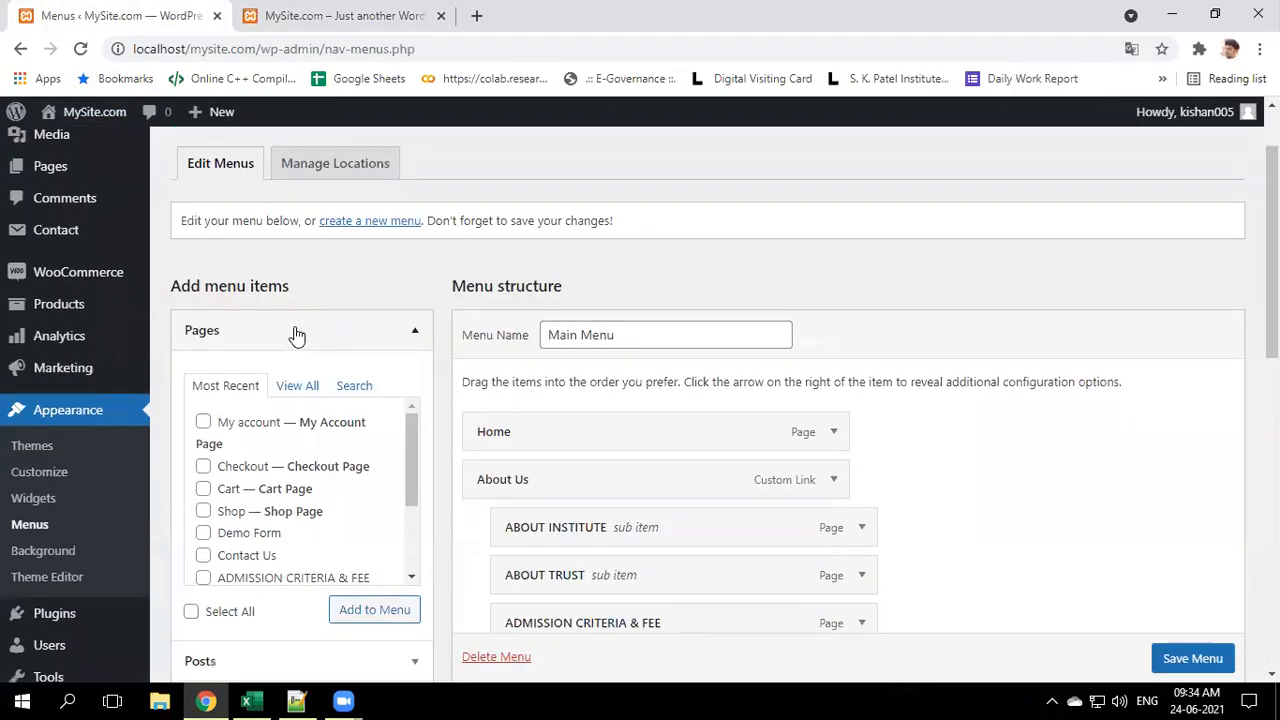
pyautogui.click(295, 332)
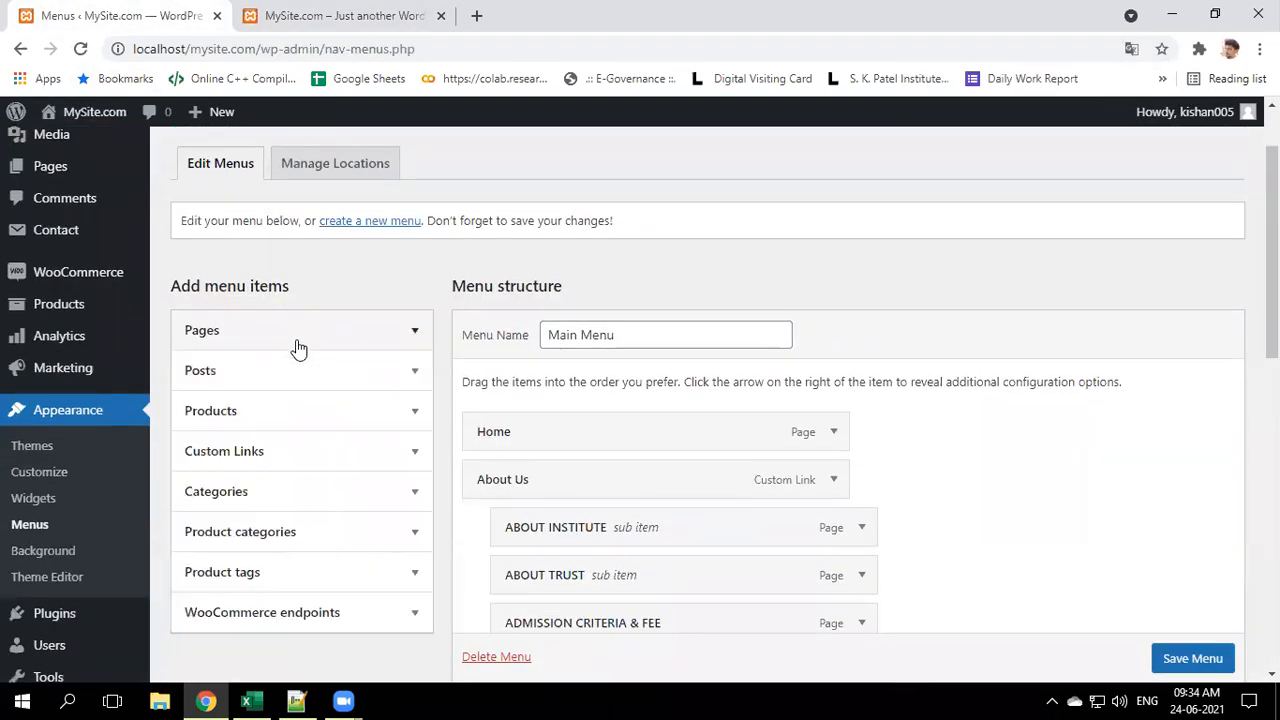
pyautogui.click(266, 457)
pyautogui.click(298, 507)
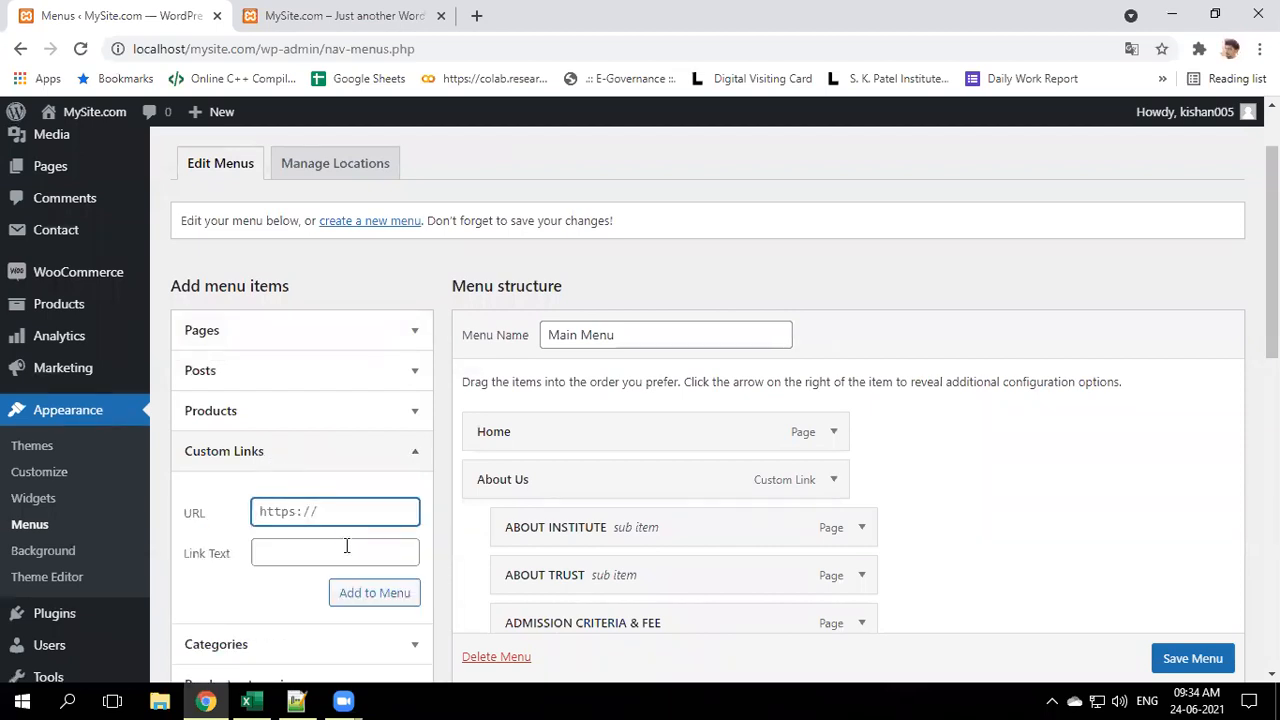
pyautogui.click(347, 545)
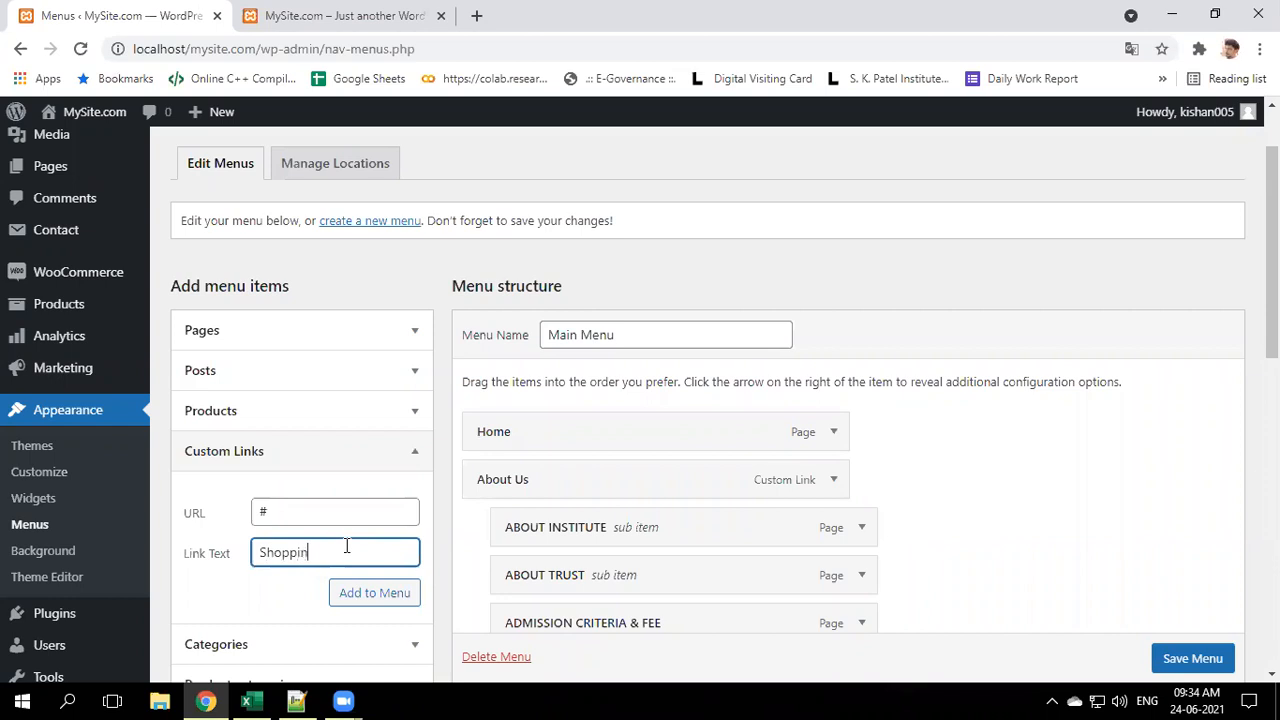
pyautogui.click(358, 593)
# Place Shopping after Contact Us, nest Shop, My account, Cart and Checkout under it in that order, and save the menu
pyautogui.scroll(-4, 503, 589)
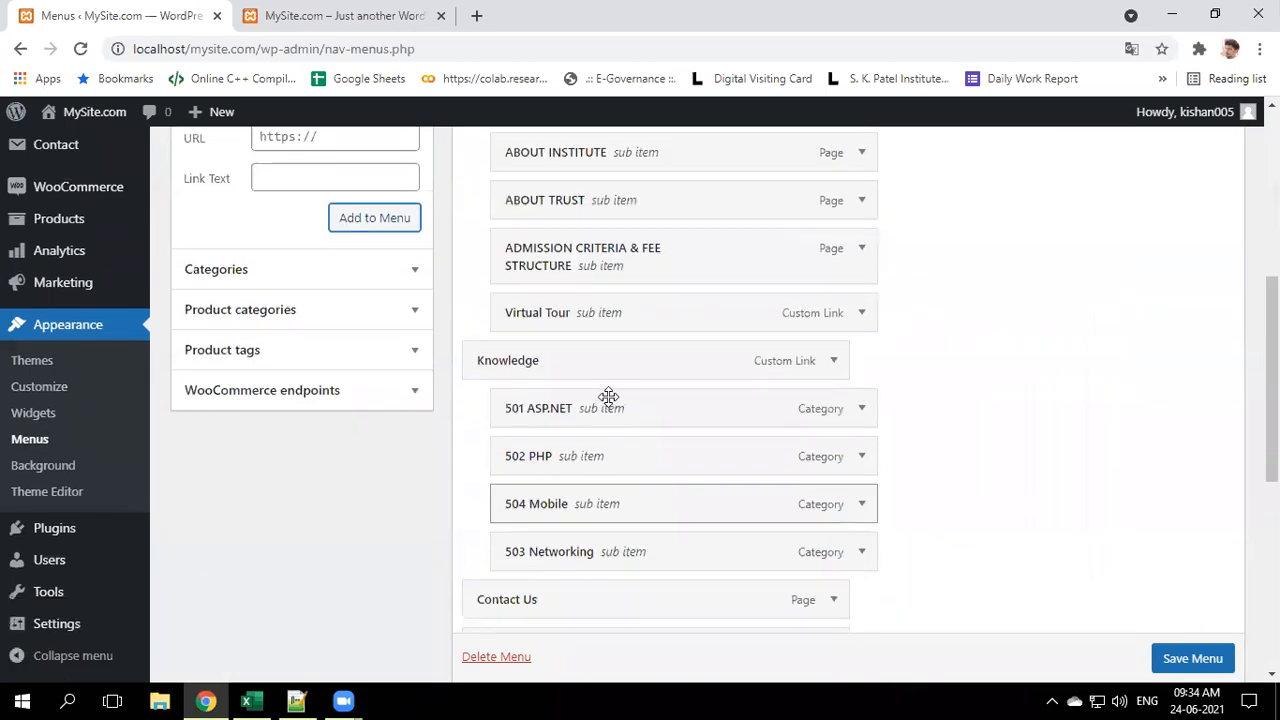
pyautogui.scroll(-4, 608, 397)
pyautogui.moveTo(610, 479); pyautogui.dragTo(606, 295)
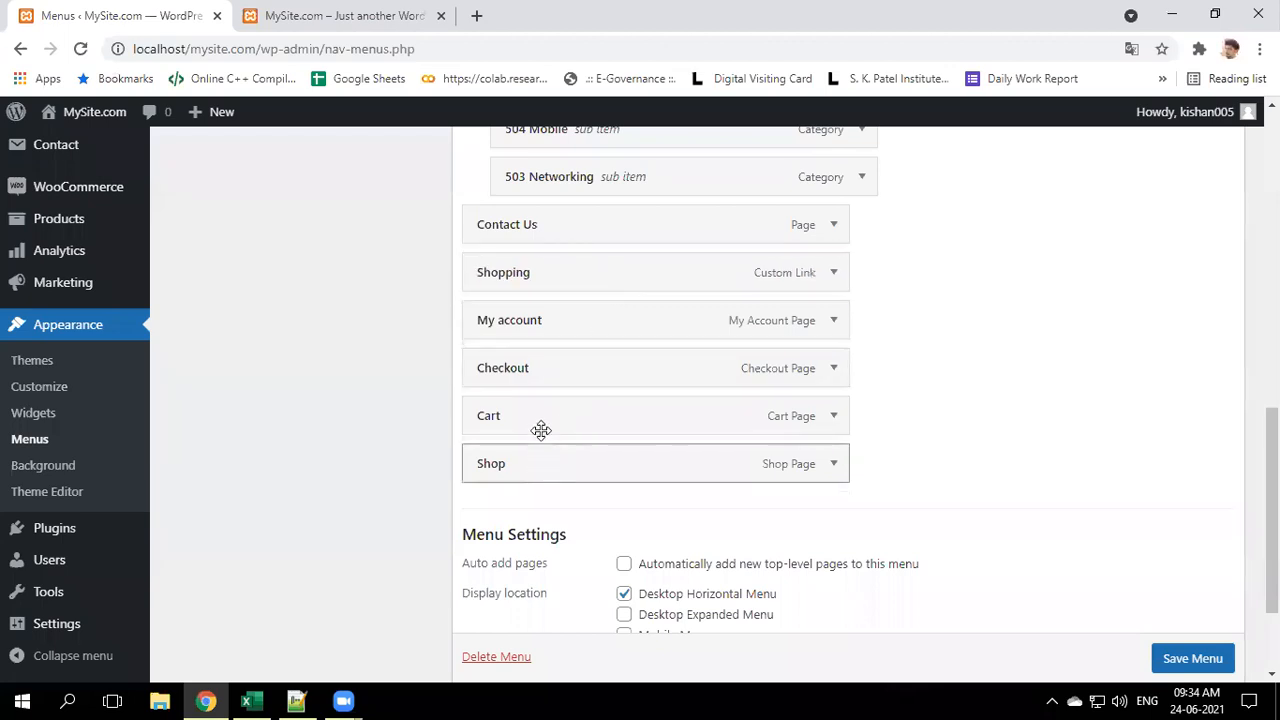
pyautogui.moveTo(534, 323); pyautogui.dragTo(580, 328)
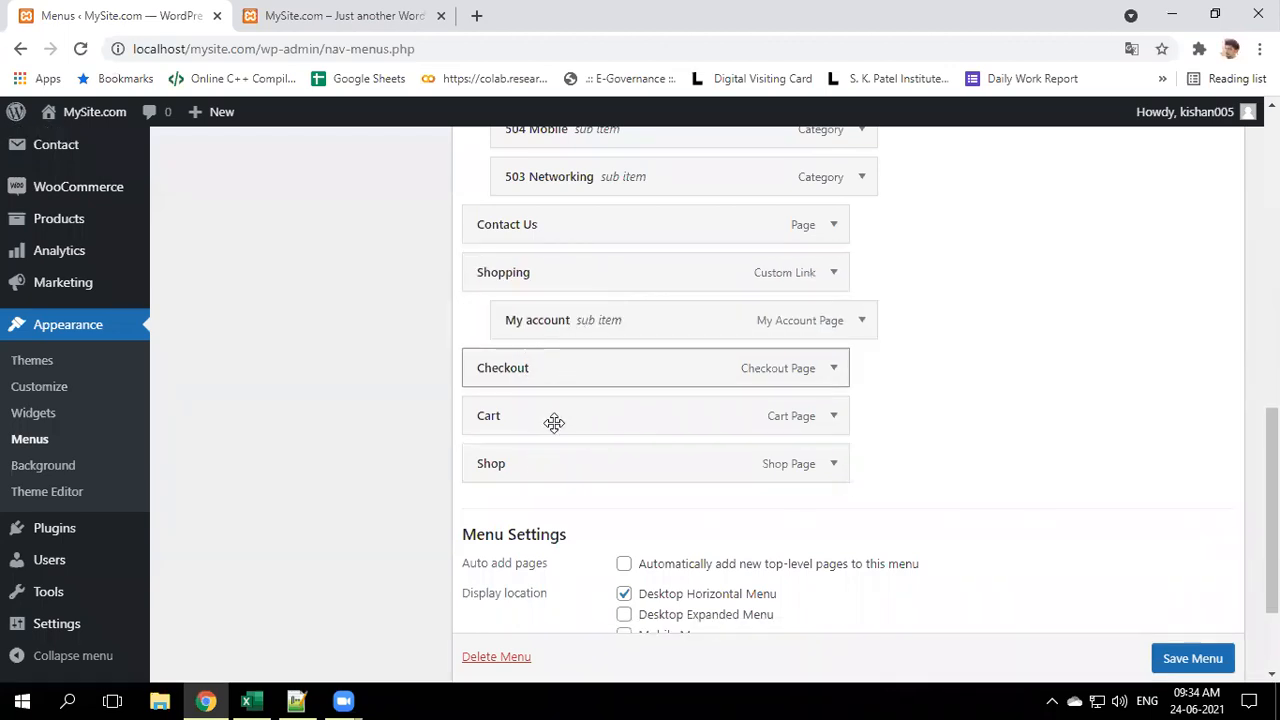
pyautogui.moveTo(543, 454); pyautogui.dragTo(578, 312)
pyautogui.moveTo(554, 423); pyautogui.dragTo(591, 462)
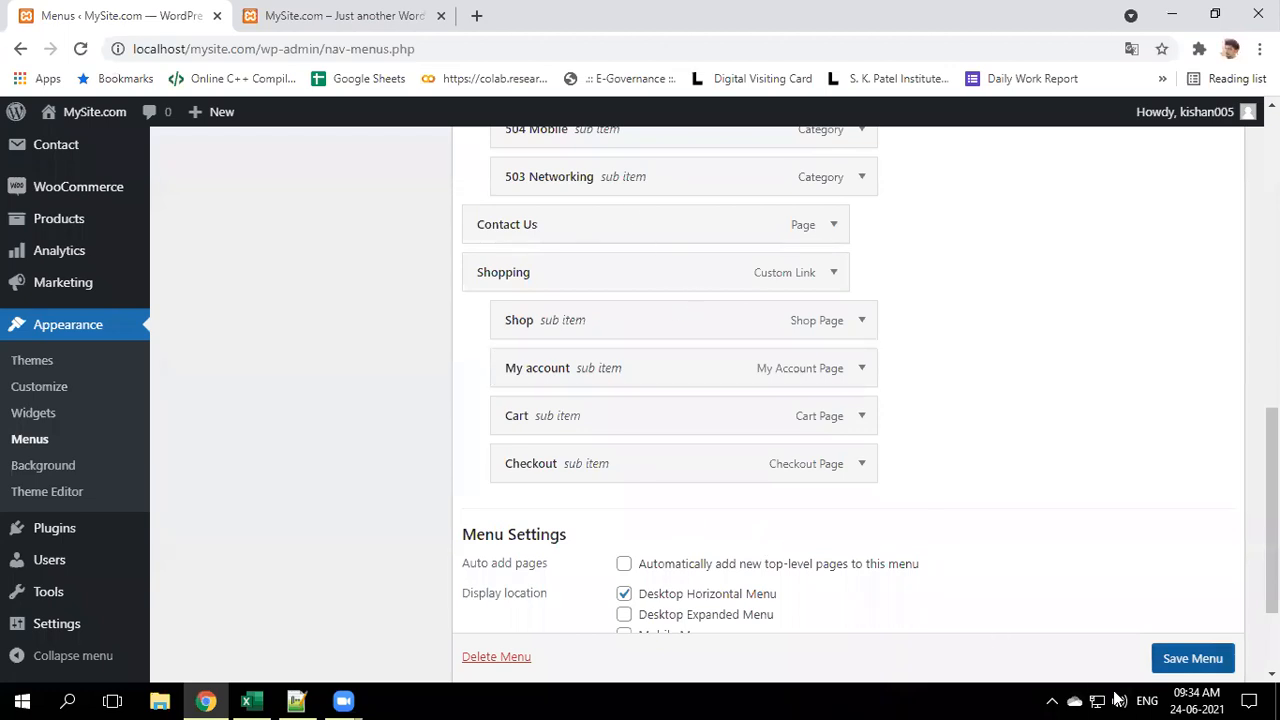
pyautogui.press('Return')
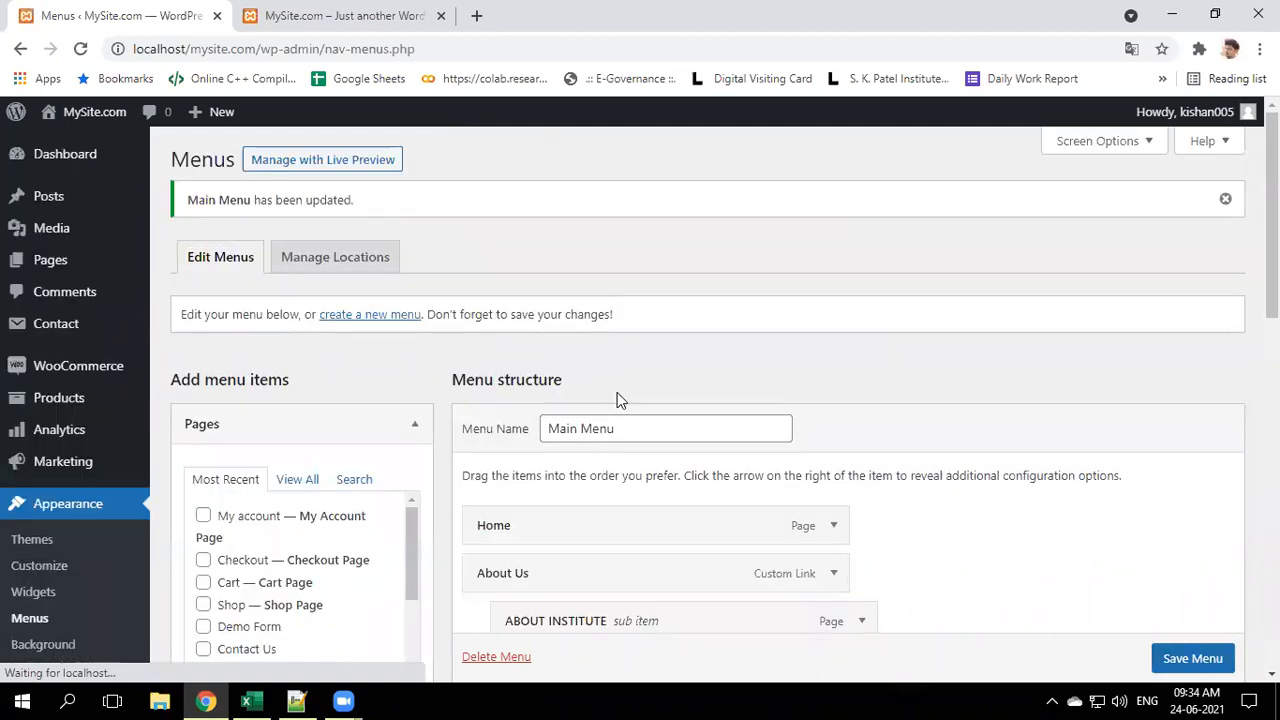
# Reload the live site's front page and open the My account page from the Shopping submenu
pyautogui.click(378, 8)
pyautogui.click(82, 49)
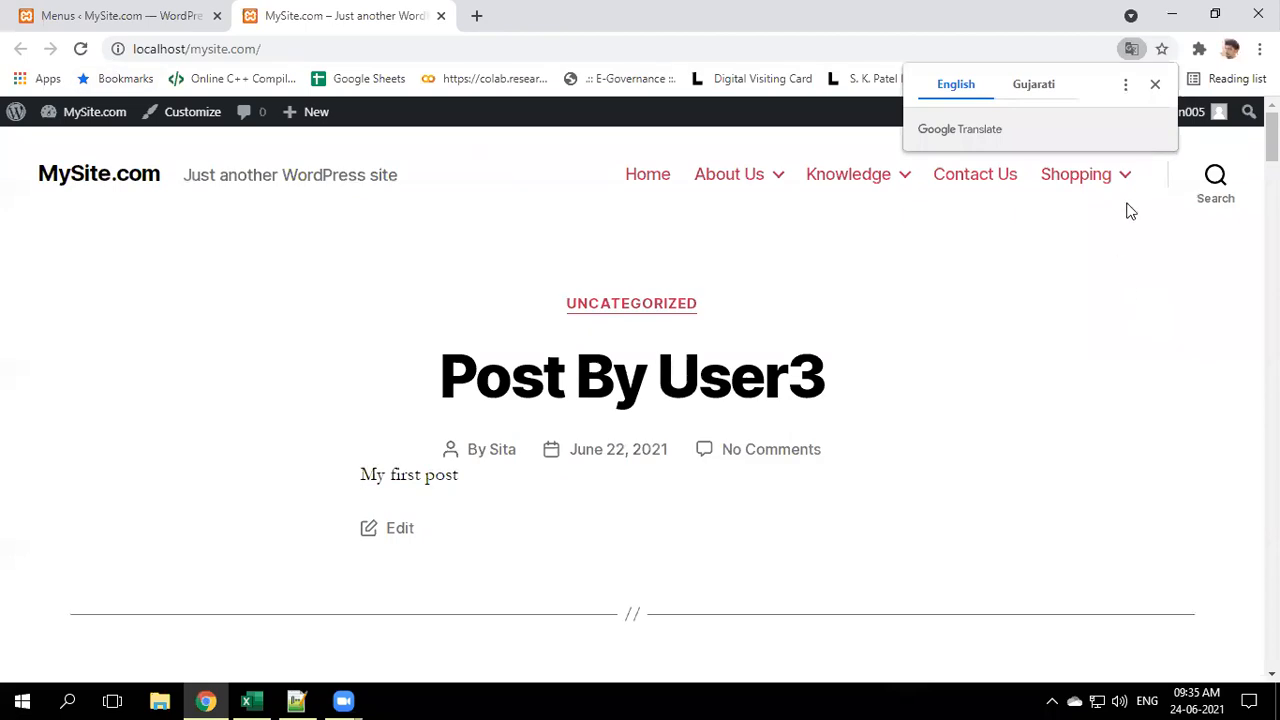
pyautogui.moveTo(1113, 185)
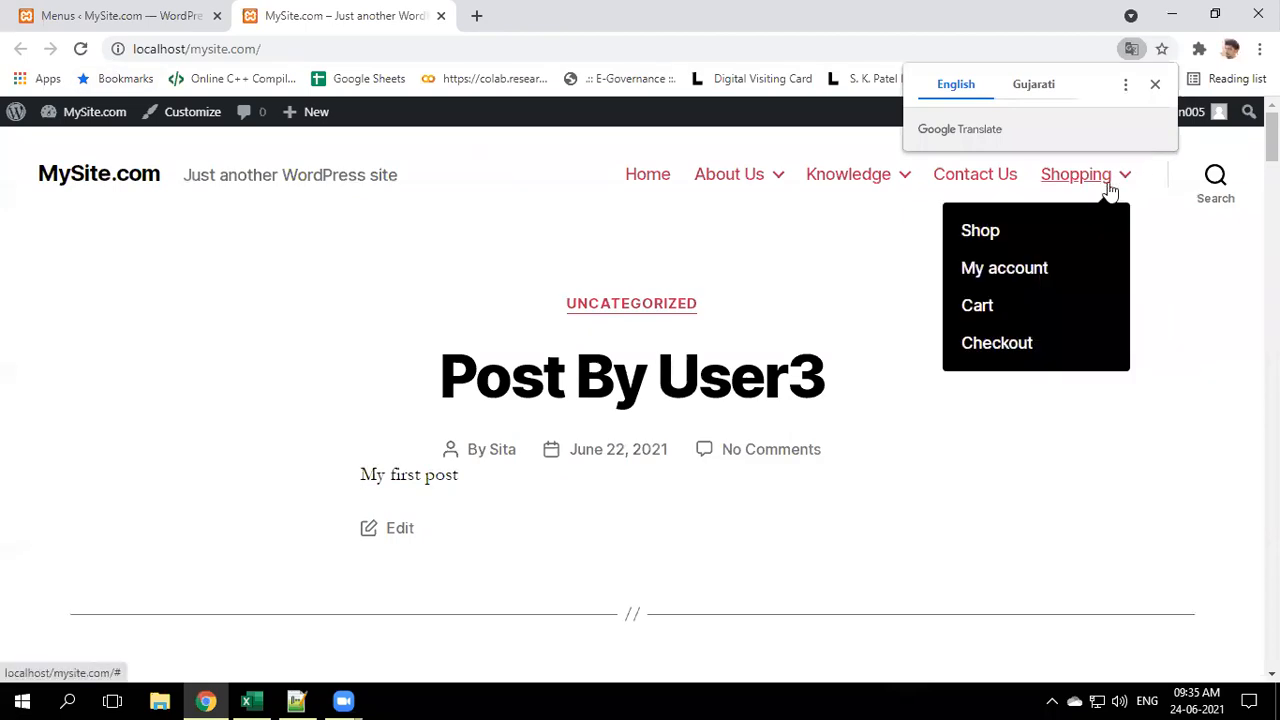
pyautogui.click(986, 272)
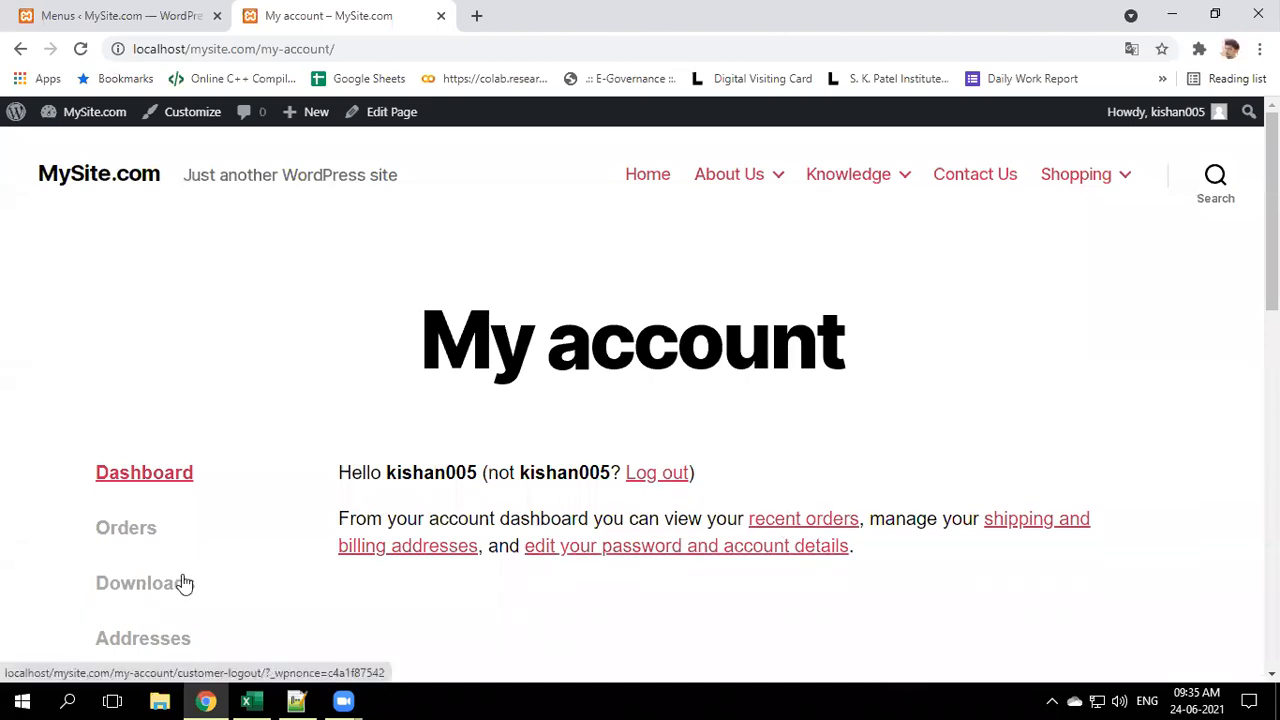
# Open the Addresses section of My account and review its billing and shipping address areas
pyautogui.scroll(-3, 641, 285)
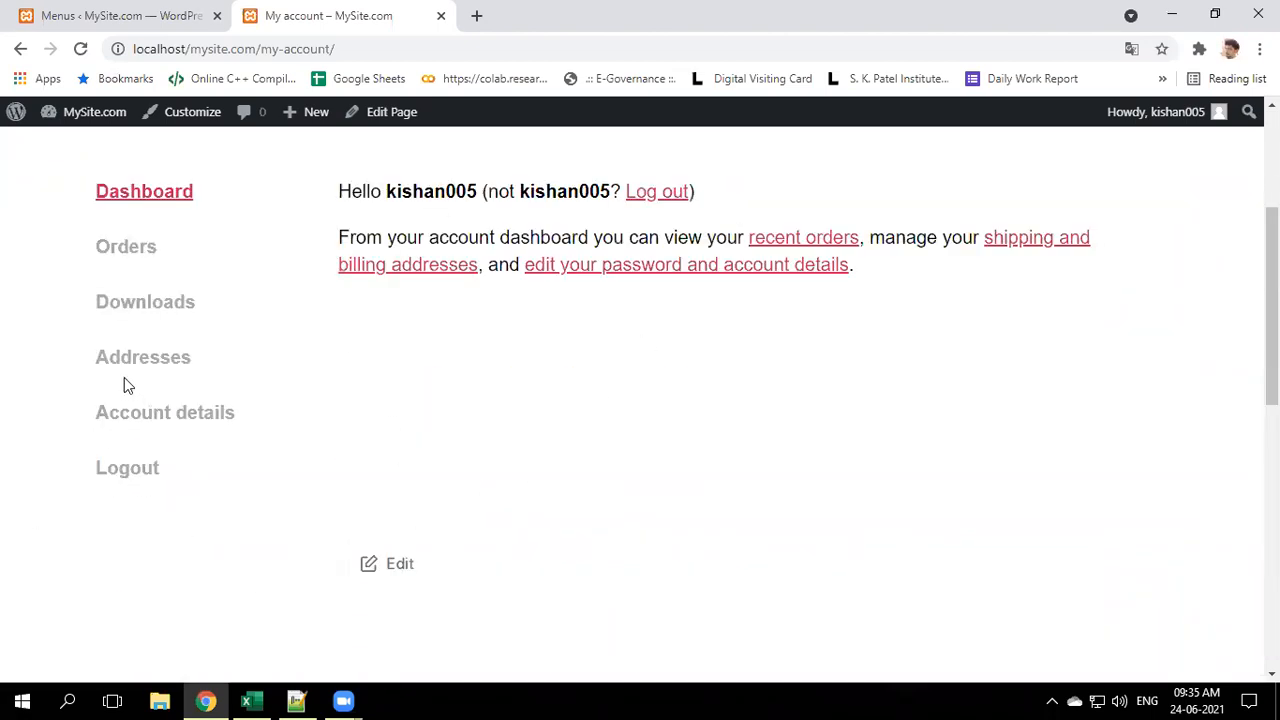
pyautogui.click(152, 362)
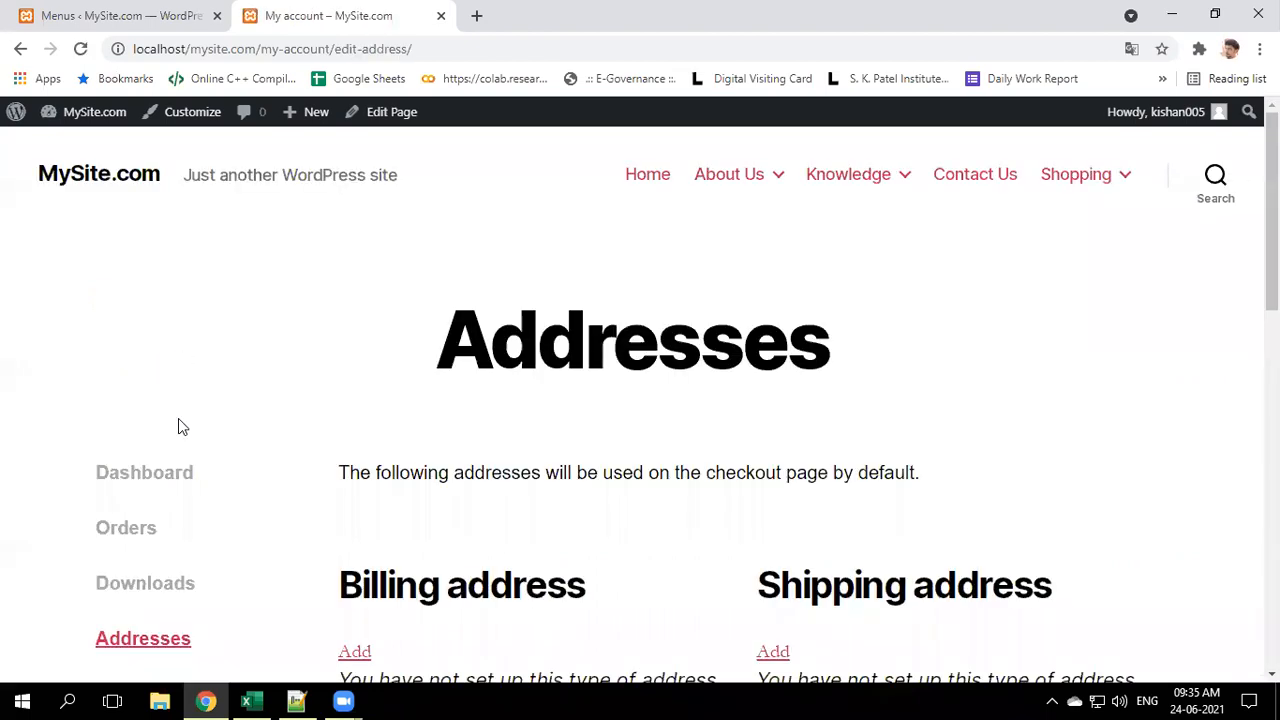
pyautogui.scroll(-5, 180, 426)
pyautogui.scroll(2, 180, 426)
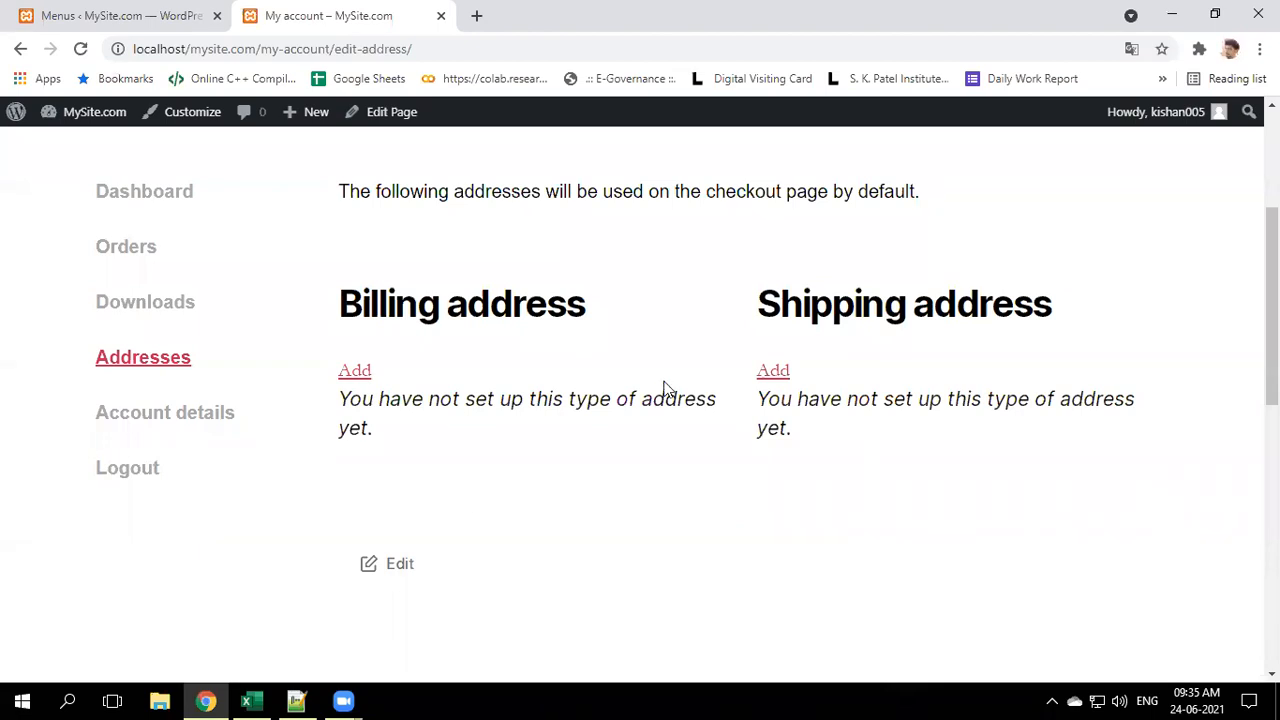
# Open the Shop page from the site's Shopping submenu and highlight the notice below its title
pyautogui.scroll(2, 472, 512)
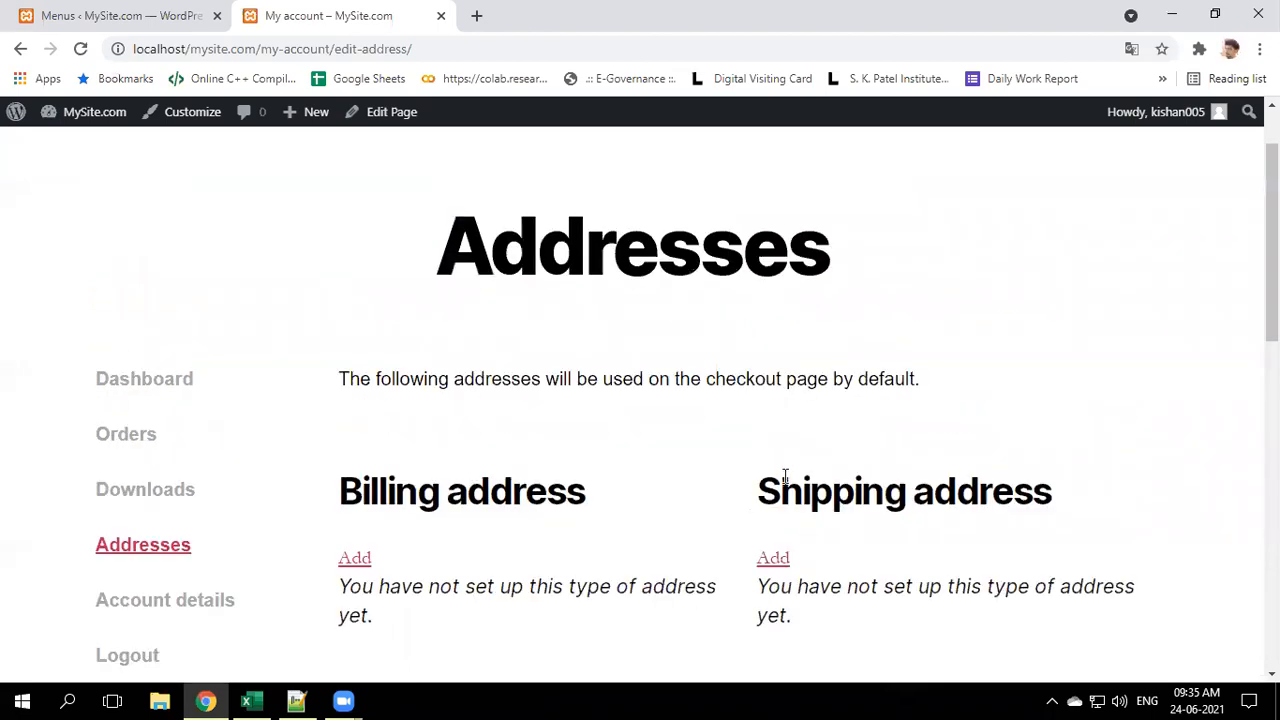
pyautogui.scroll(1, 785, 477)
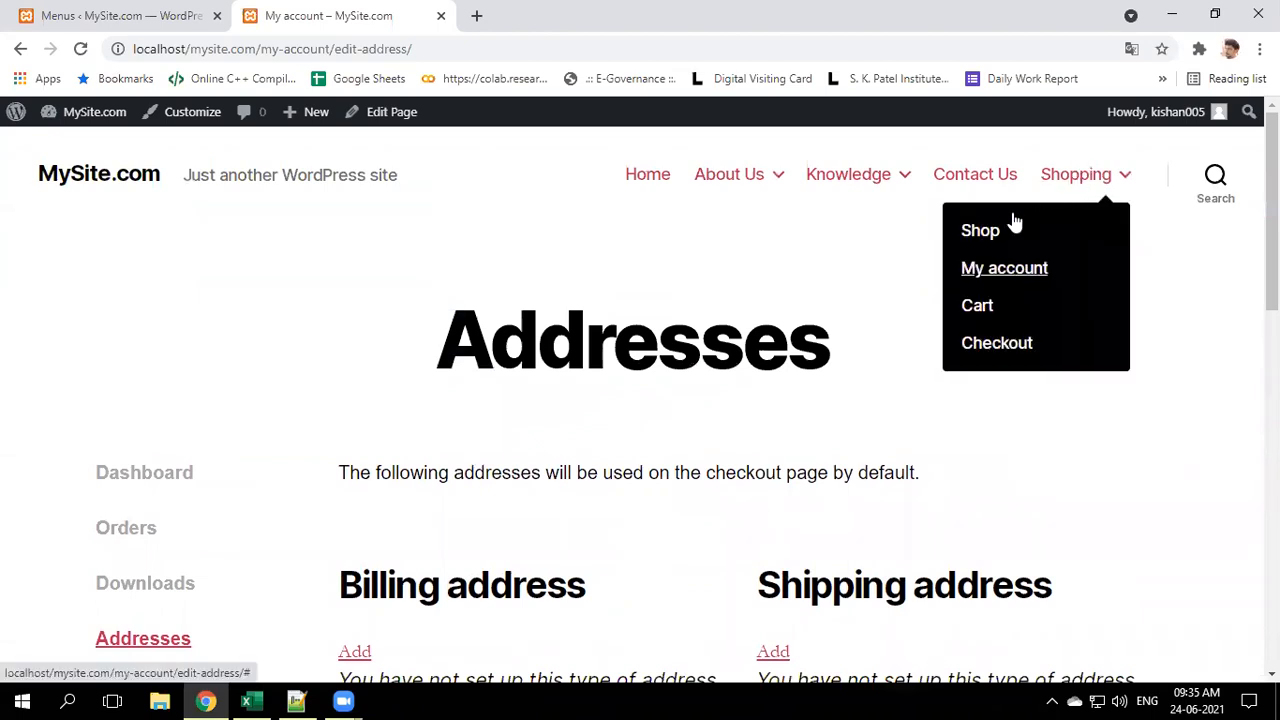
pyautogui.click(984, 236)
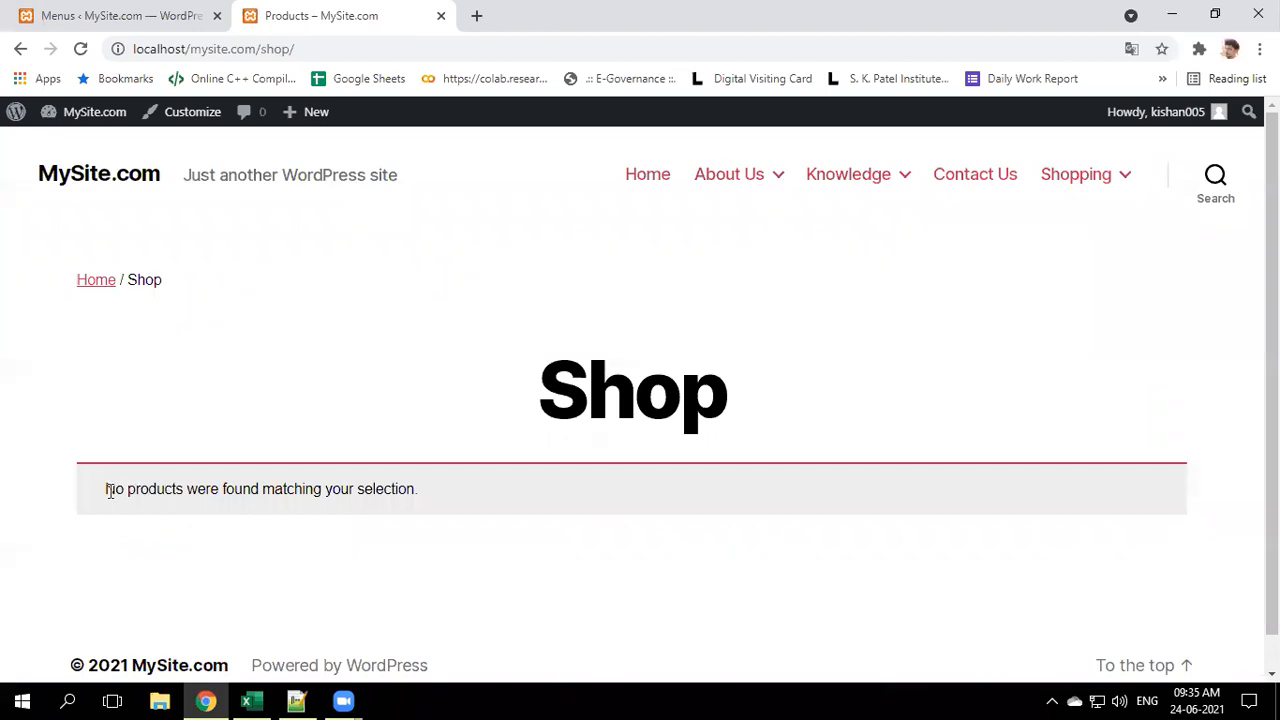
pyautogui.moveTo(103, 489); pyautogui.dragTo(420, 508)
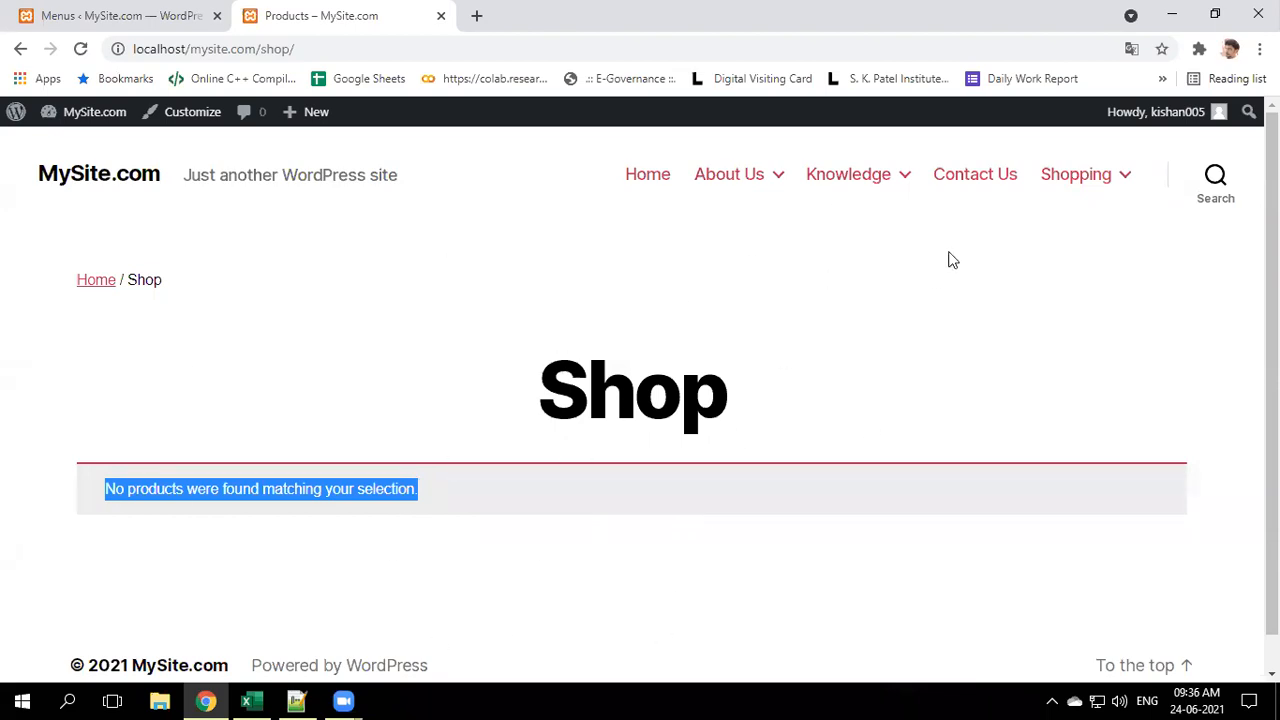
# Switch to Notepad++ and highlight the Store Setup line in the topic outline
pyautogui.click(97, 12)
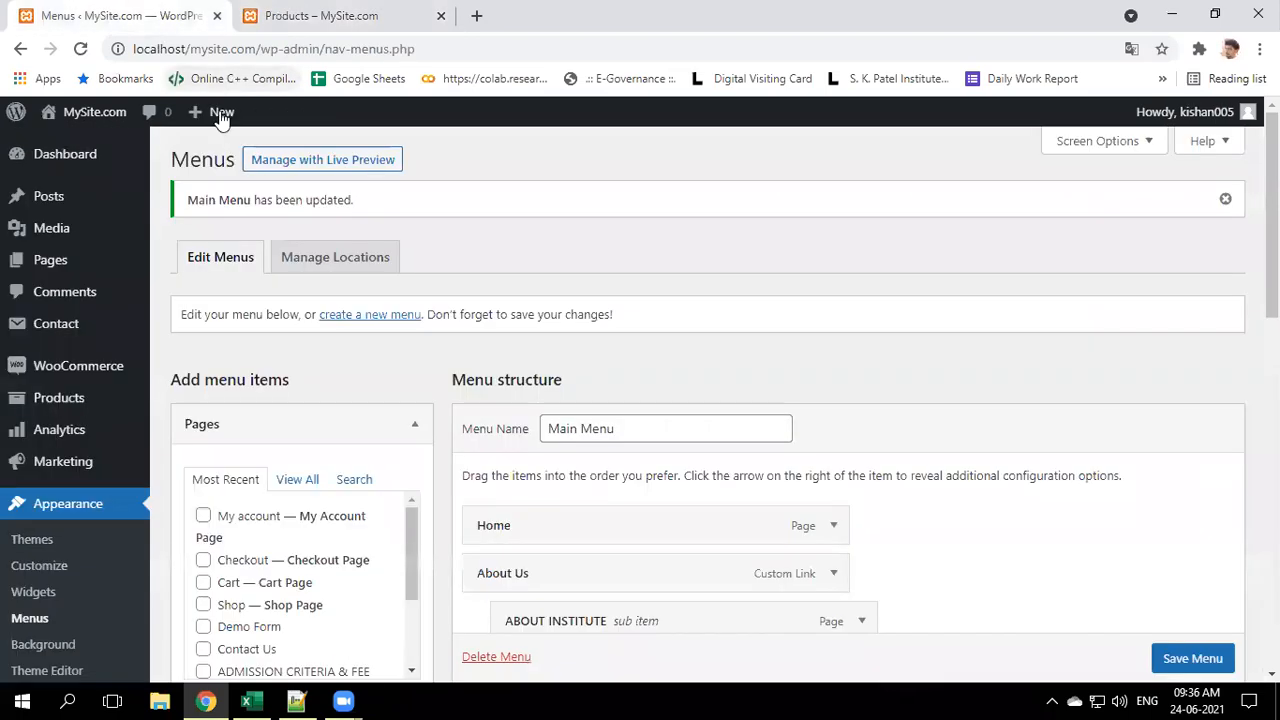
pyautogui.click(296, 701)
pyautogui.click(100, 174)
pyautogui.moveTo(90, 141); pyautogui.dragTo(303, 141)
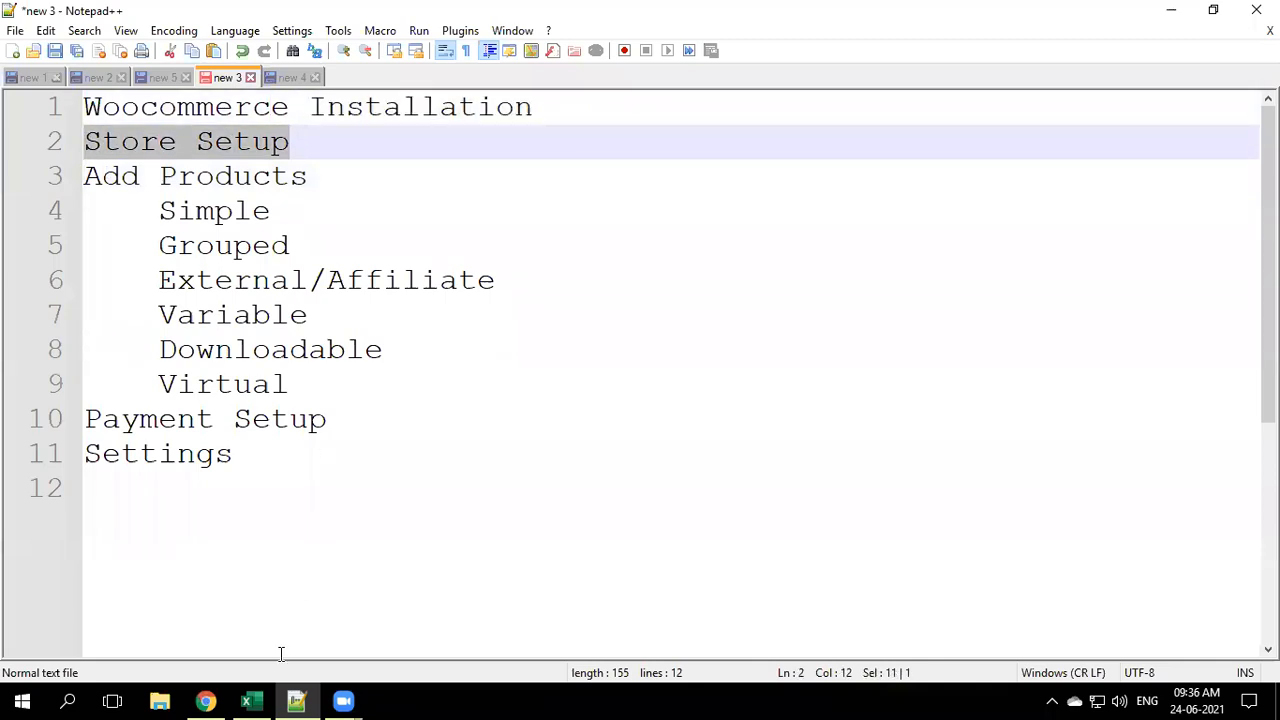
# Return to the live site in Chrome and reopen the Shop page from the Shopping submenu
pyautogui.click(205, 701)
pyautogui.click(324, 16)
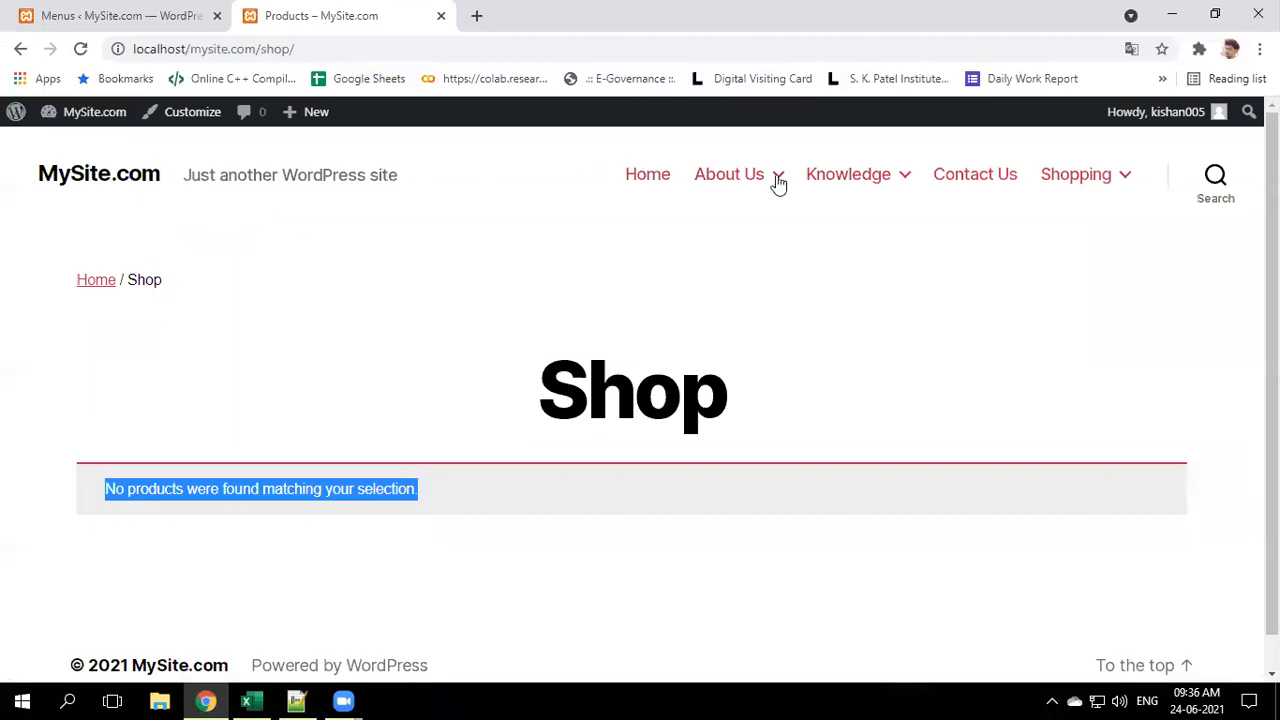
pyautogui.moveTo(1106, 177)
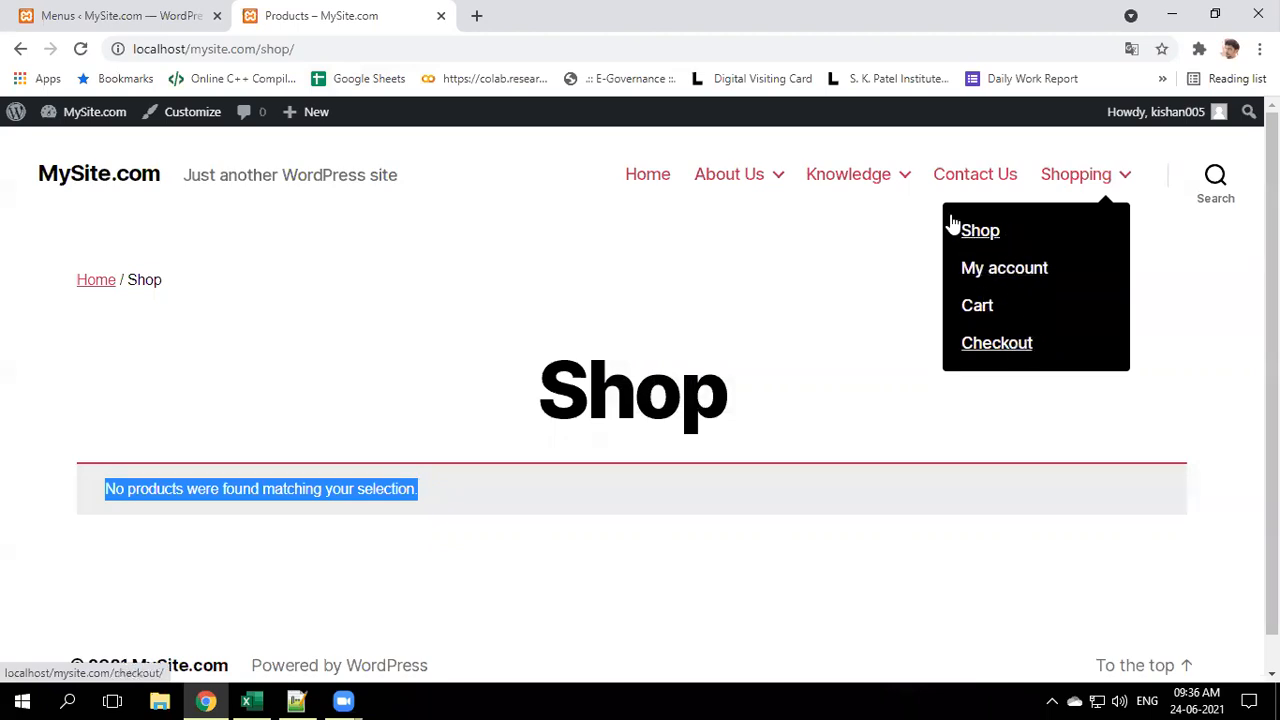
pyautogui.click(1005, 234)
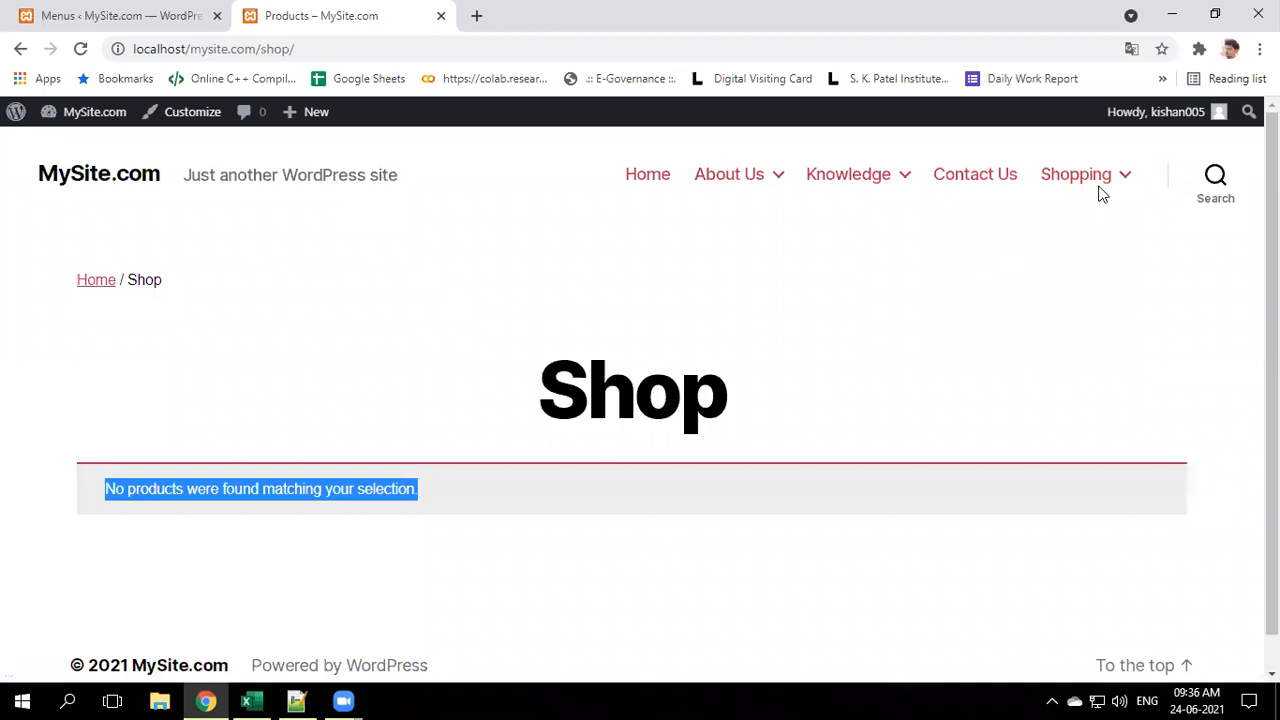
pyautogui.click(985, 238)
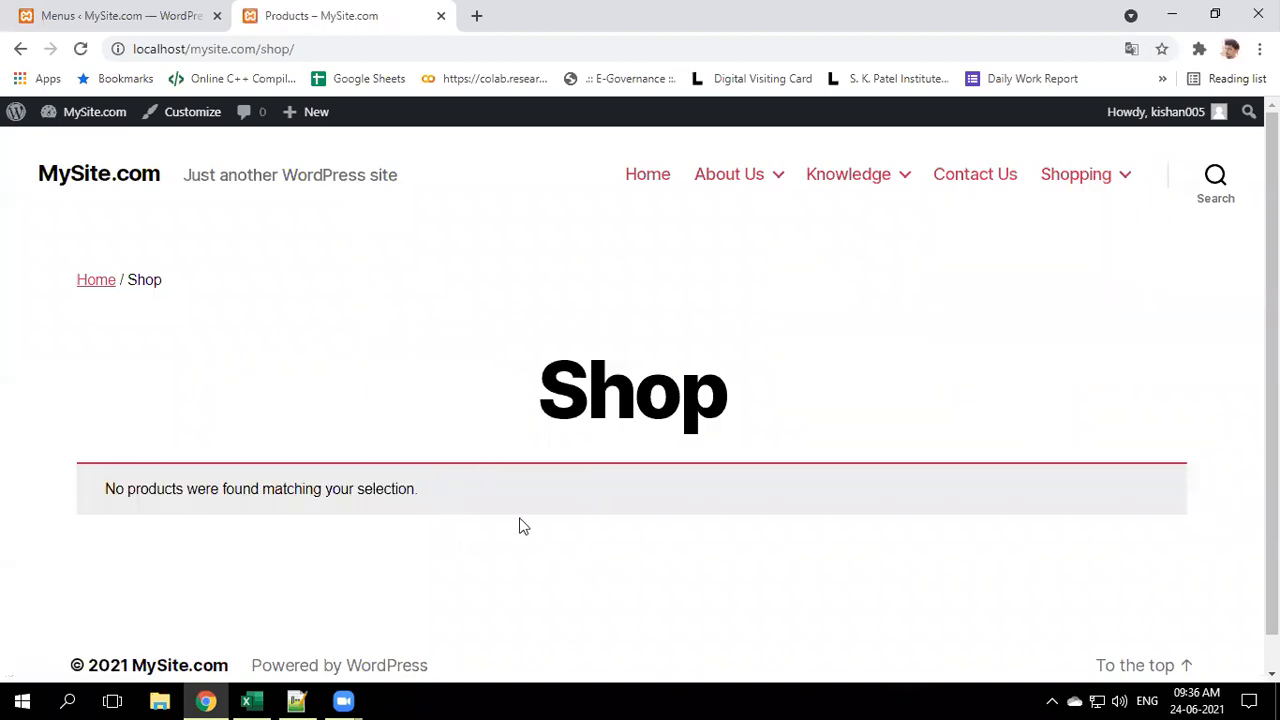
# Switch to Notepad++ and highlight Add Products and the product types from Simple to Virtual in the outline
pyautogui.click(152, 10)
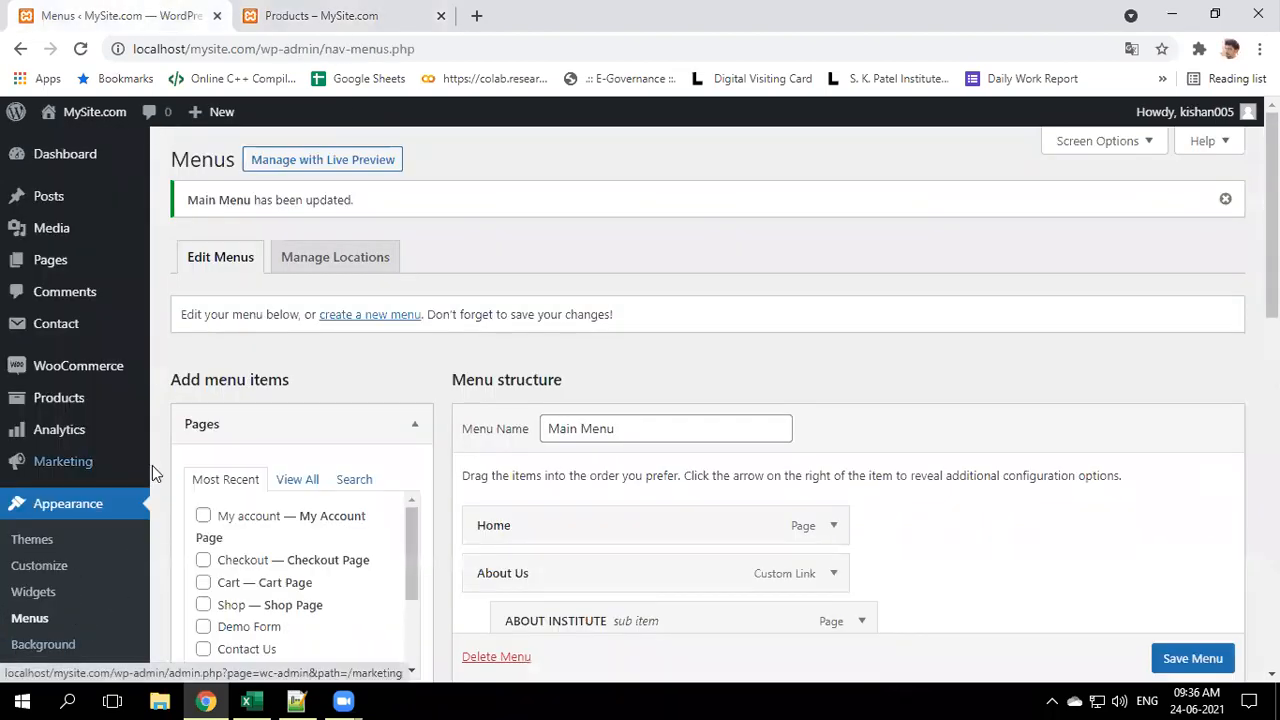
pyautogui.click(298, 700)
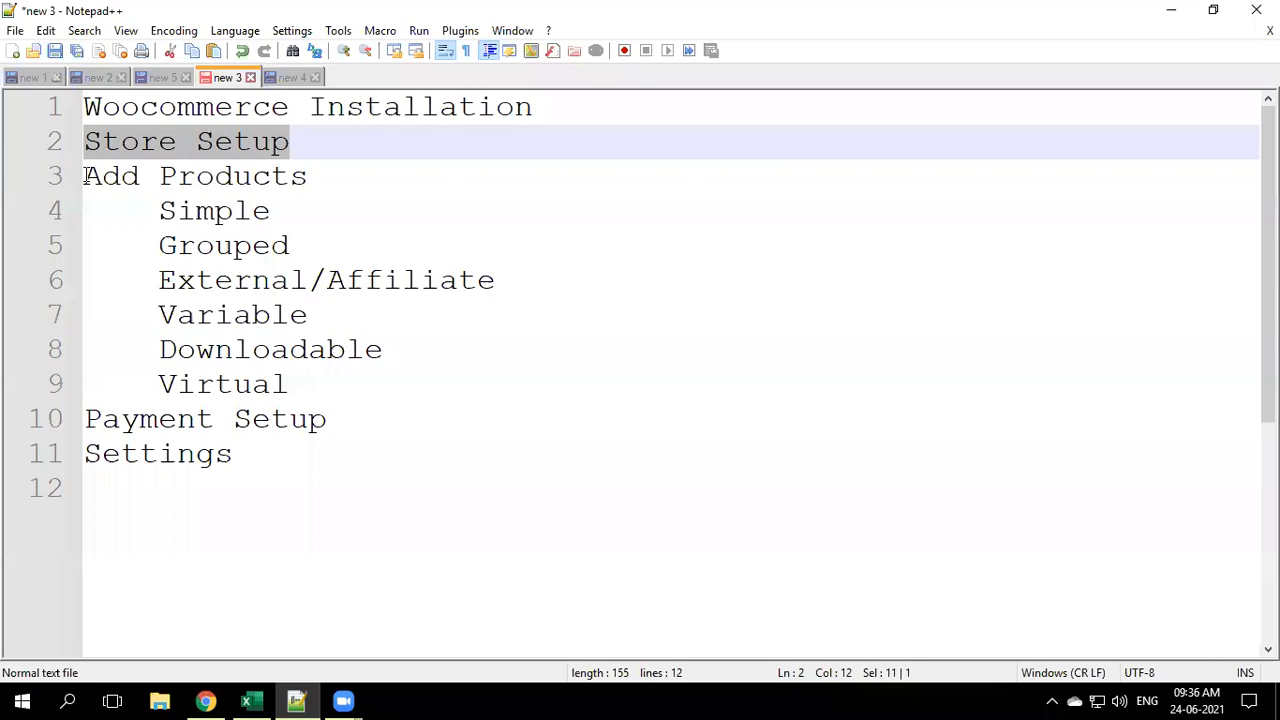
pyautogui.moveTo(92, 177); pyautogui.dragTo(310, 176)
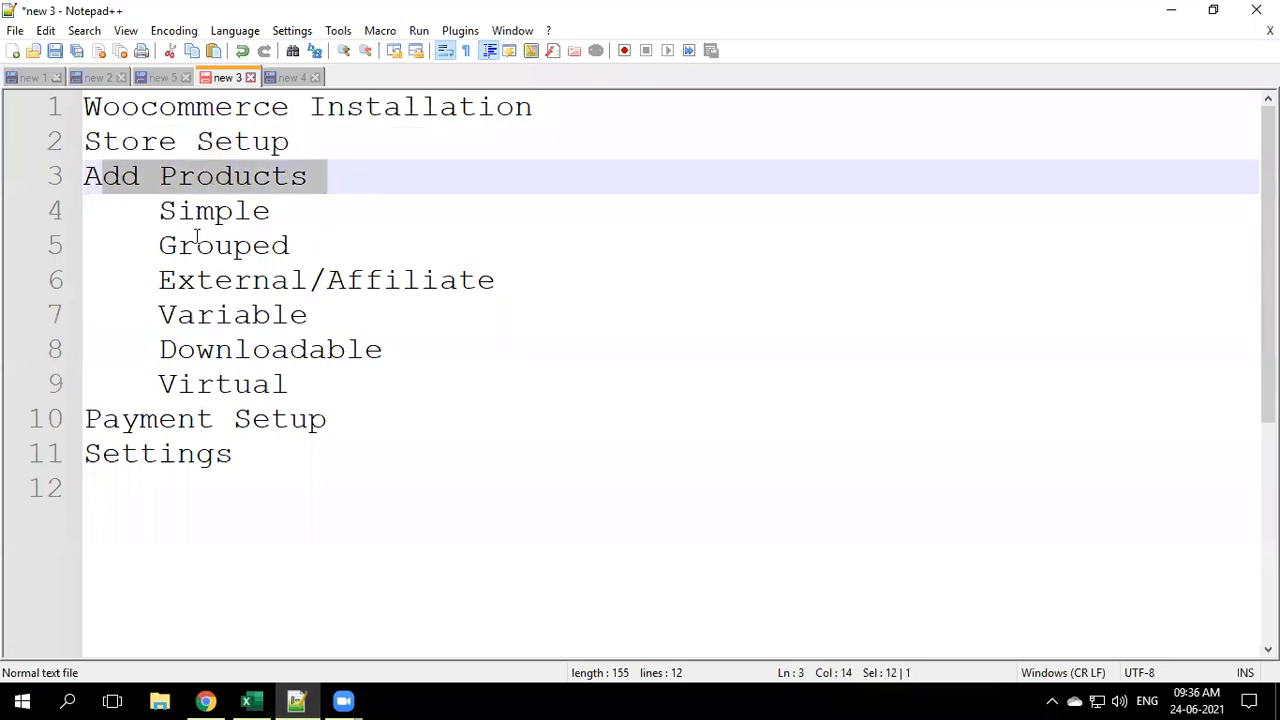
pyautogui.moveTo(157, 214); pyautogui.dragTo(323, 372)
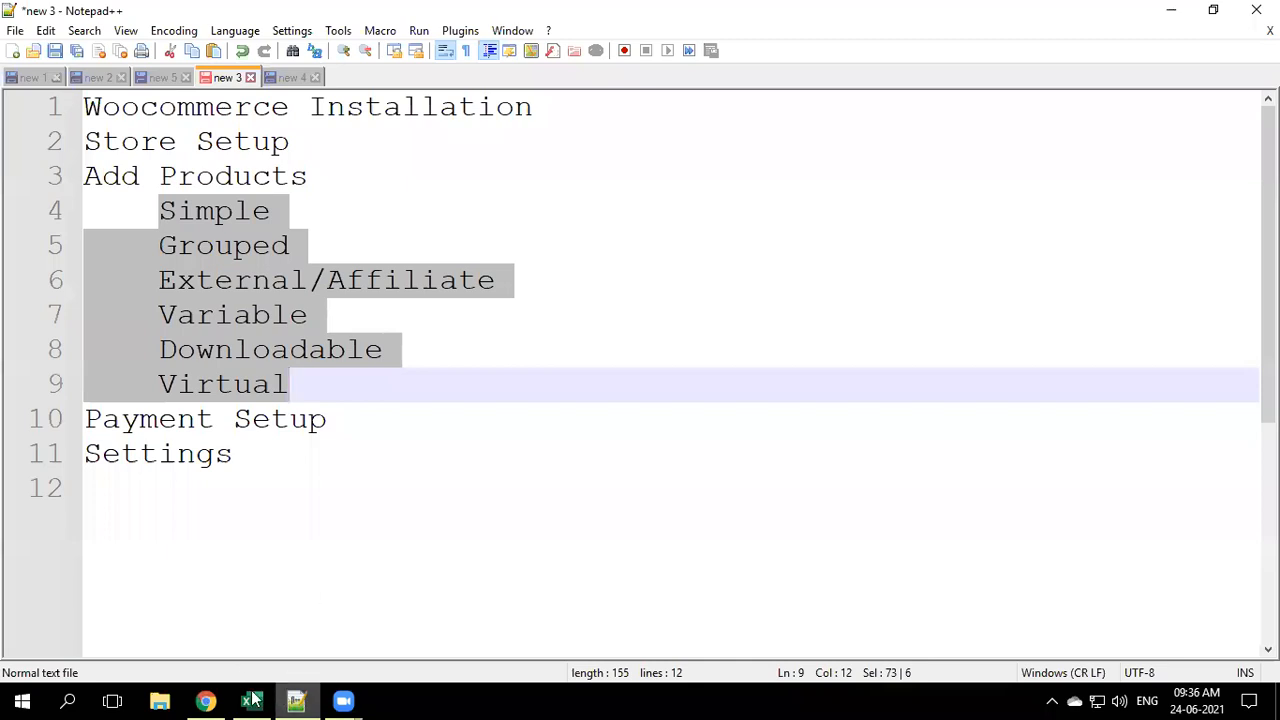
# Return to the WordPress admin in Chrome, open WooCommerce's Add my products setup task, and dismiss the help popup
pyautogui.click(207, 700)
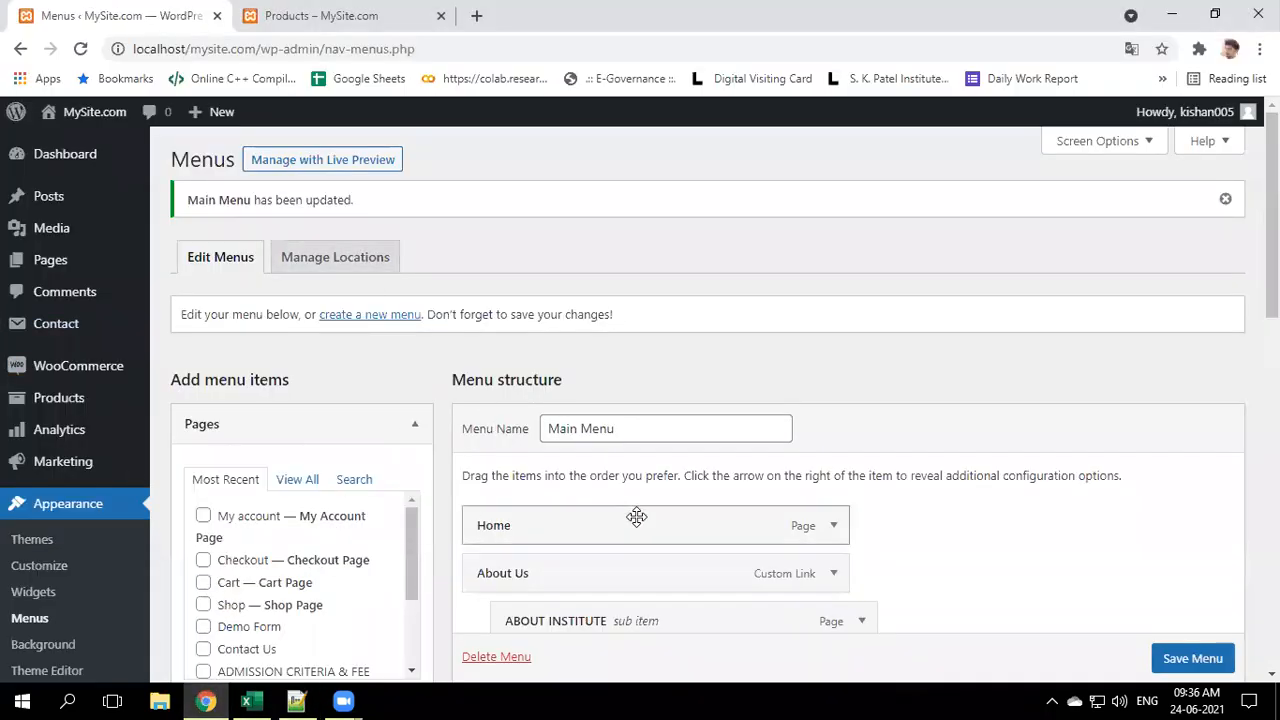
pyautogui.scroll(-1, 634, 517)
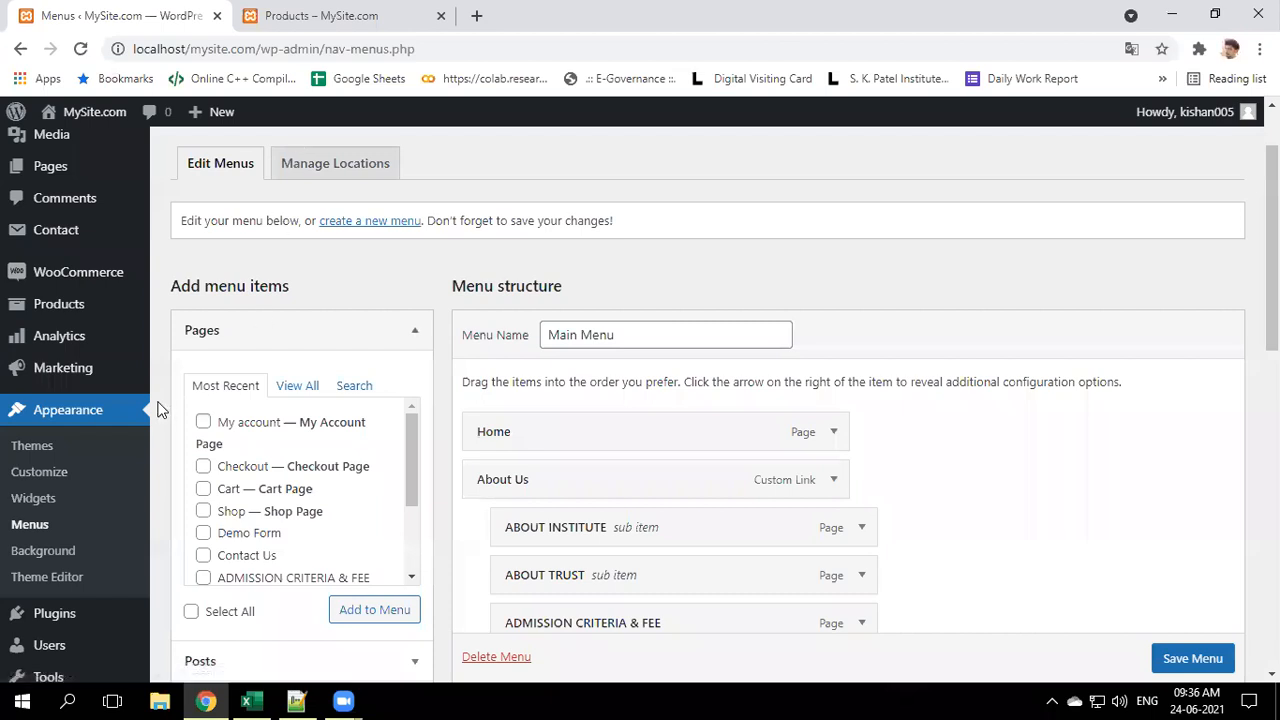
pyautogui.scroll(-1, 166, 366)
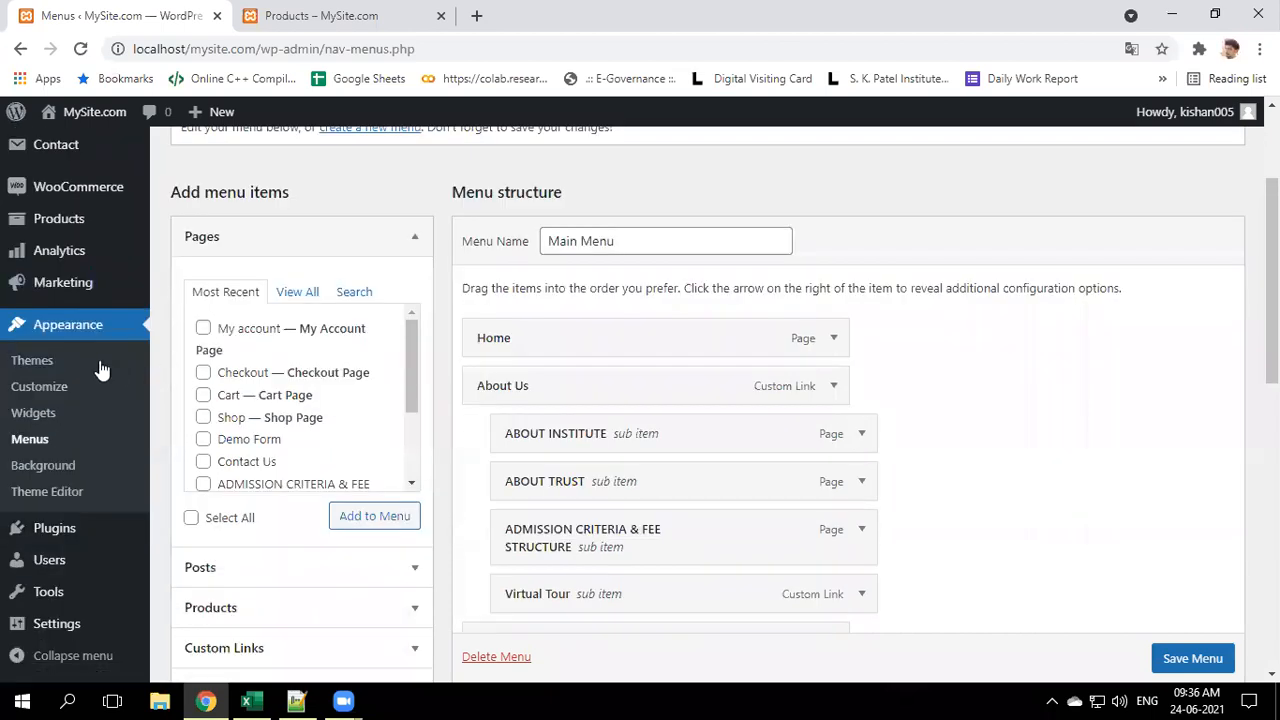
pyautogui.scroll(1, 94, 330)
pyautogui.click(93, 293)
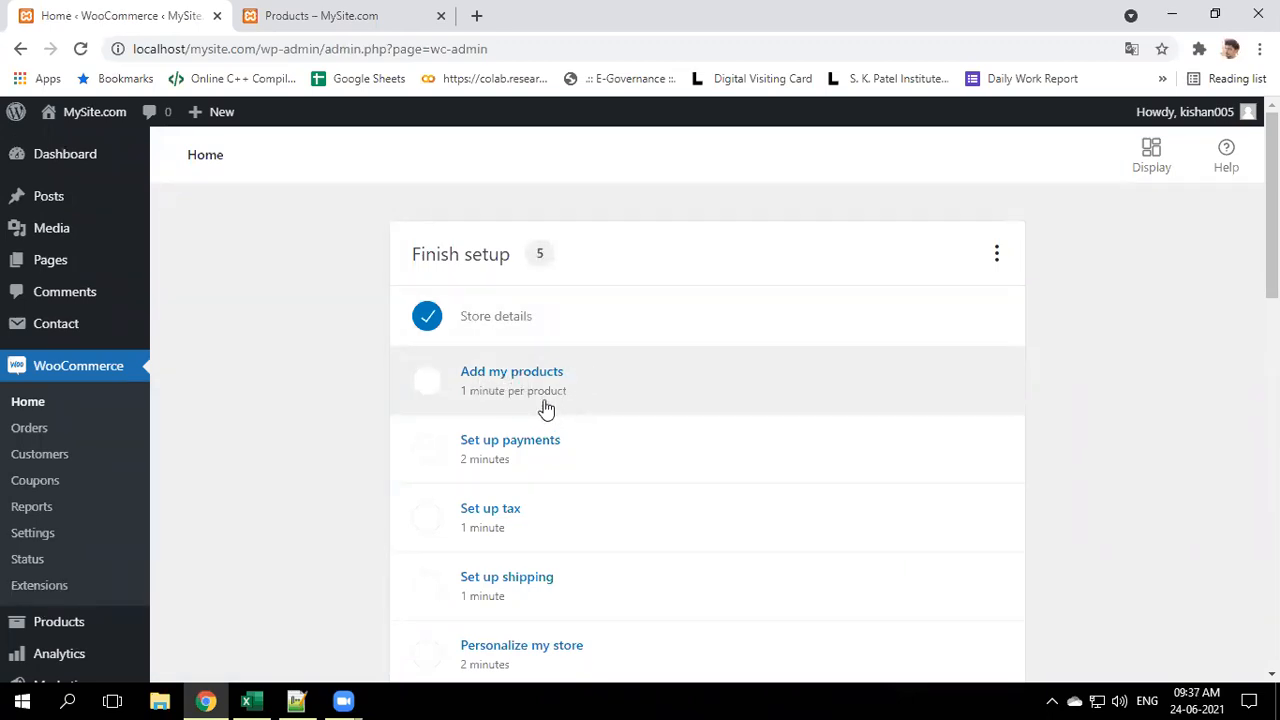
pyautogui.click(506, 378)
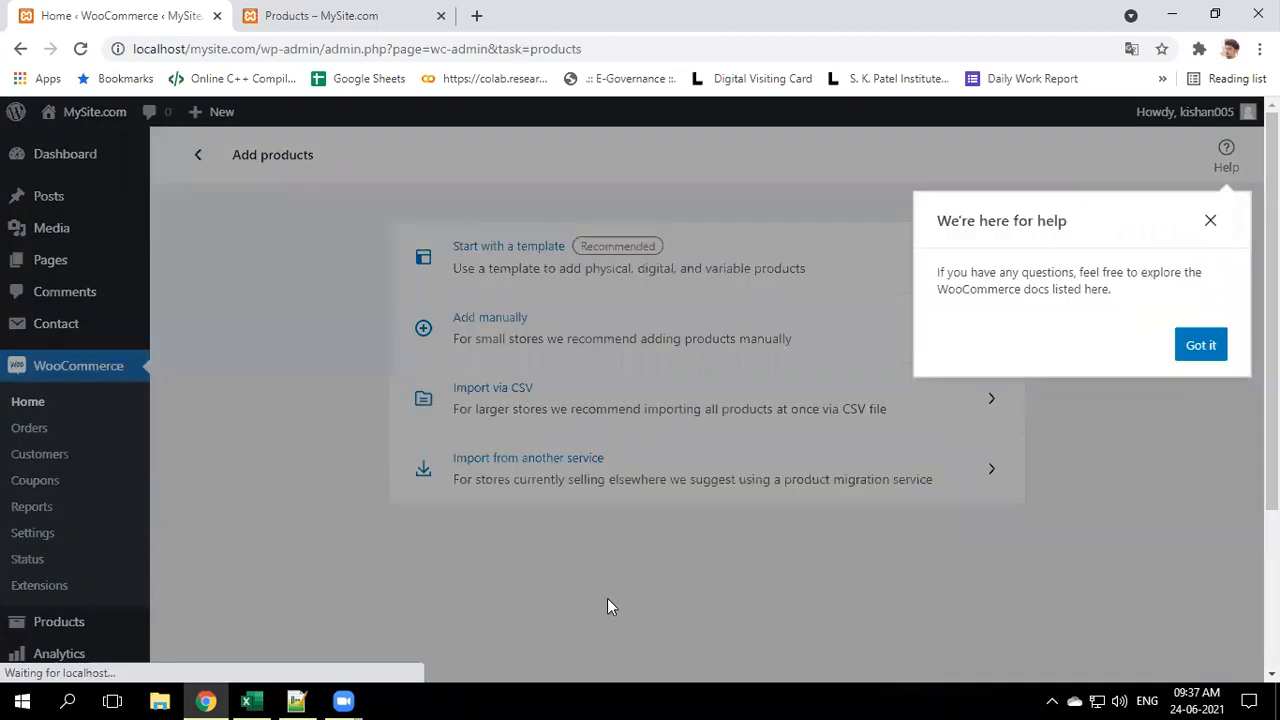
pyautogui.click(1208, 352)
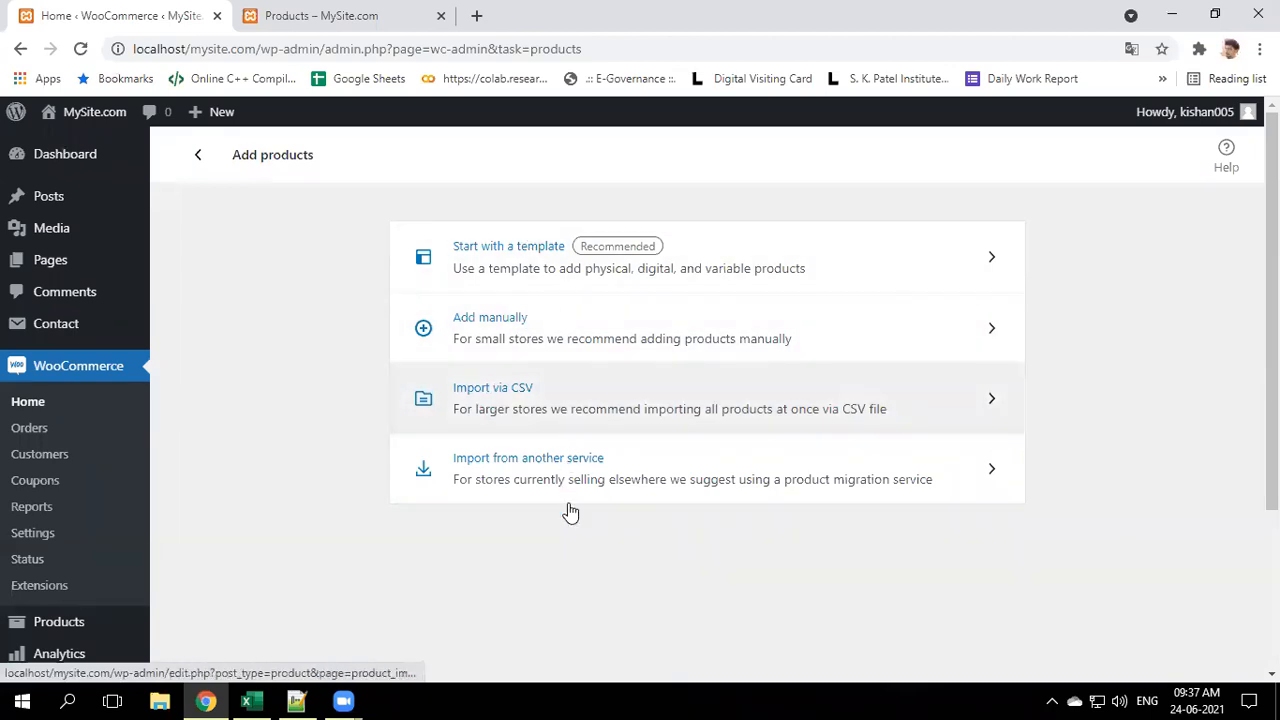
# Start adding a product manually, advance the guided tour to the product type tip, and dismiss the tour
pyautogui.click(516, 326)
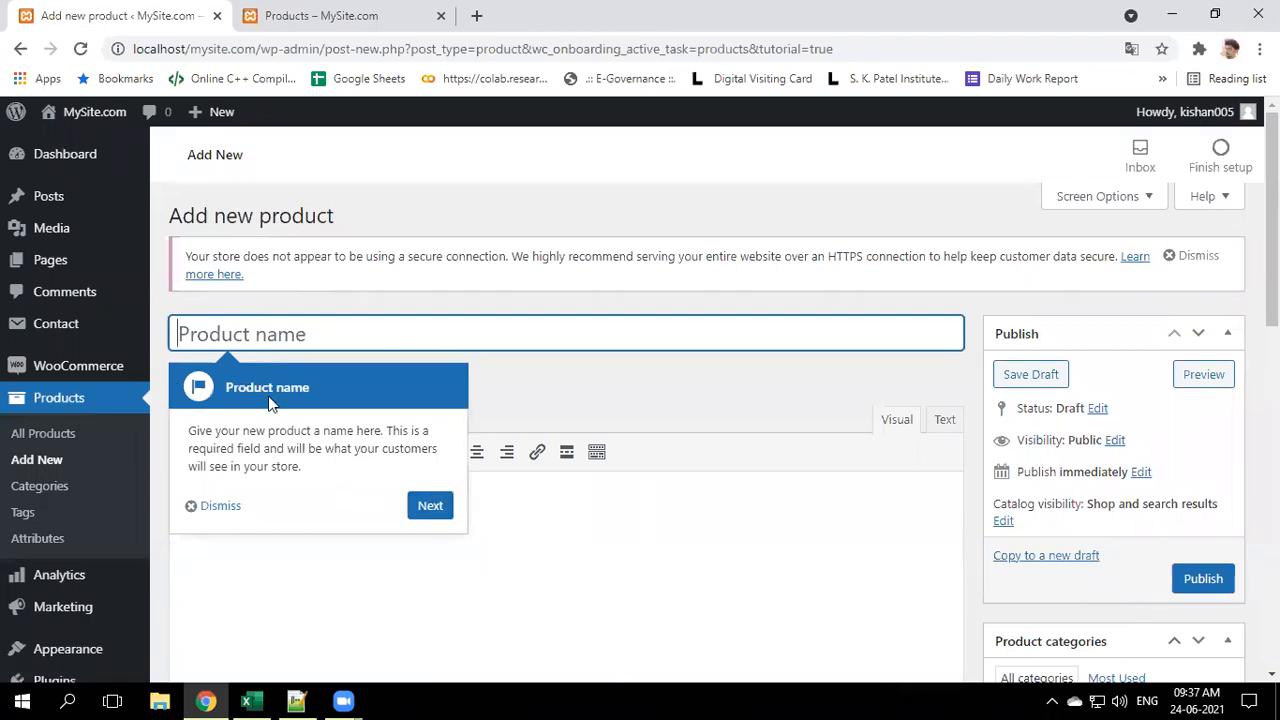
pyautogui.click(429, 507)
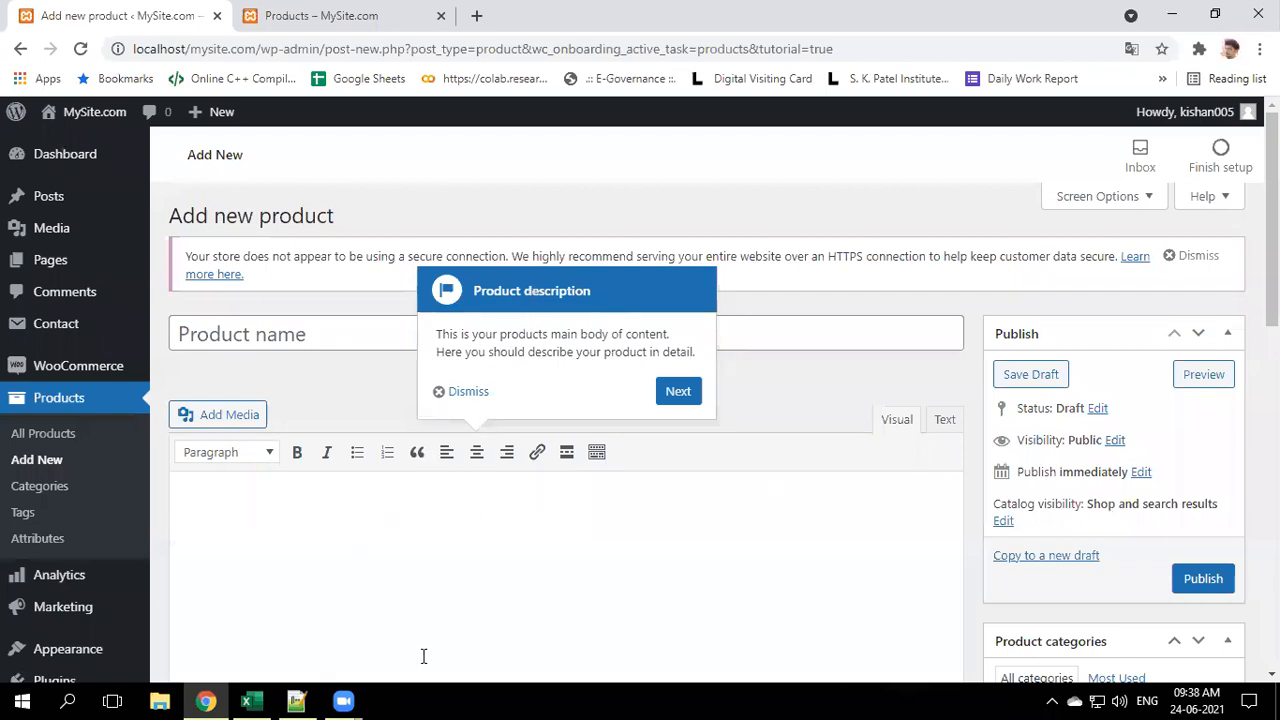
pyautogui.click(678, 392)
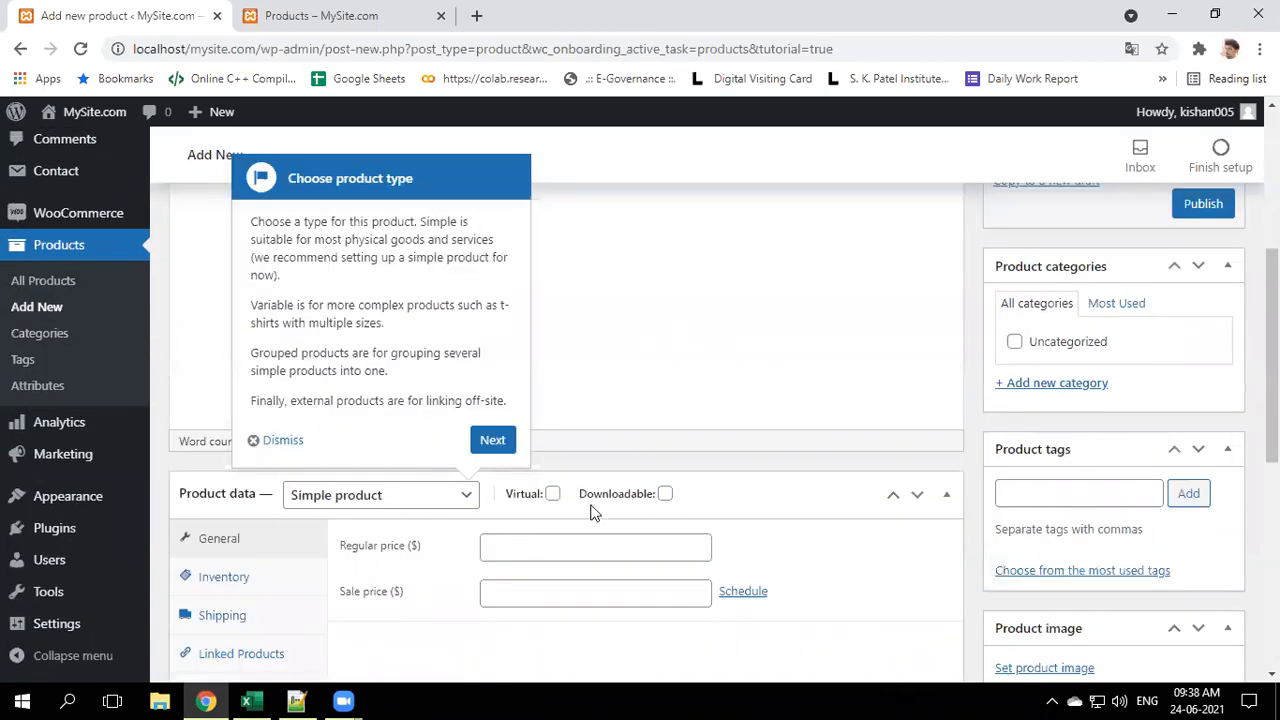
pyautogui.scroll(-4, 380, 525)
pyautogui.scroll(5, 448, 531)
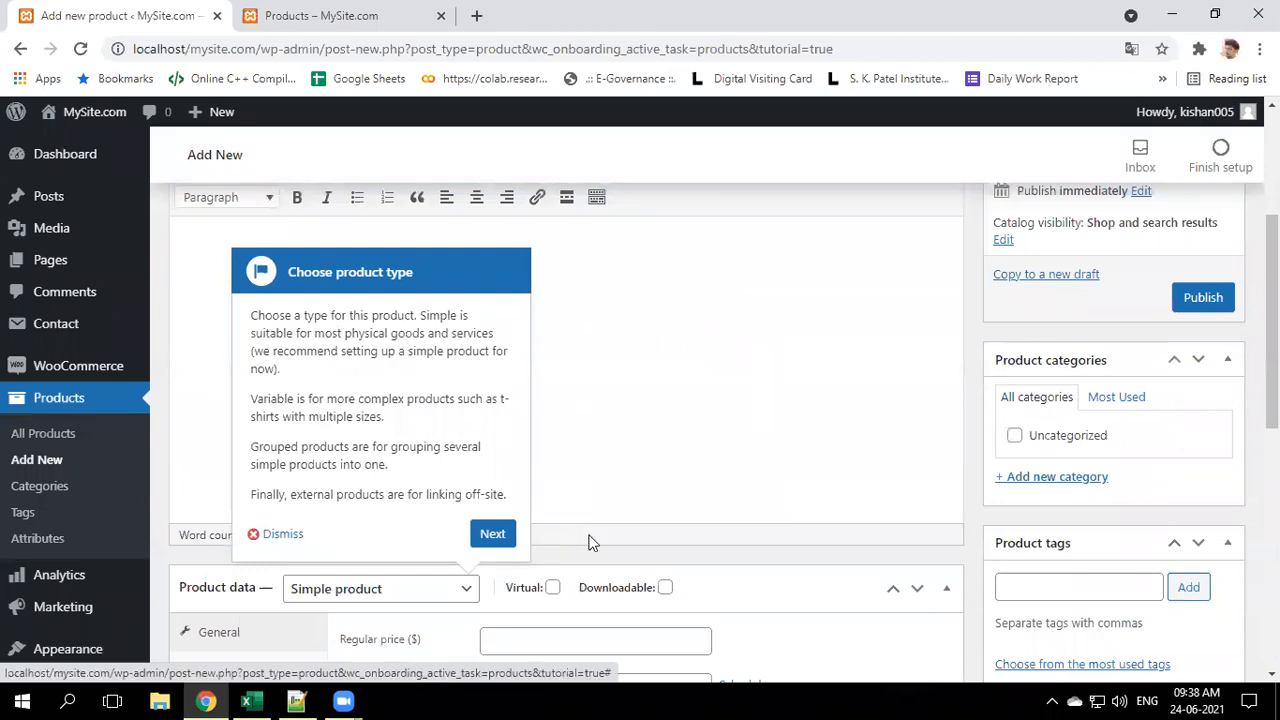
pyautogui.scroll(1, 592, 455)
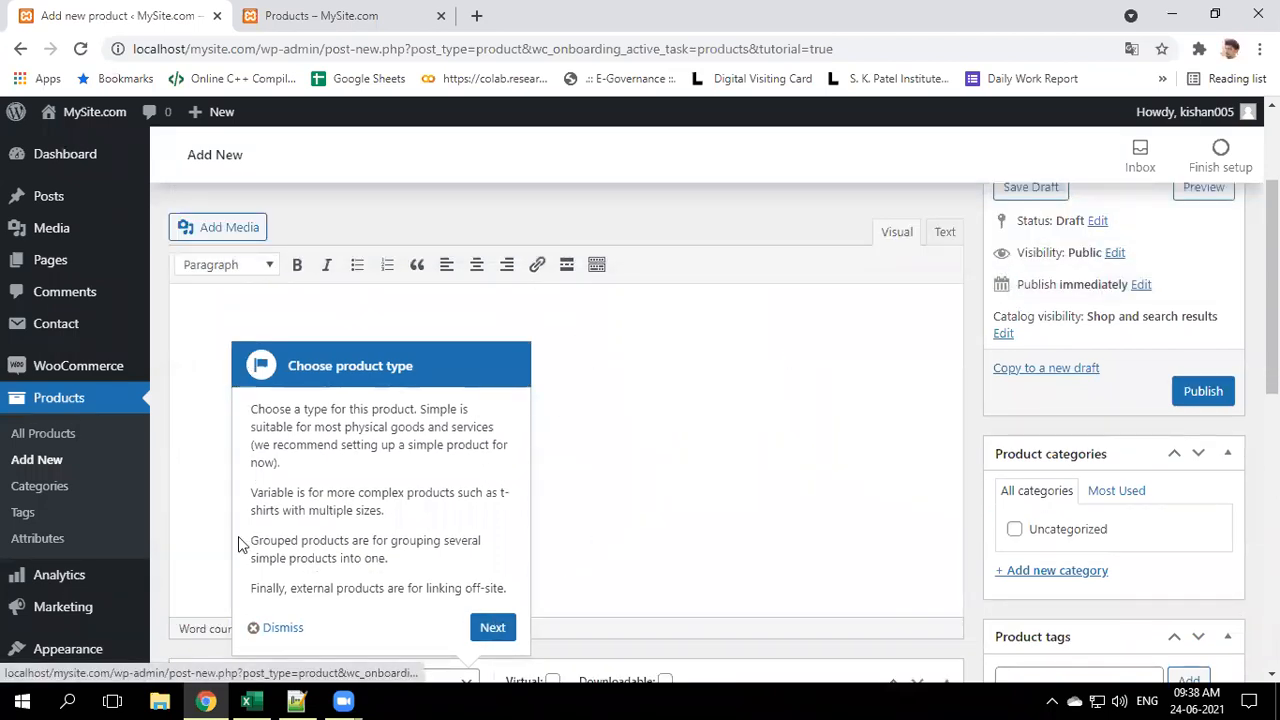
pyautogui.click(285, 629)
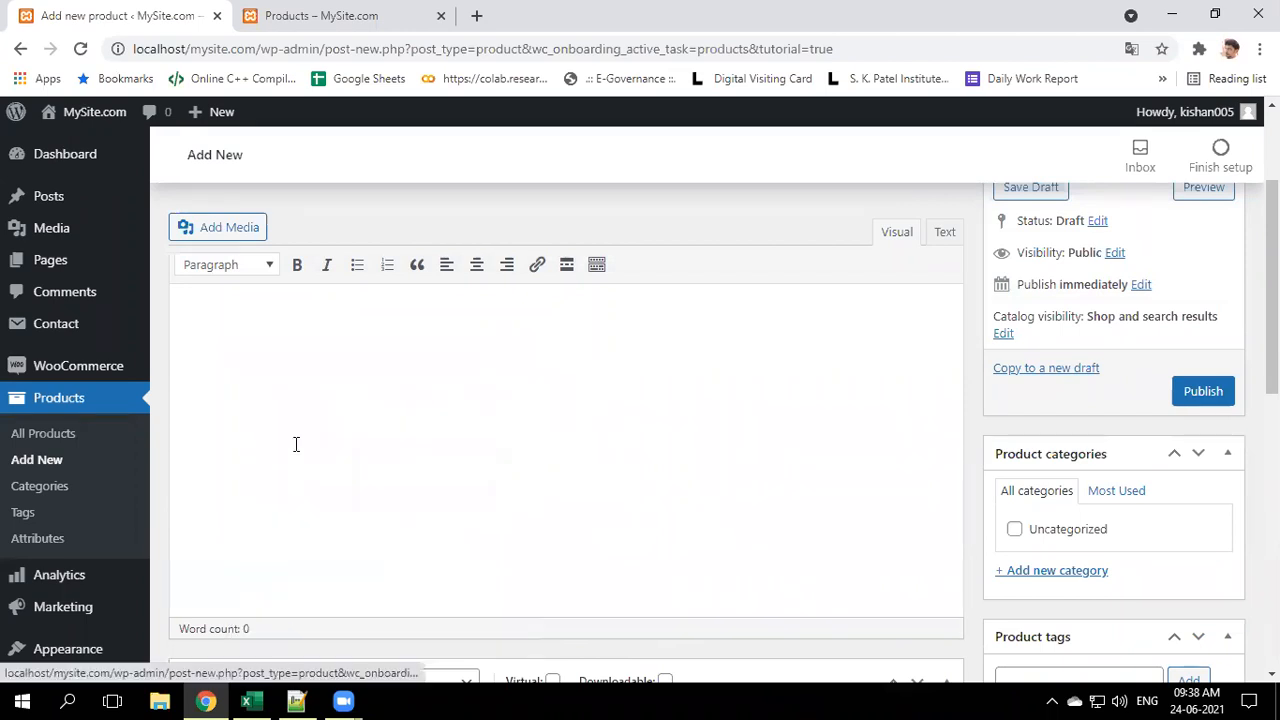
pyautogui.scroll(2, 709, 420)
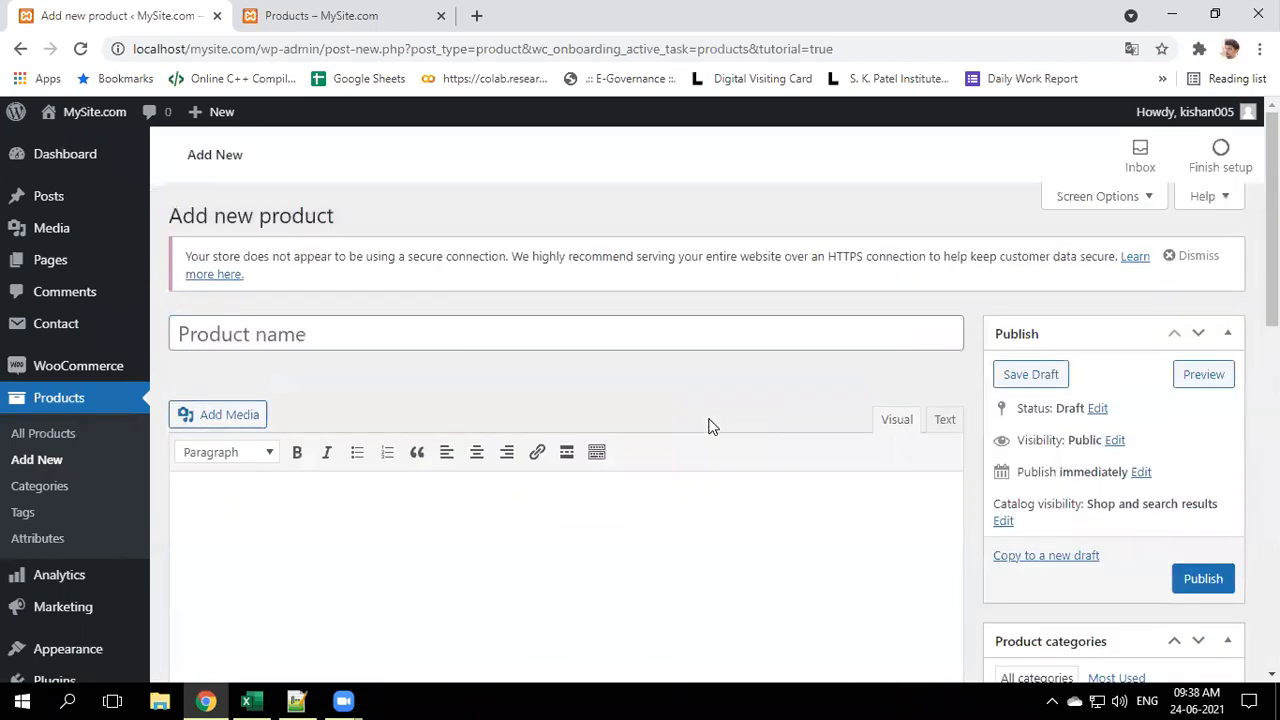
# Examine the new product form's name, description and product data sections, including the available product types and the Virtual and Downloadable options
pyautogui.click(263, 332)
pyautogui.click(297, 503)
pyautogui.scroll(-5, 309, 495)
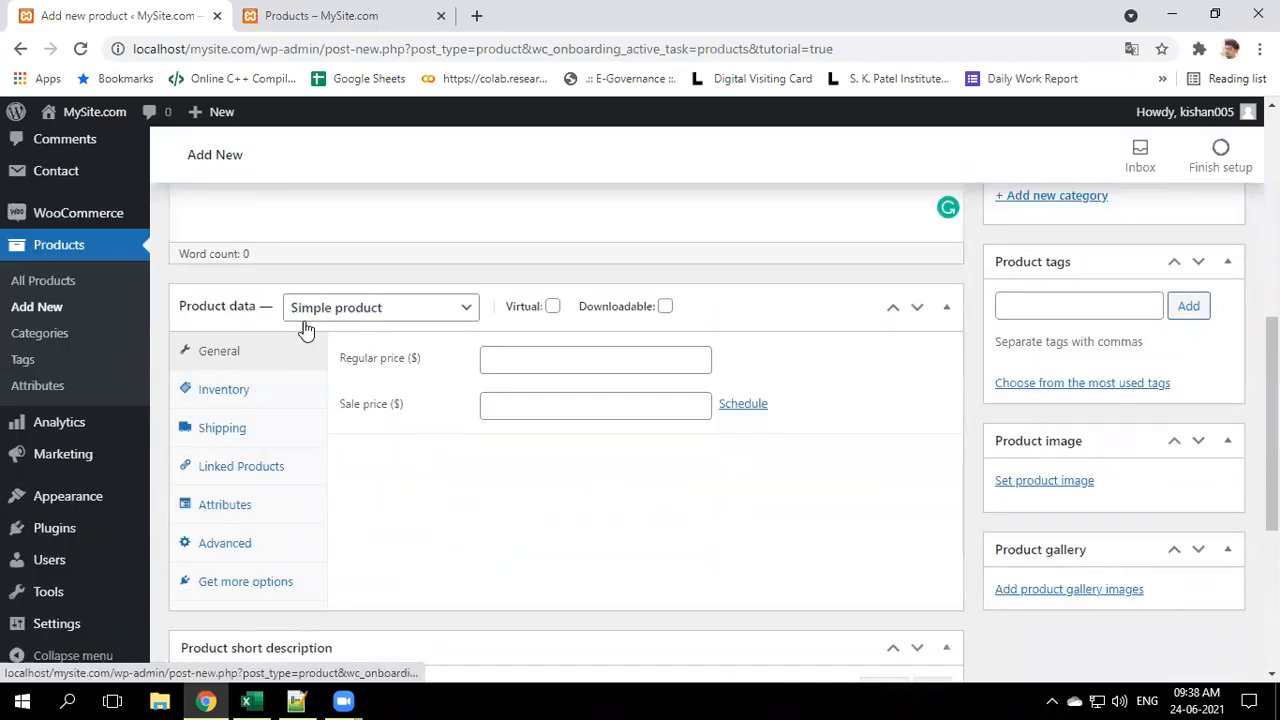
pyautogui.click(382, 310)
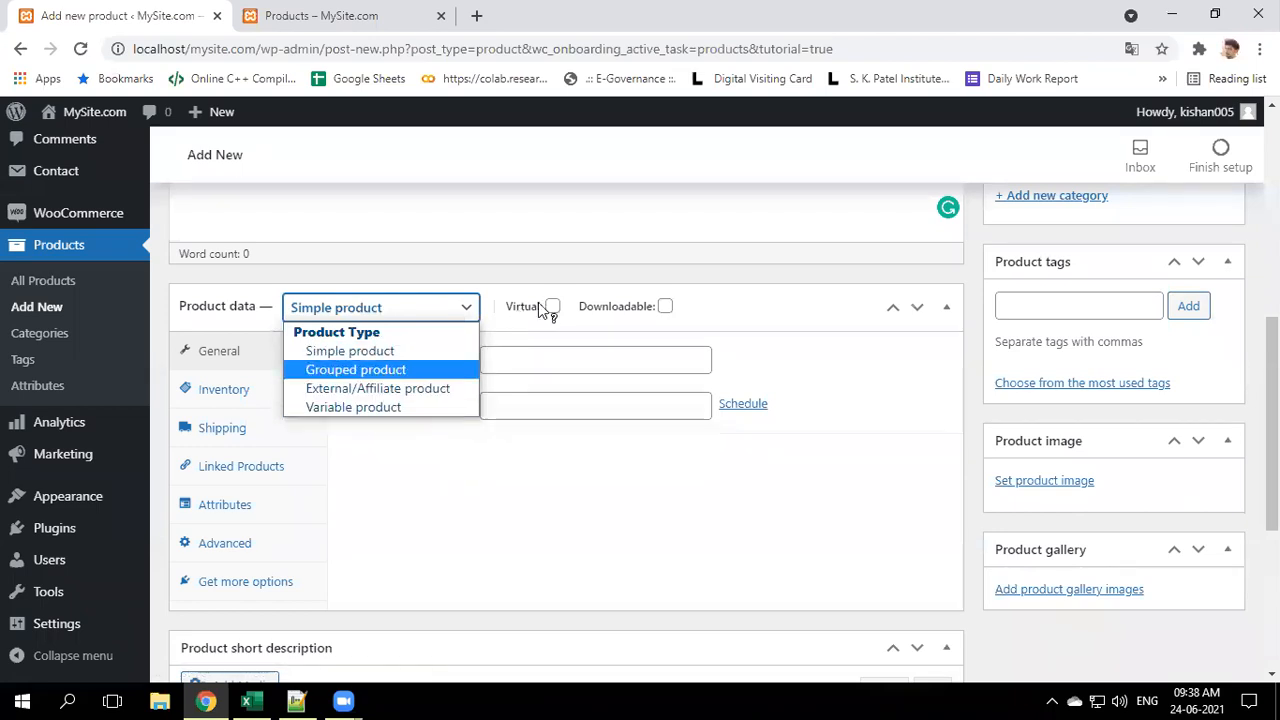
pyautogui.moveTo(675, 308)
pyautogui.click(560, 472)
pyautogui.scroll(5, 563, 505)
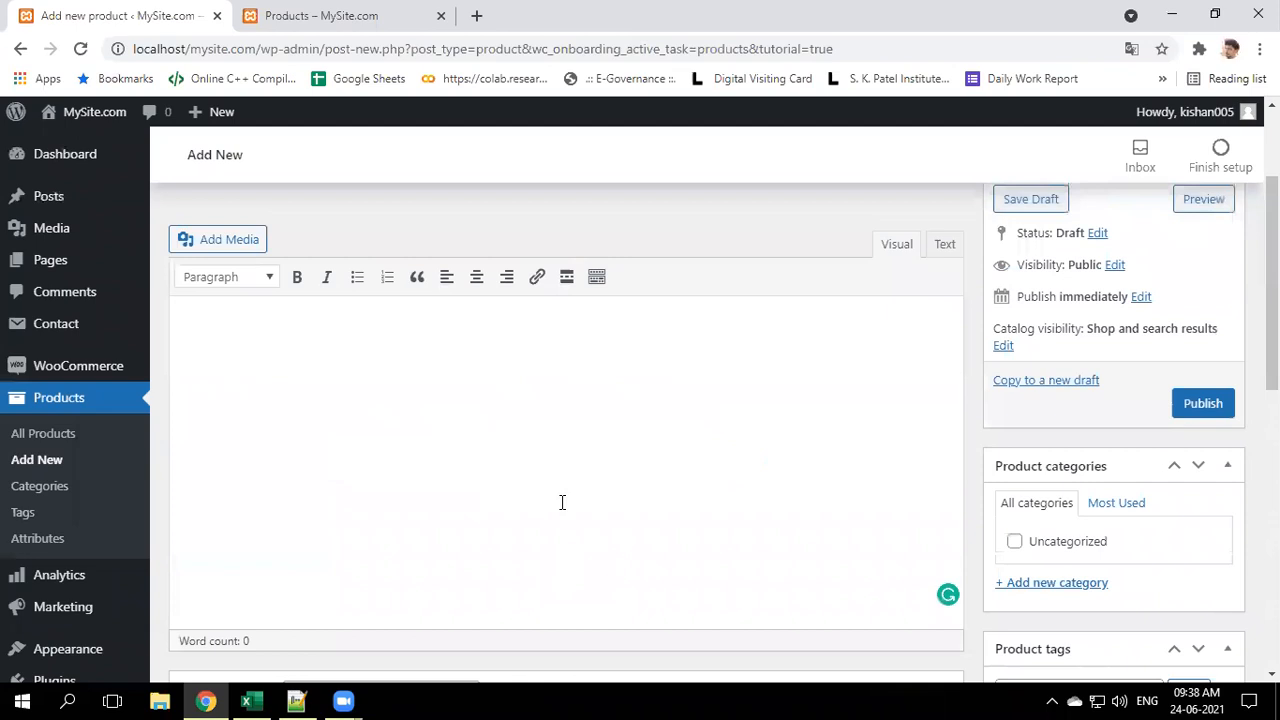
pyautogui.scroll(-3, 563, 503)
pyautogui.scroll(-2, 476, 549)
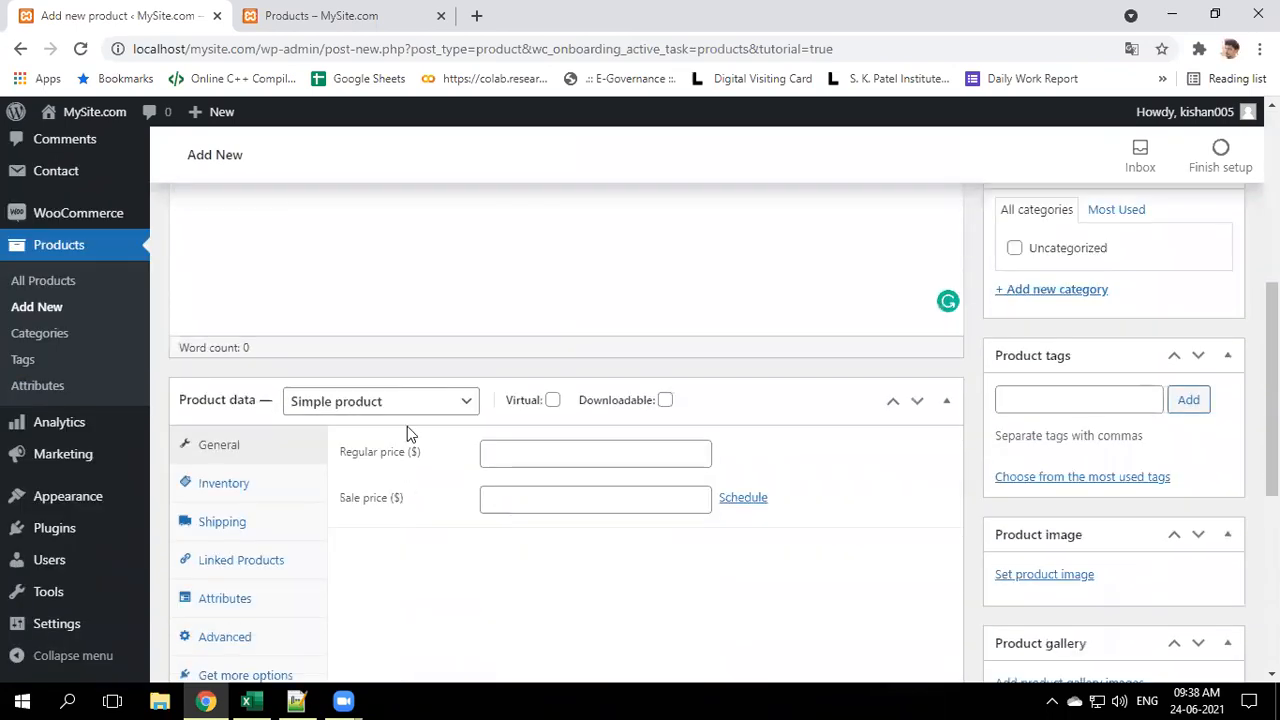
pyautogui.click(410, 405)
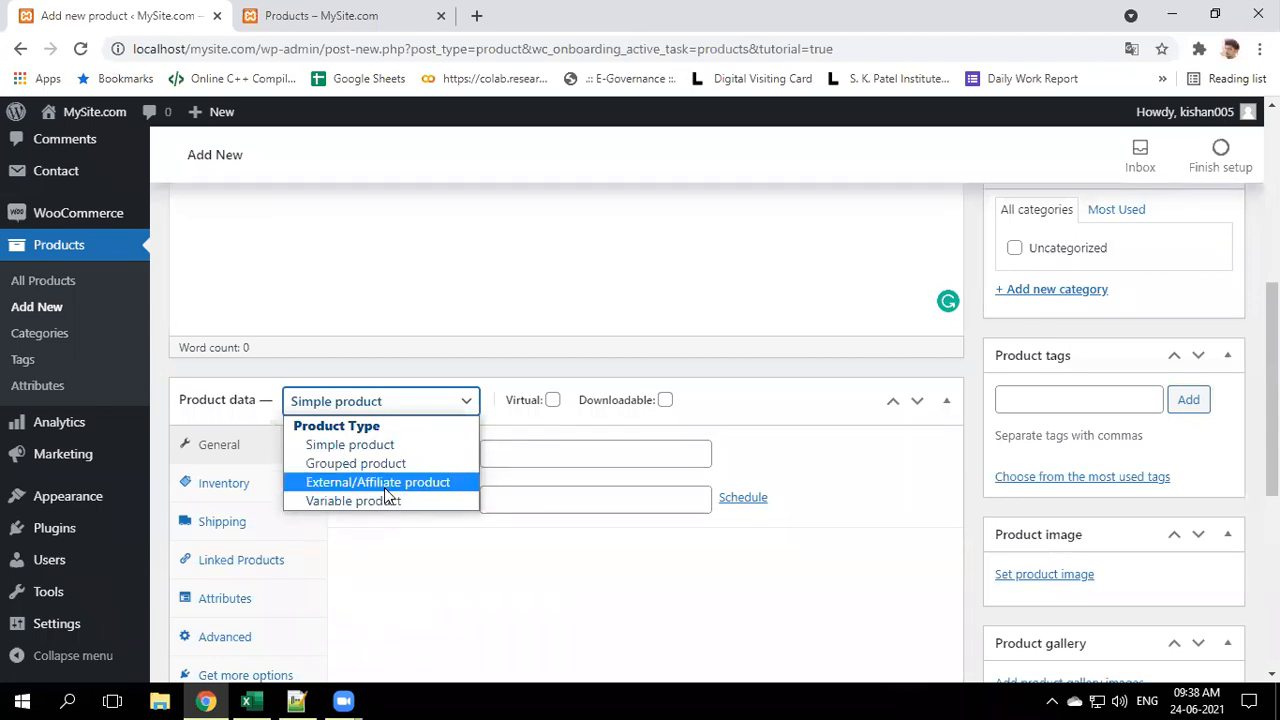
pyautogui.click(504, 225)
pyautogui.scroll(5, 504, 225)
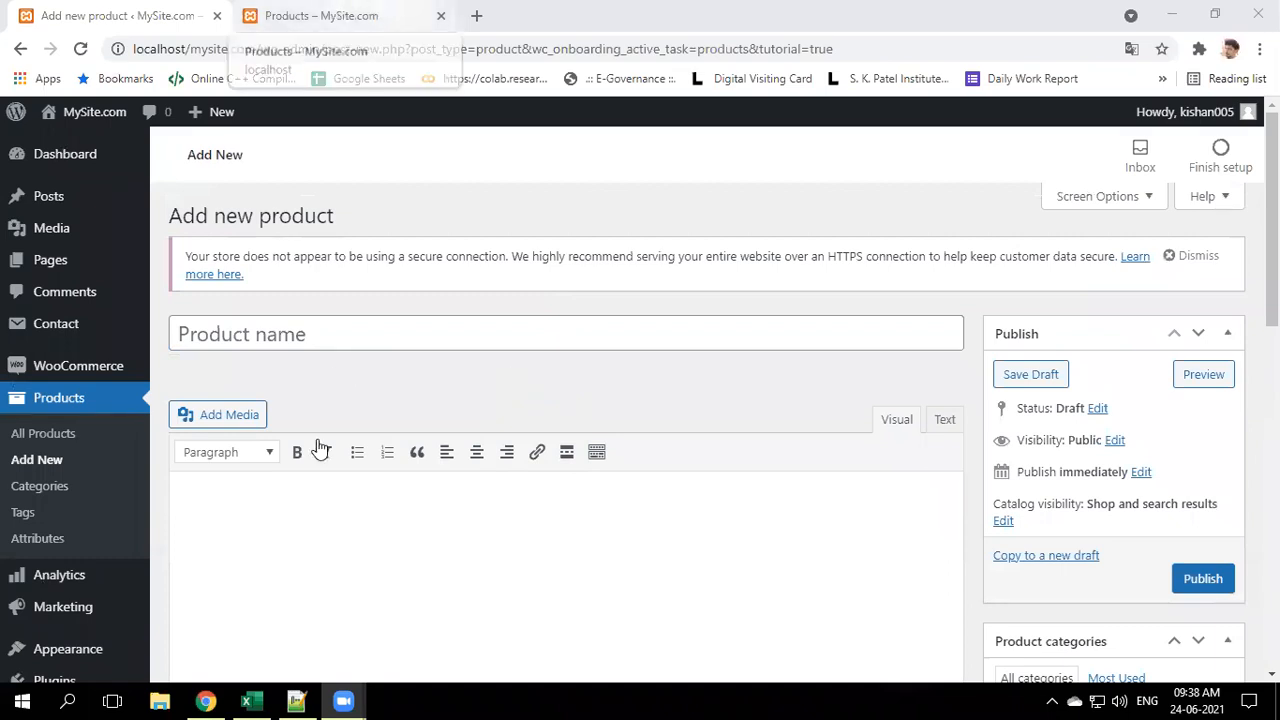
# Check the live Shop page, and return to the WordPress admin to open WooCommerce Home and the All Products list
pyautogui.click(360, 12)
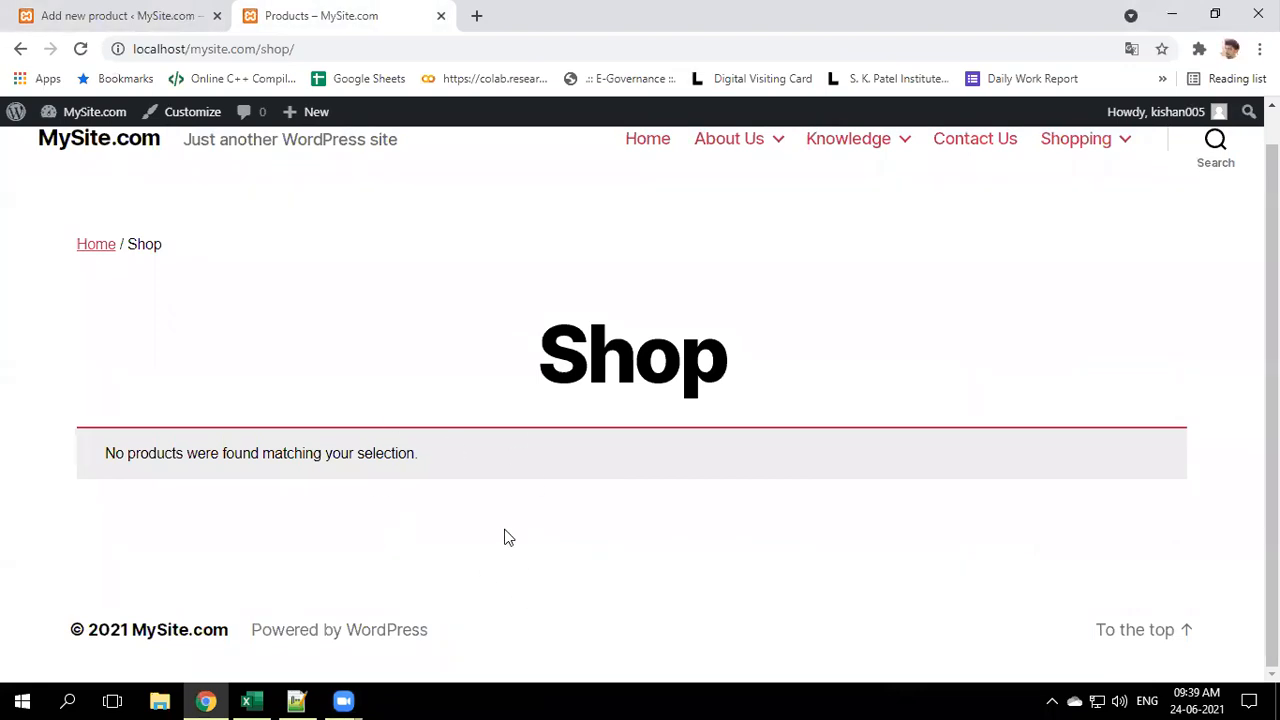
pyautogui.click(160, 8)
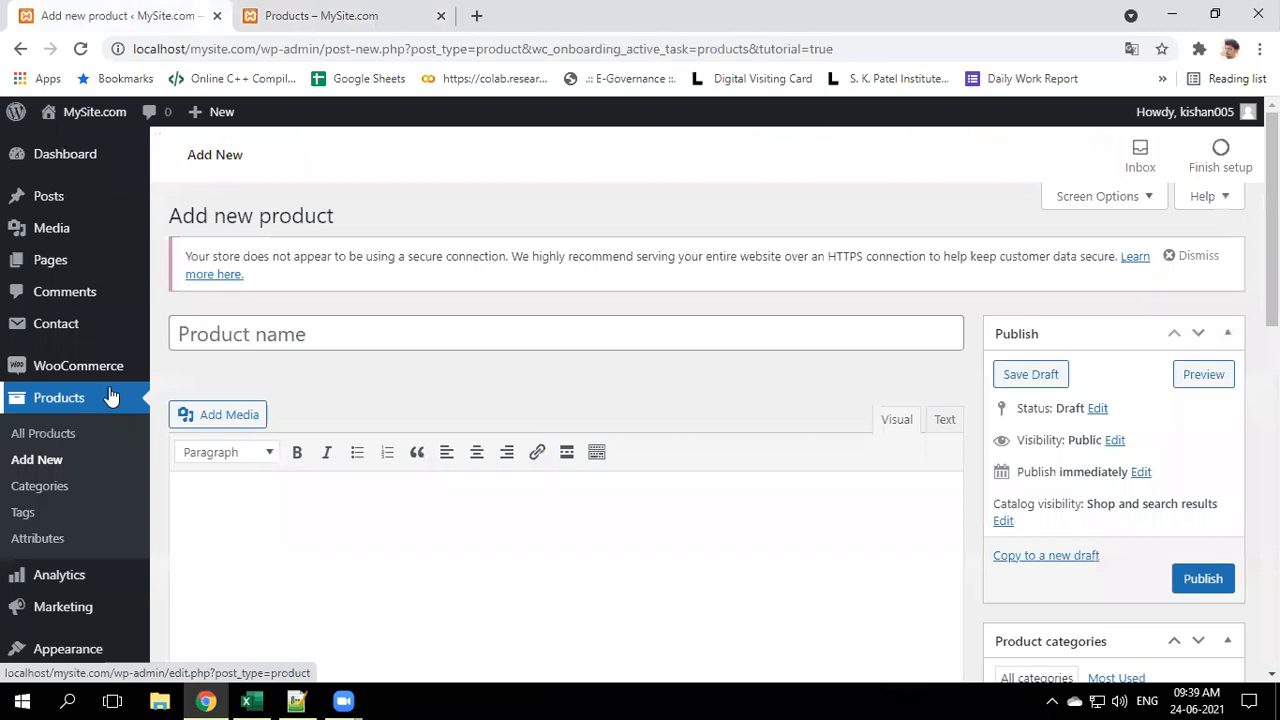
pyautogui.moveTo(73, 370)
pyautogui.click(78, 370)
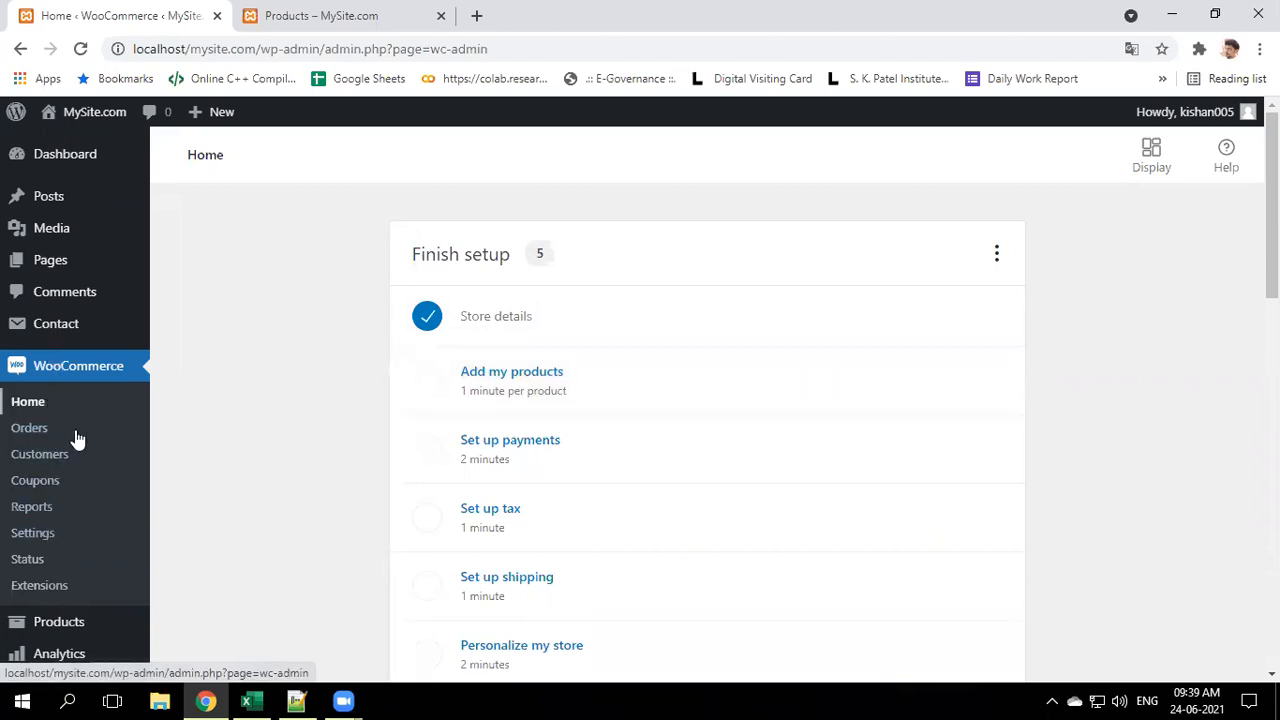
pyautogui.scroll(-1, 113, 500)
pyautogui.click(77, 534)
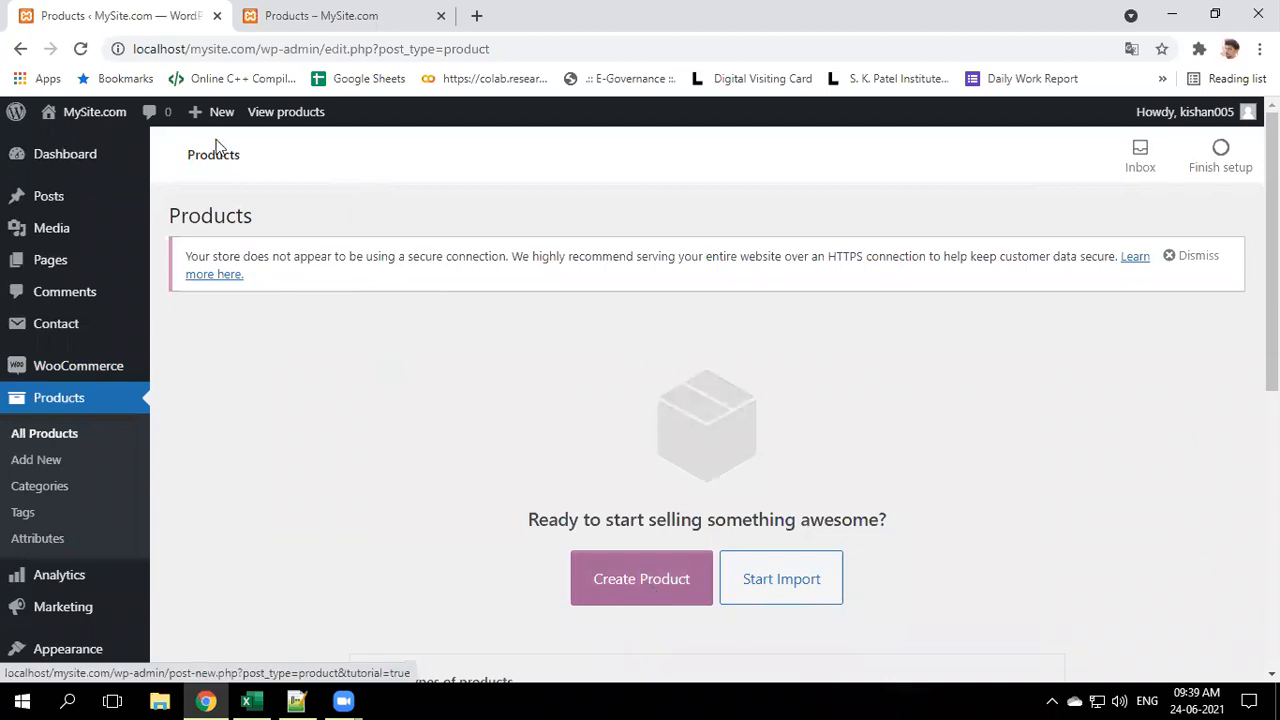
pyautogui.moveTo(221, 114)
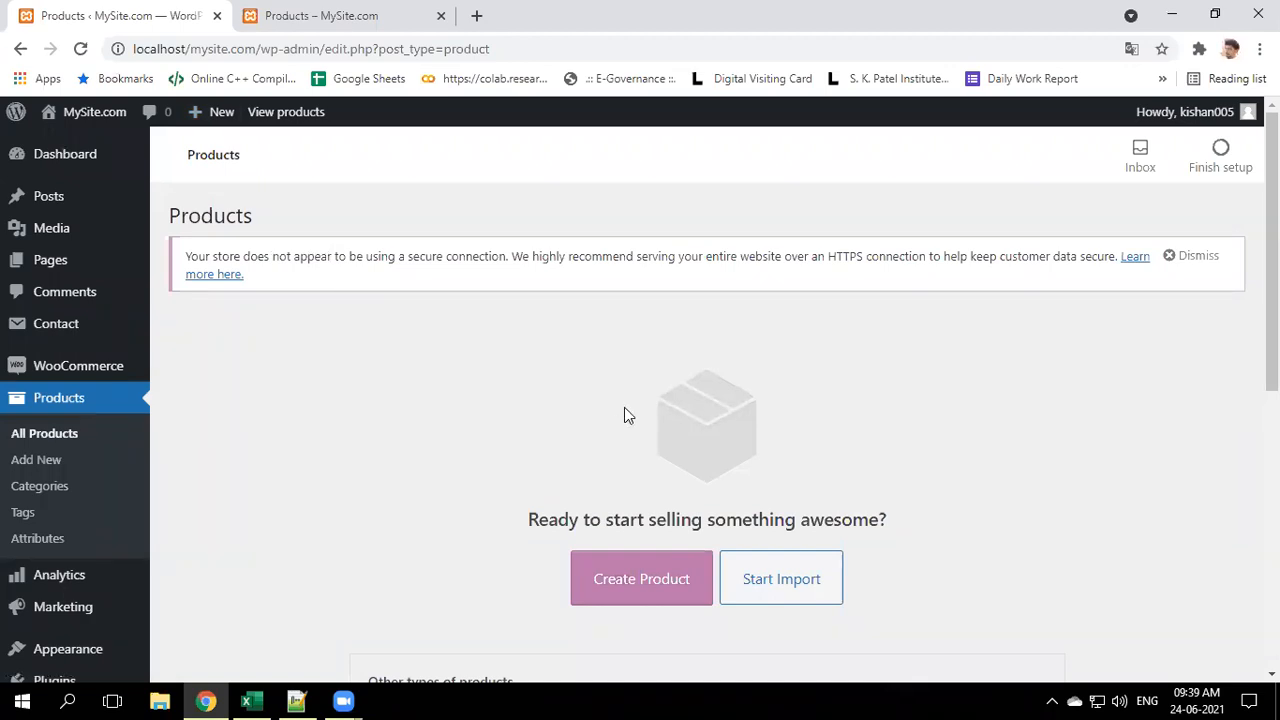
# Switch to Notepad++ and highlight the six product types from Simple to Virtual in the outline
pyautogui.click(296, 700)
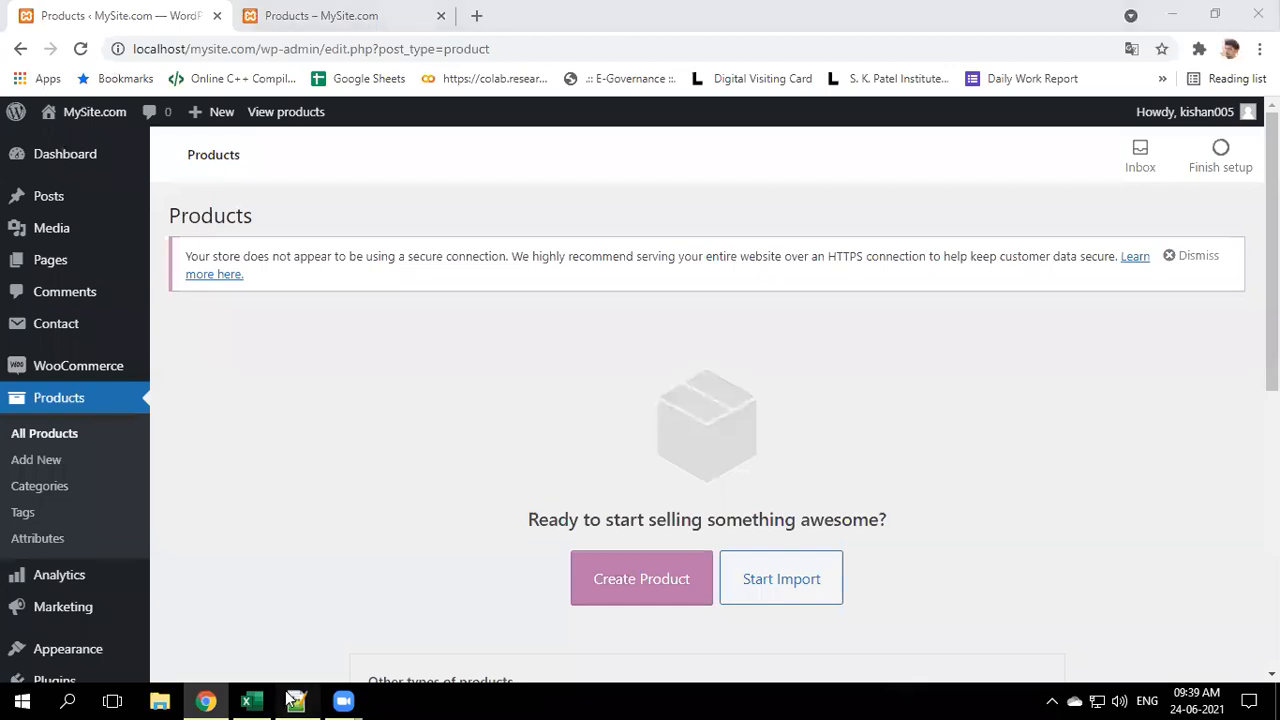
pyautogui.click(140, 210)
pyautogui.moveTo(158, 210); pyautogui.dragTo(309, 388)
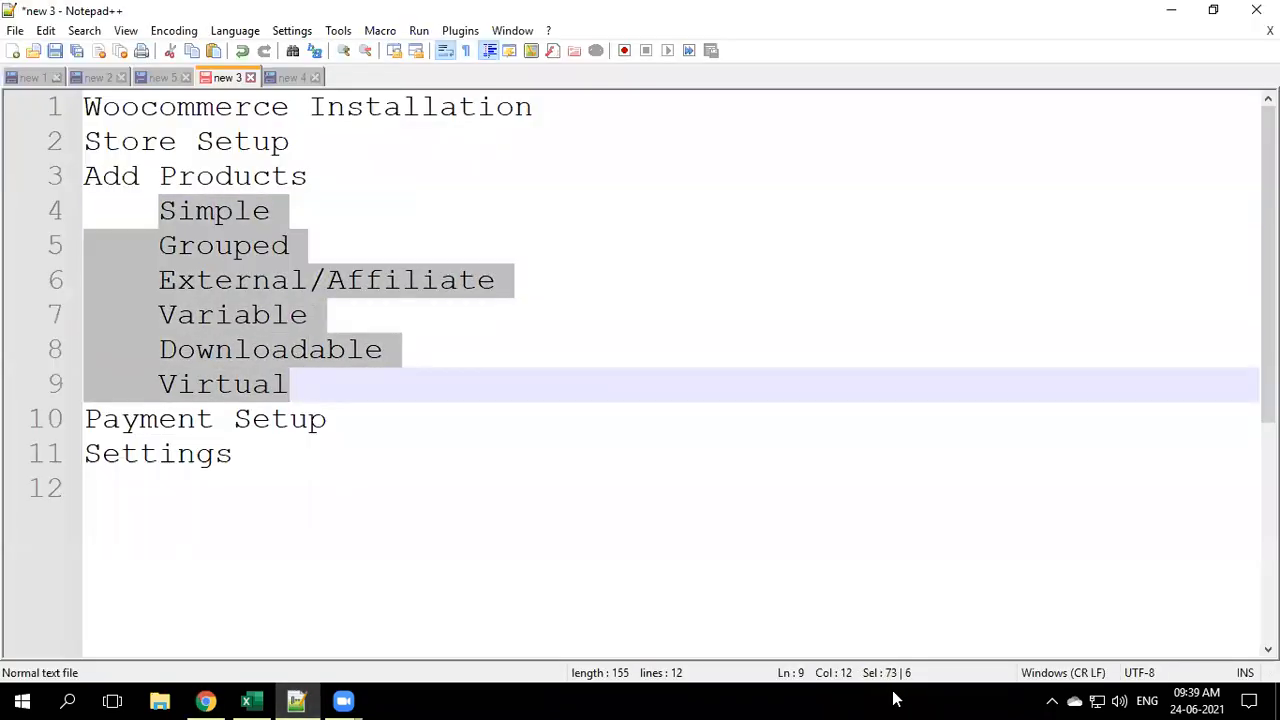